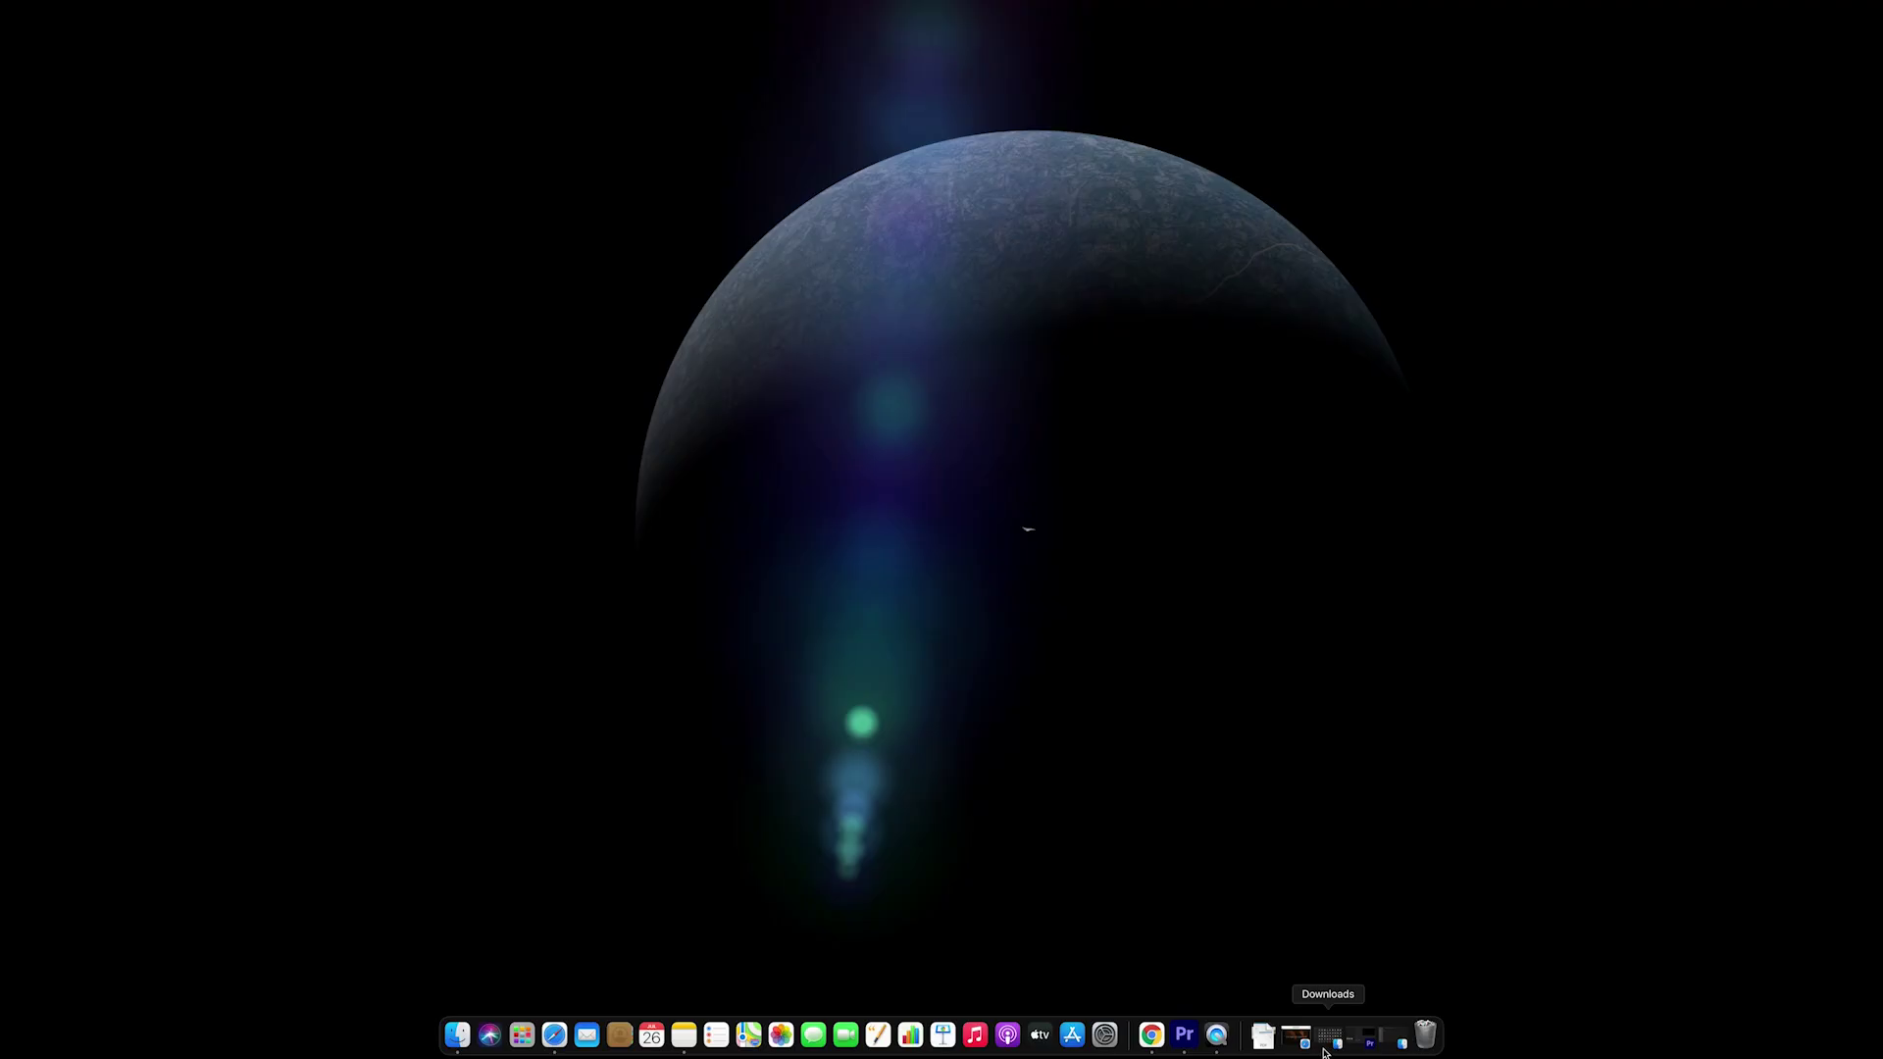
Restore the minimized Film Crux Safari window from the Dock.
{"action": "left_click", "coordinate": [1296, 1038]}
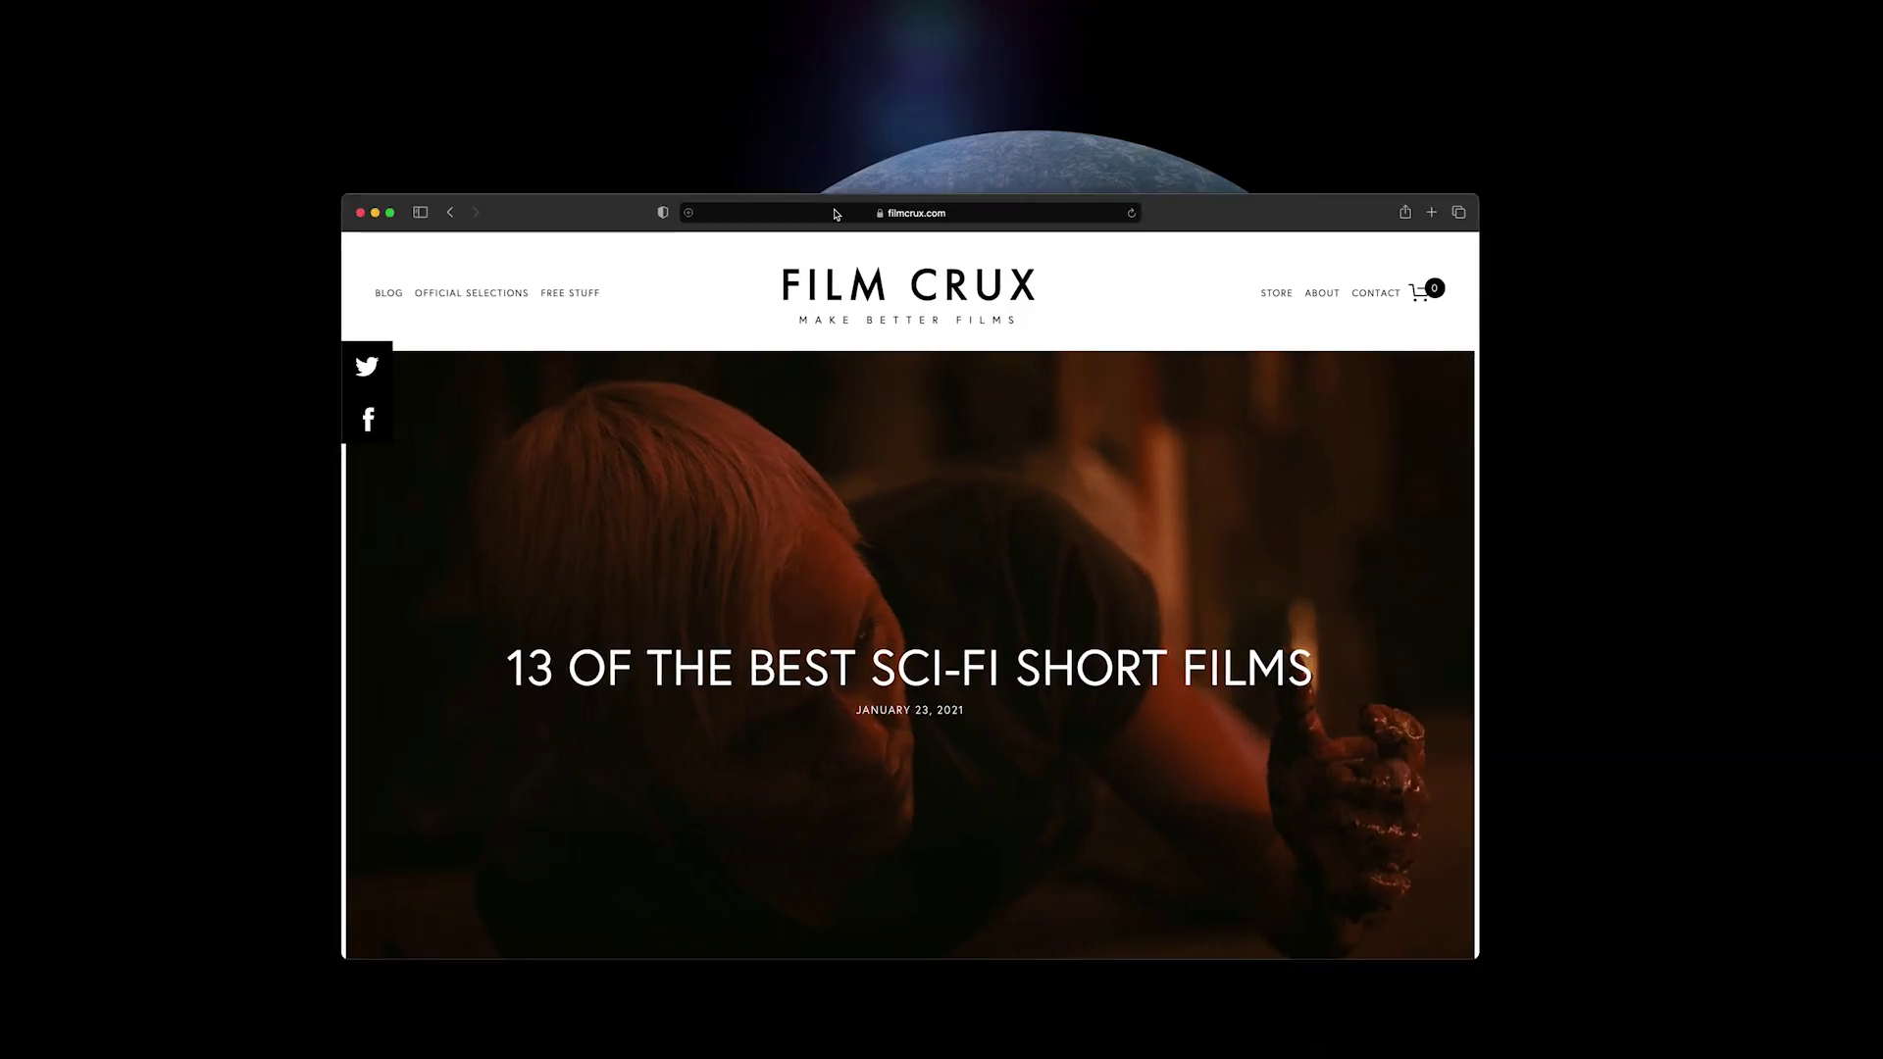
Visit the Free Transitions Vol. 2 download page under FREE STUFF, then minimize Safari for Premiere.
{"action": "left_click", "coordinate": [578, 294]}
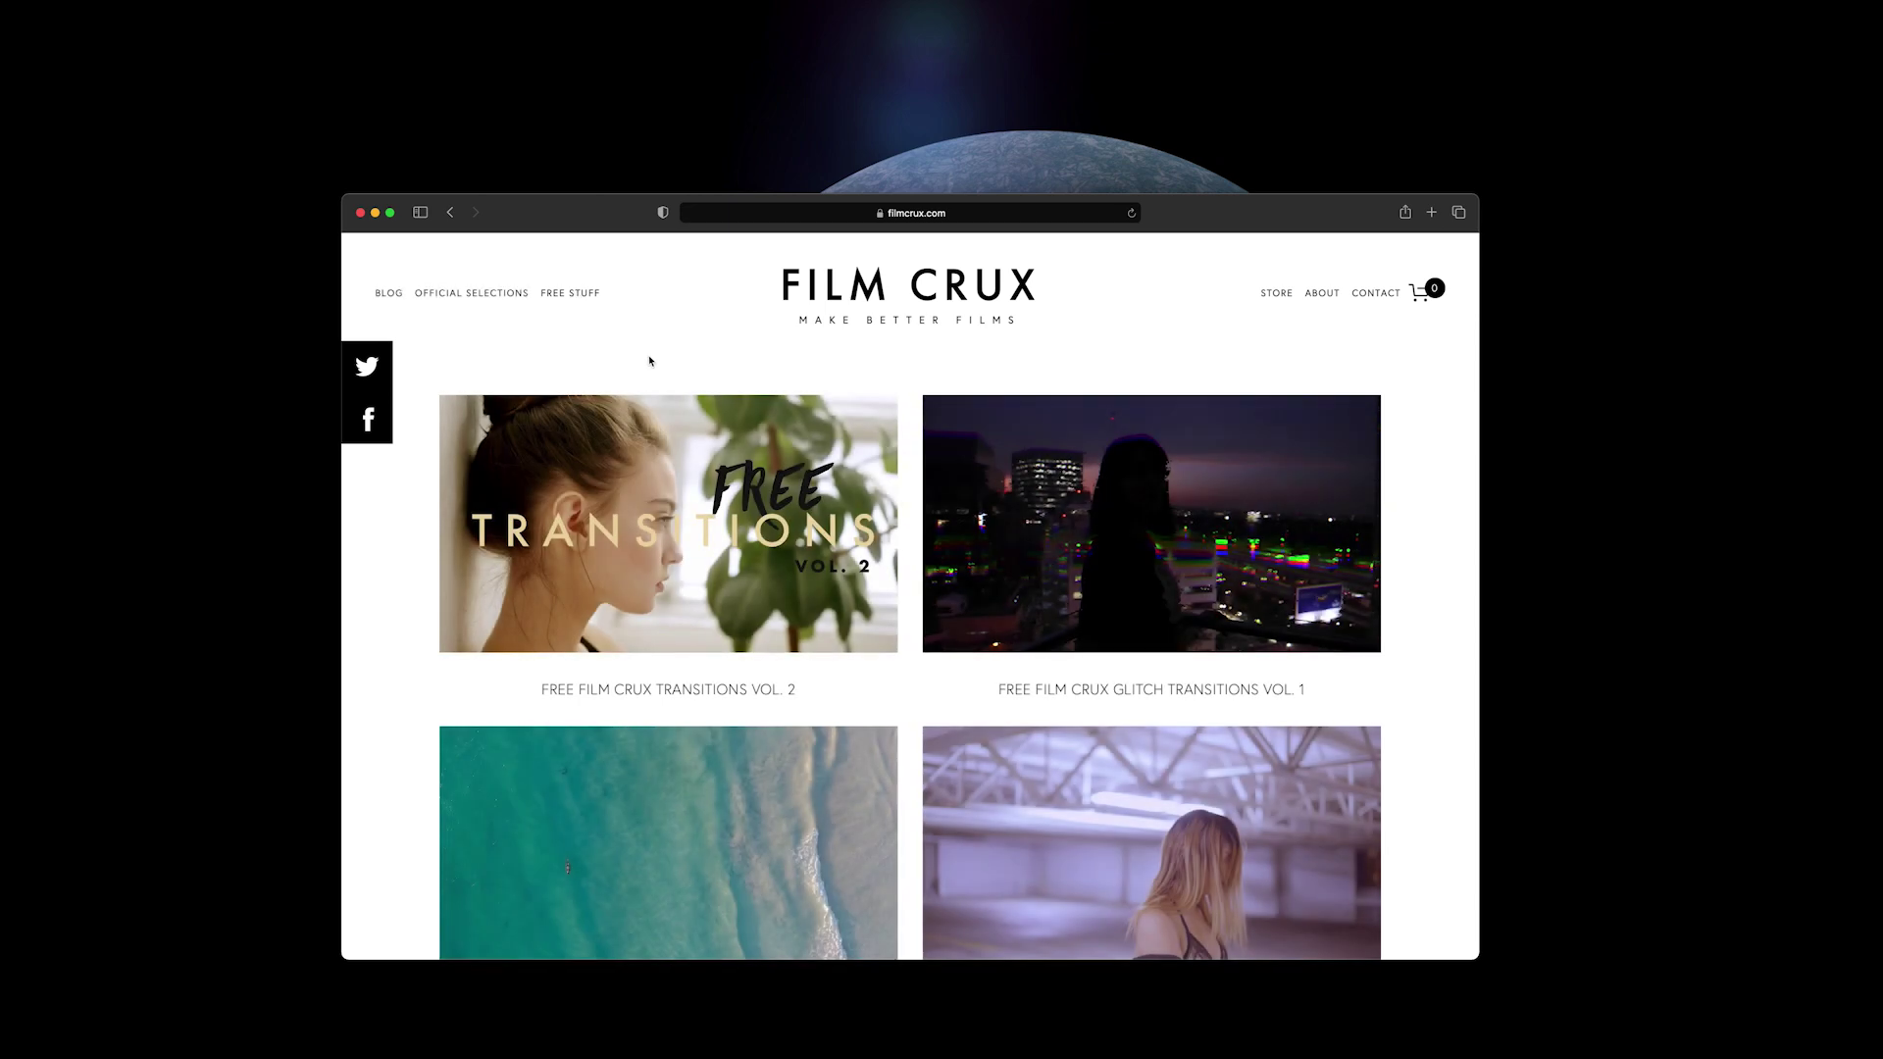
{"action": "left_click", "coordinate": [730, 551]}
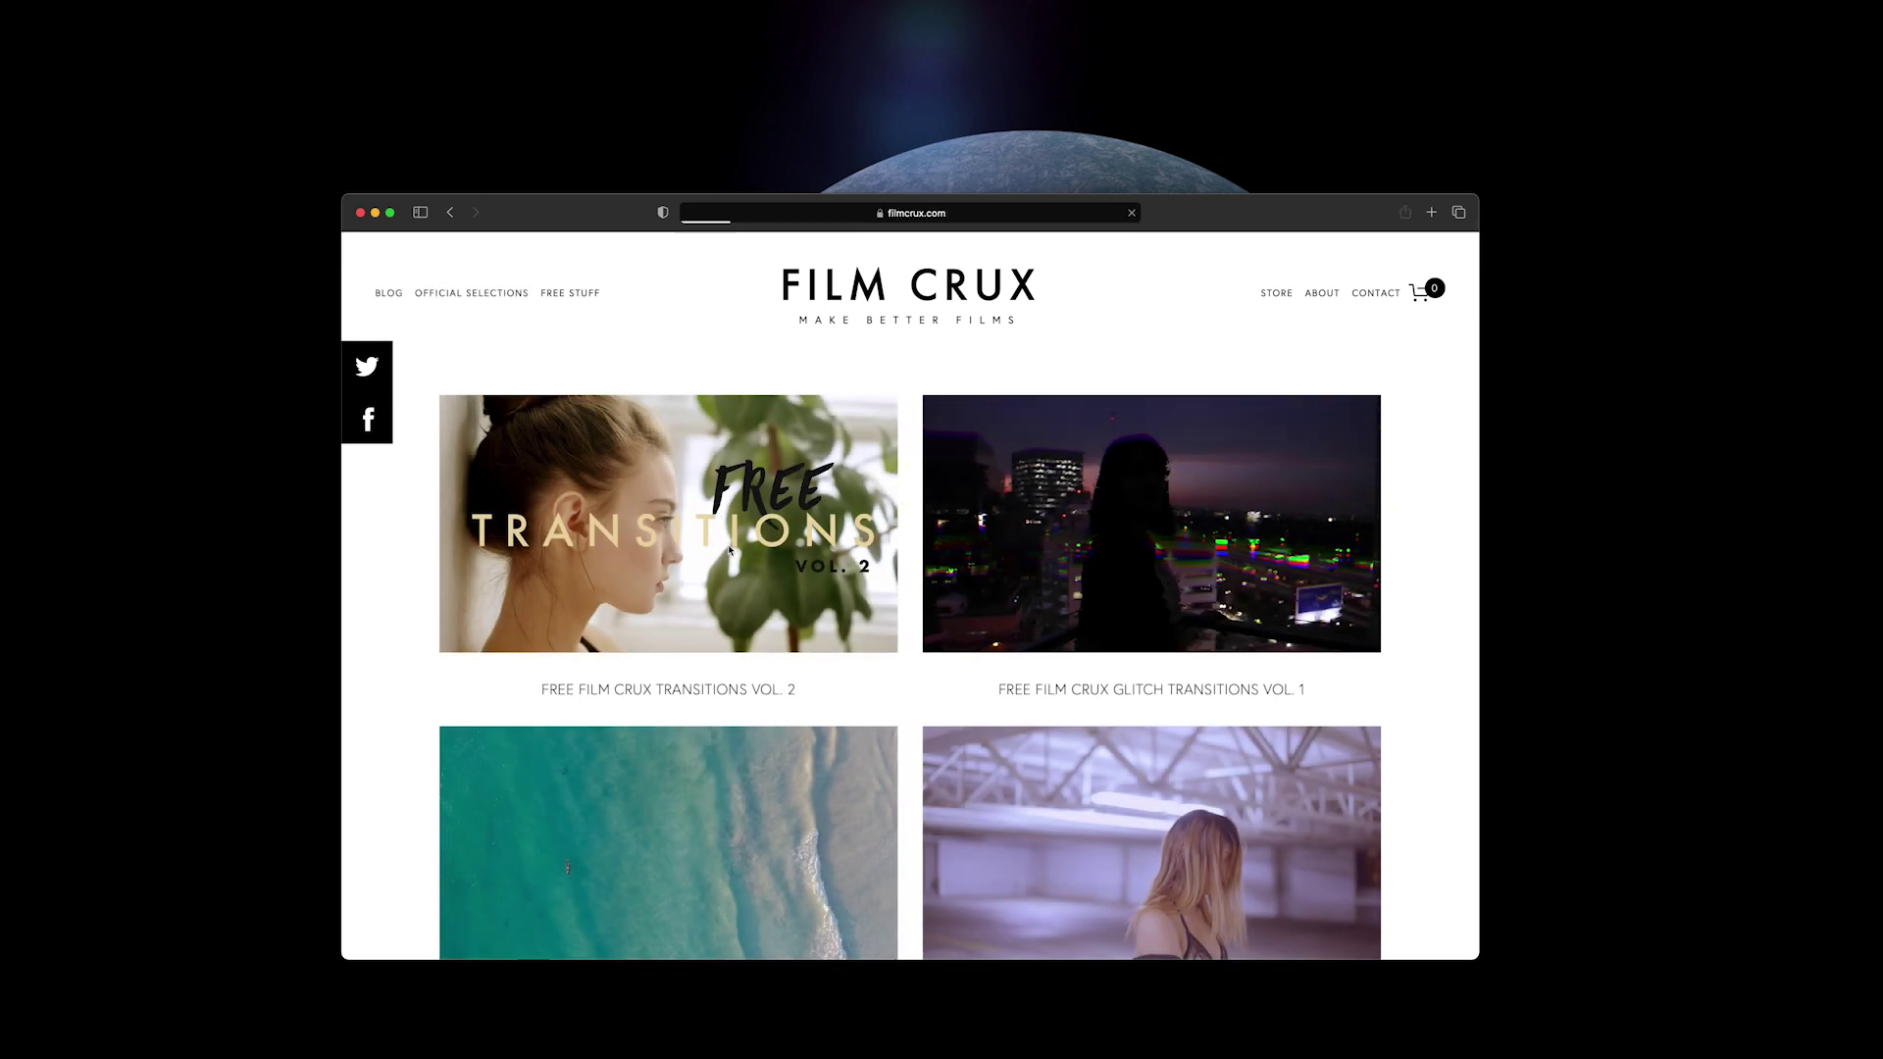
{"action": "scroll", "coordinate": [730, 552], "scroll_direction": "down", "scroll_amount": 5}
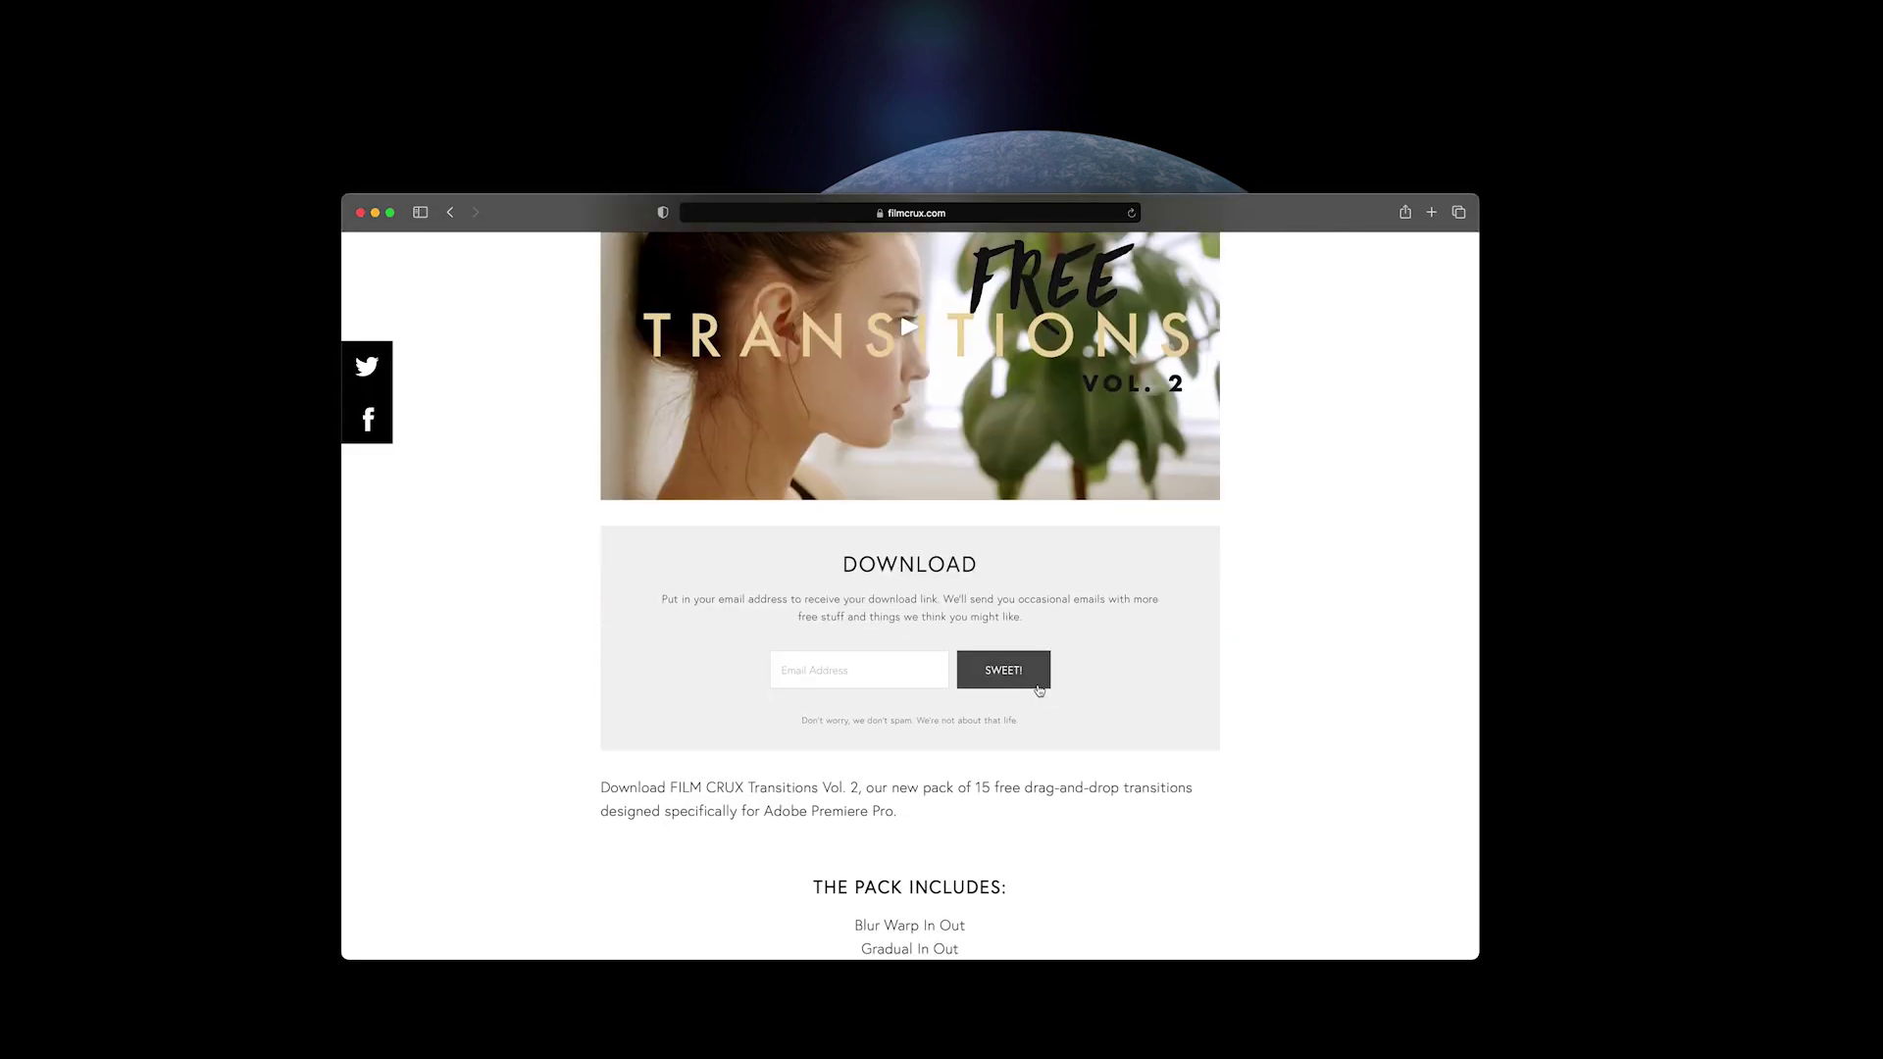
{"action": "left_click", "coordinate": [375, 213]}
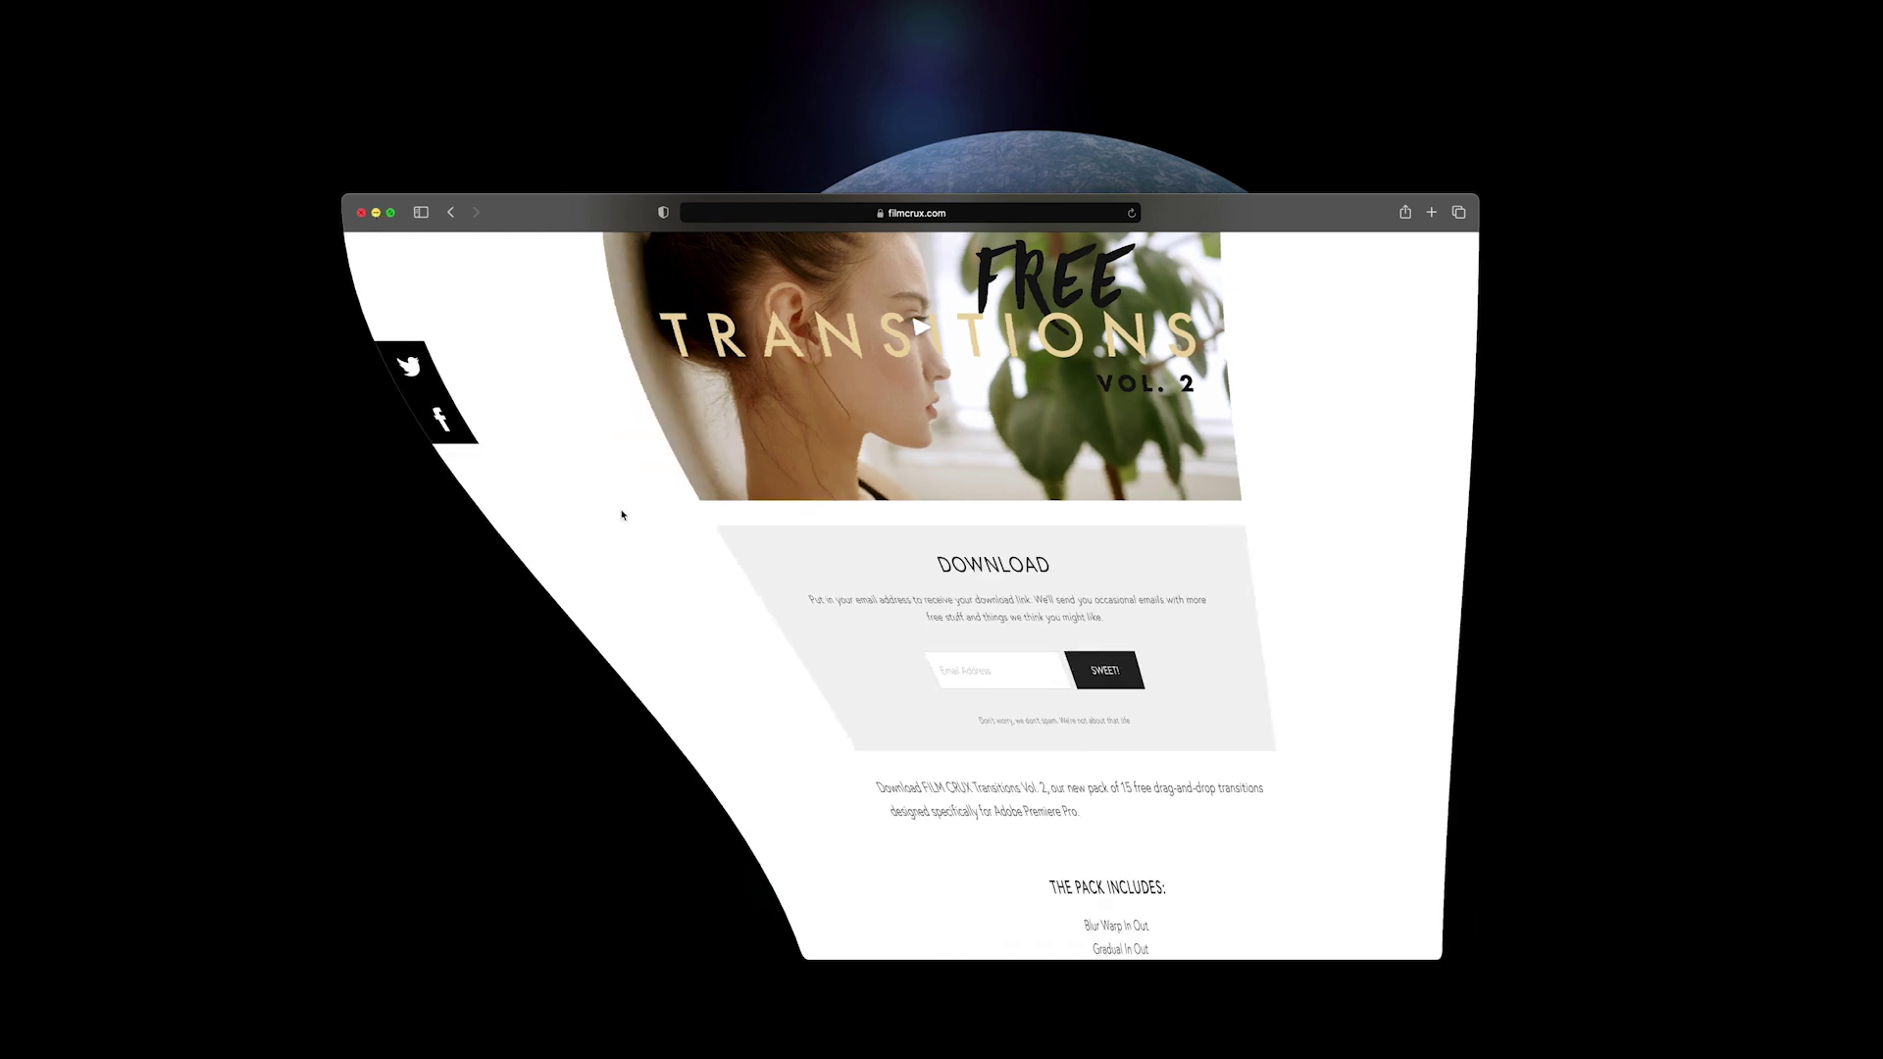
{"action": "left_click", "coordinate": [1332, 1051]}
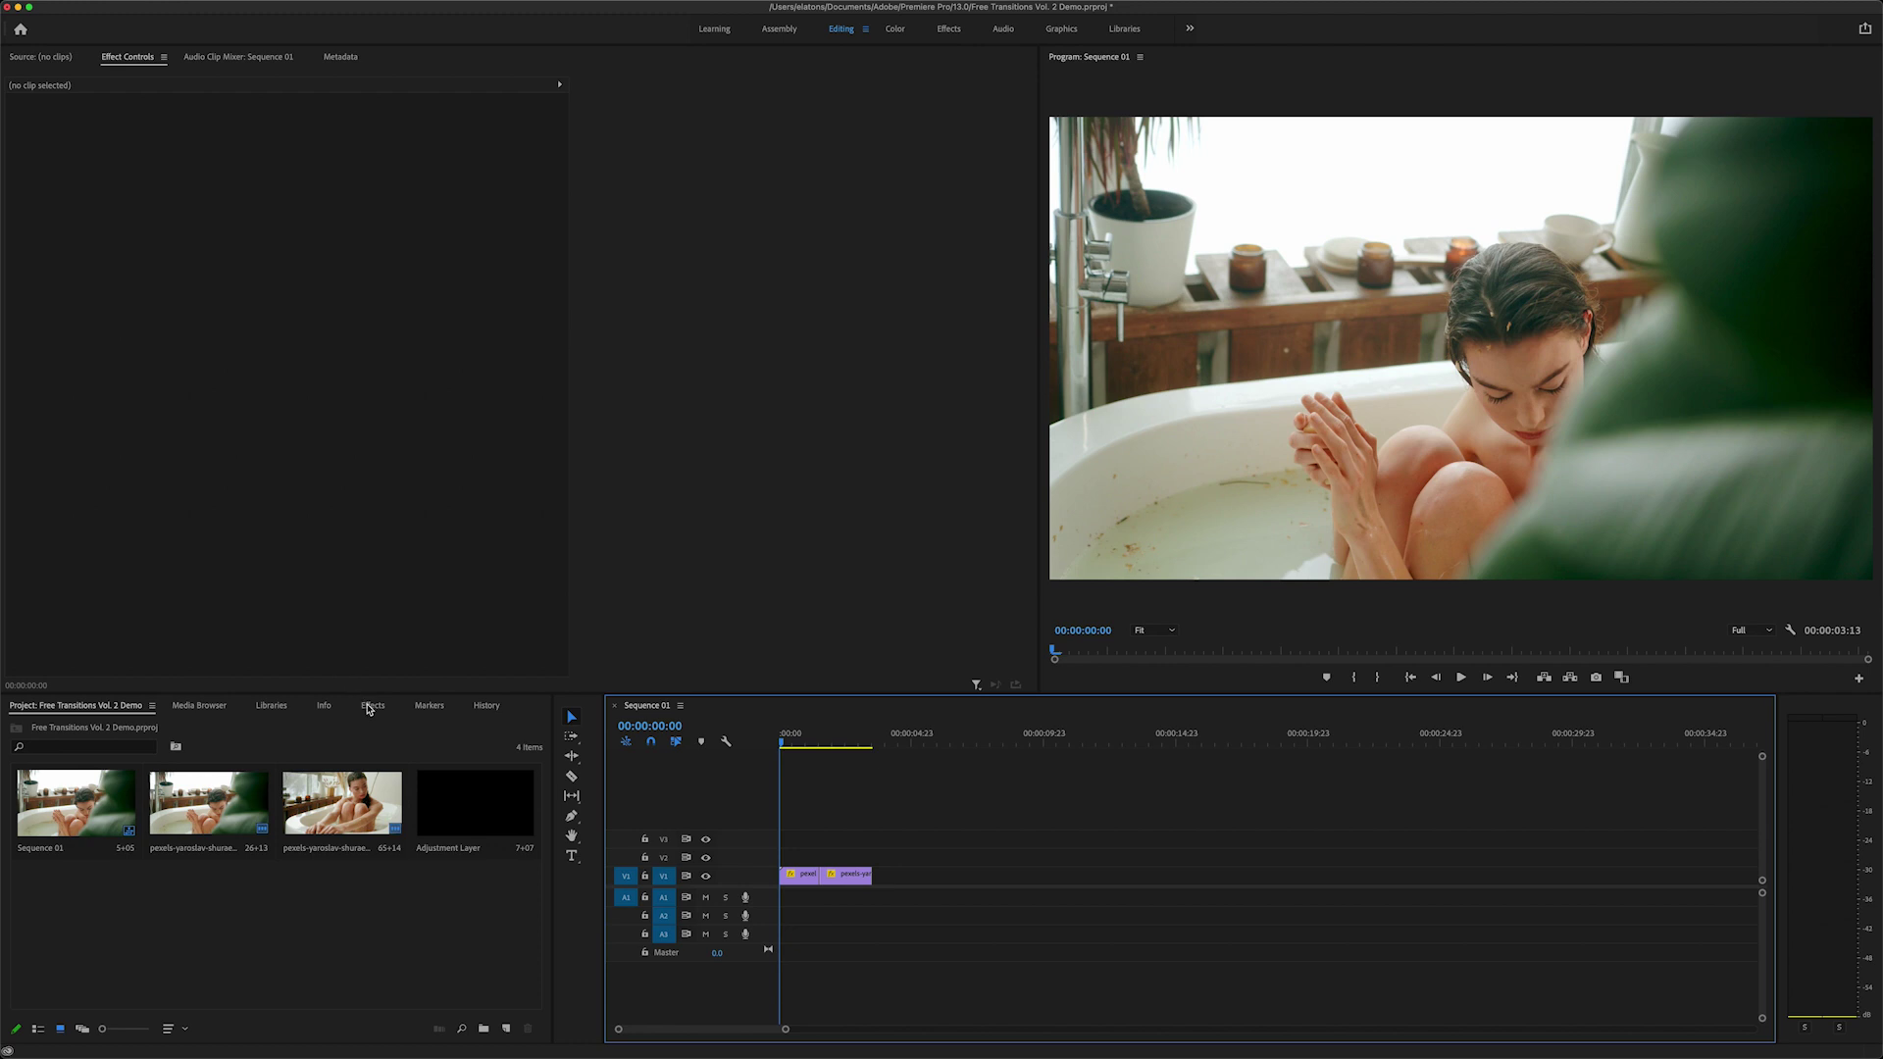
Import the Film Crux Vol. 2 .prfpset file from the Free Stuff folder into Effects Presets.
{"action": "left_click", "coordinate": [372, 706]}
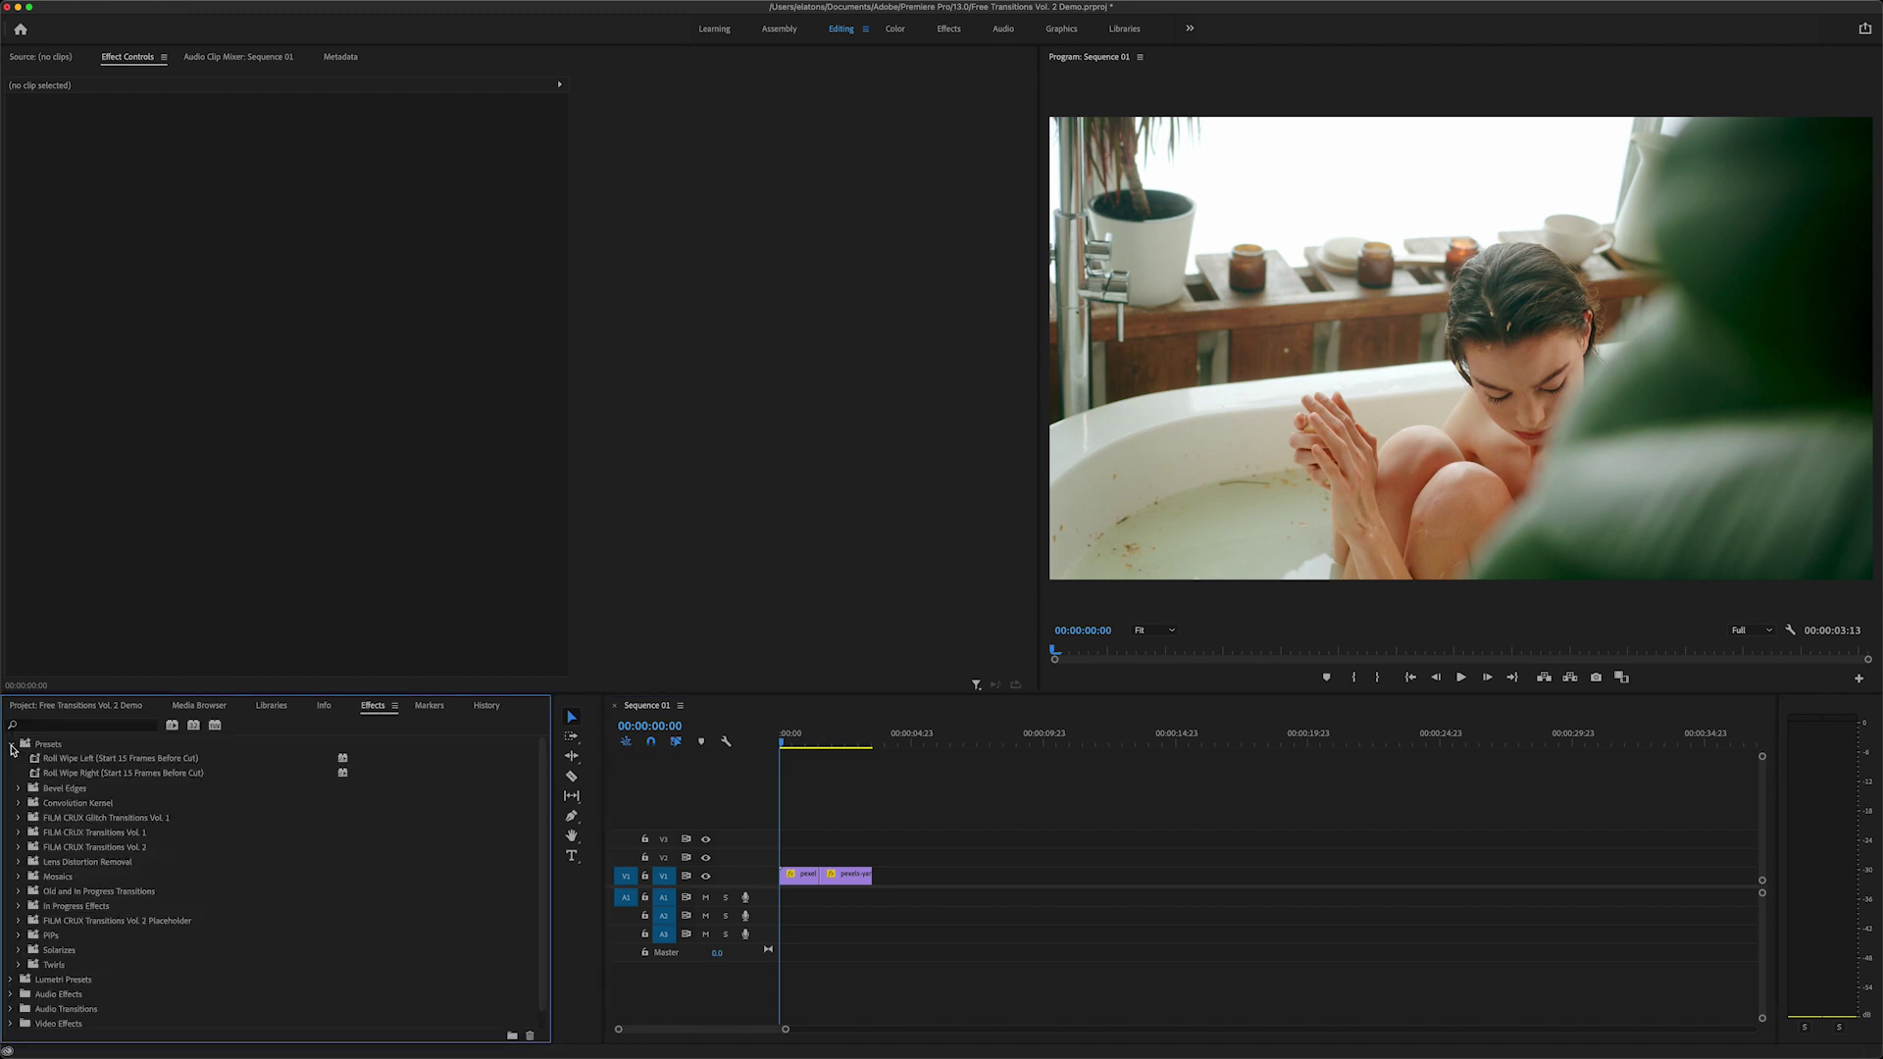
{"action": "left_click", "coordinate": [11, 745]}
{"action": "right_click", "coordinate": [69, 748]}
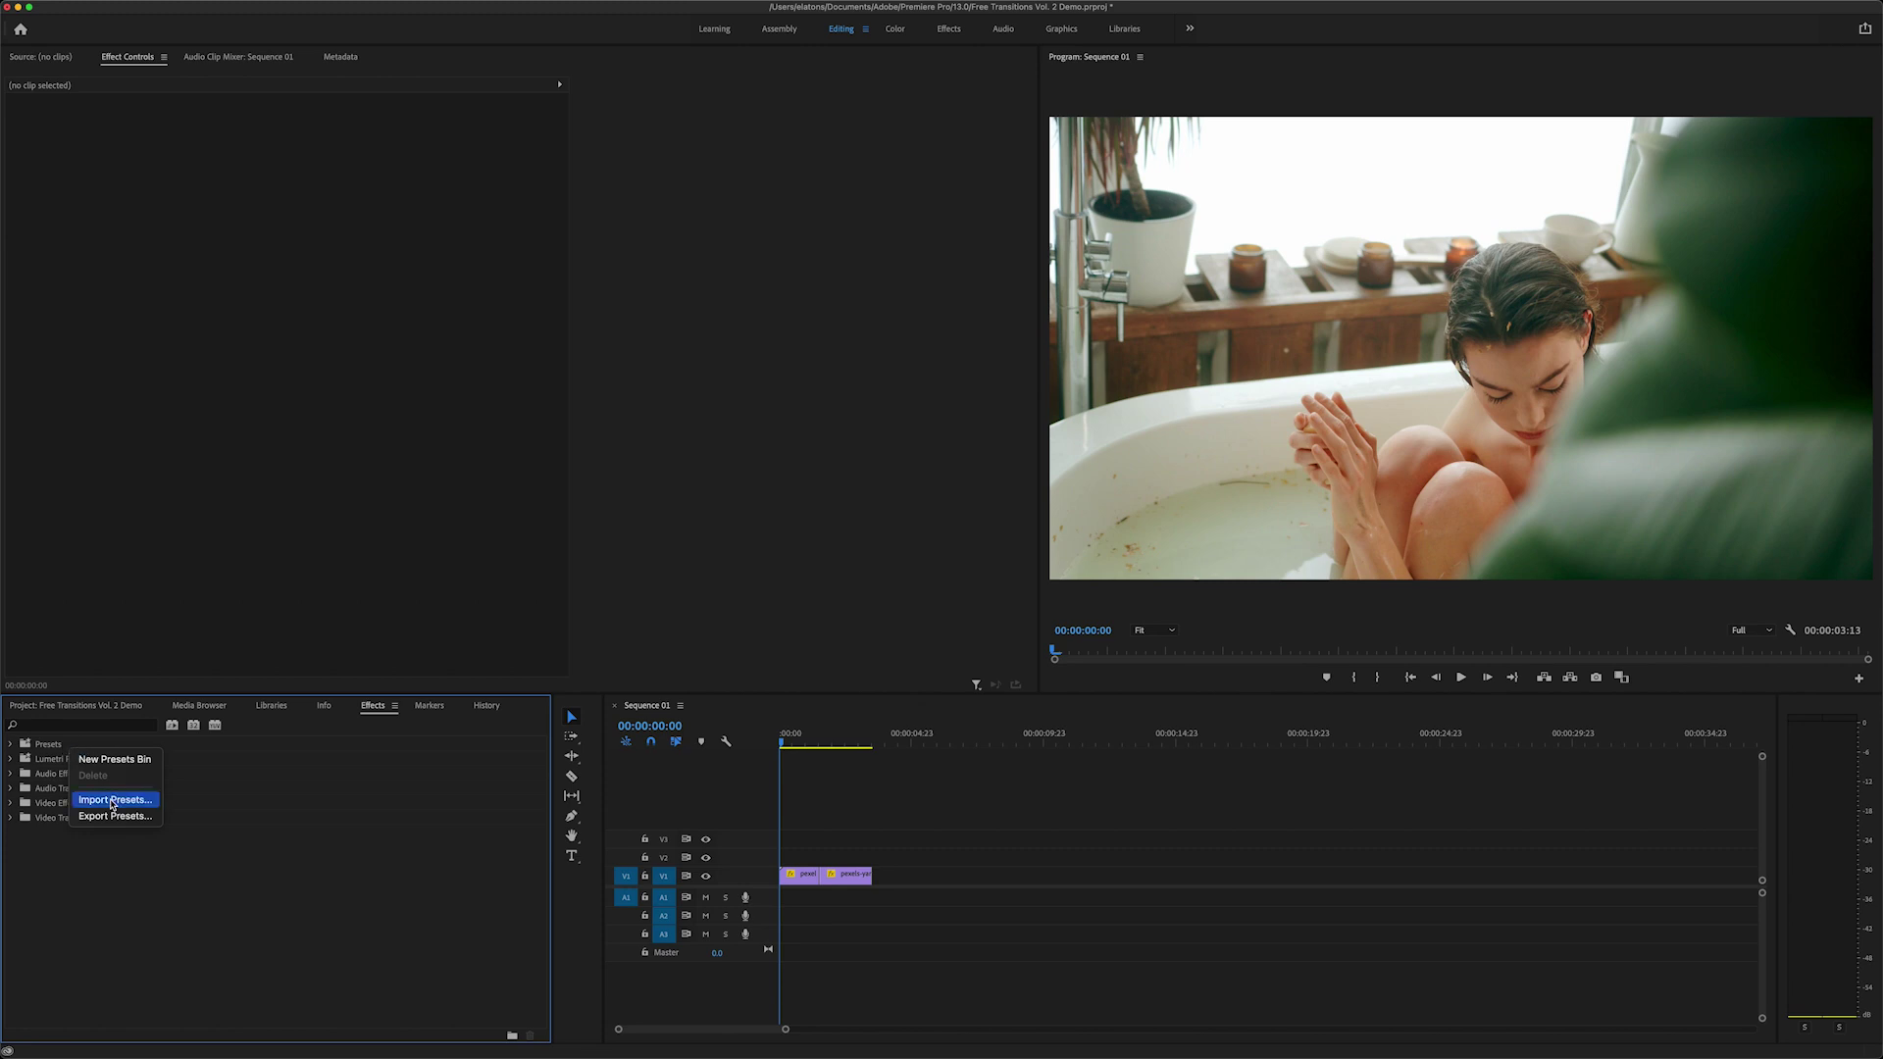
{"action": "left_click", "coordinate": [113, 800]}
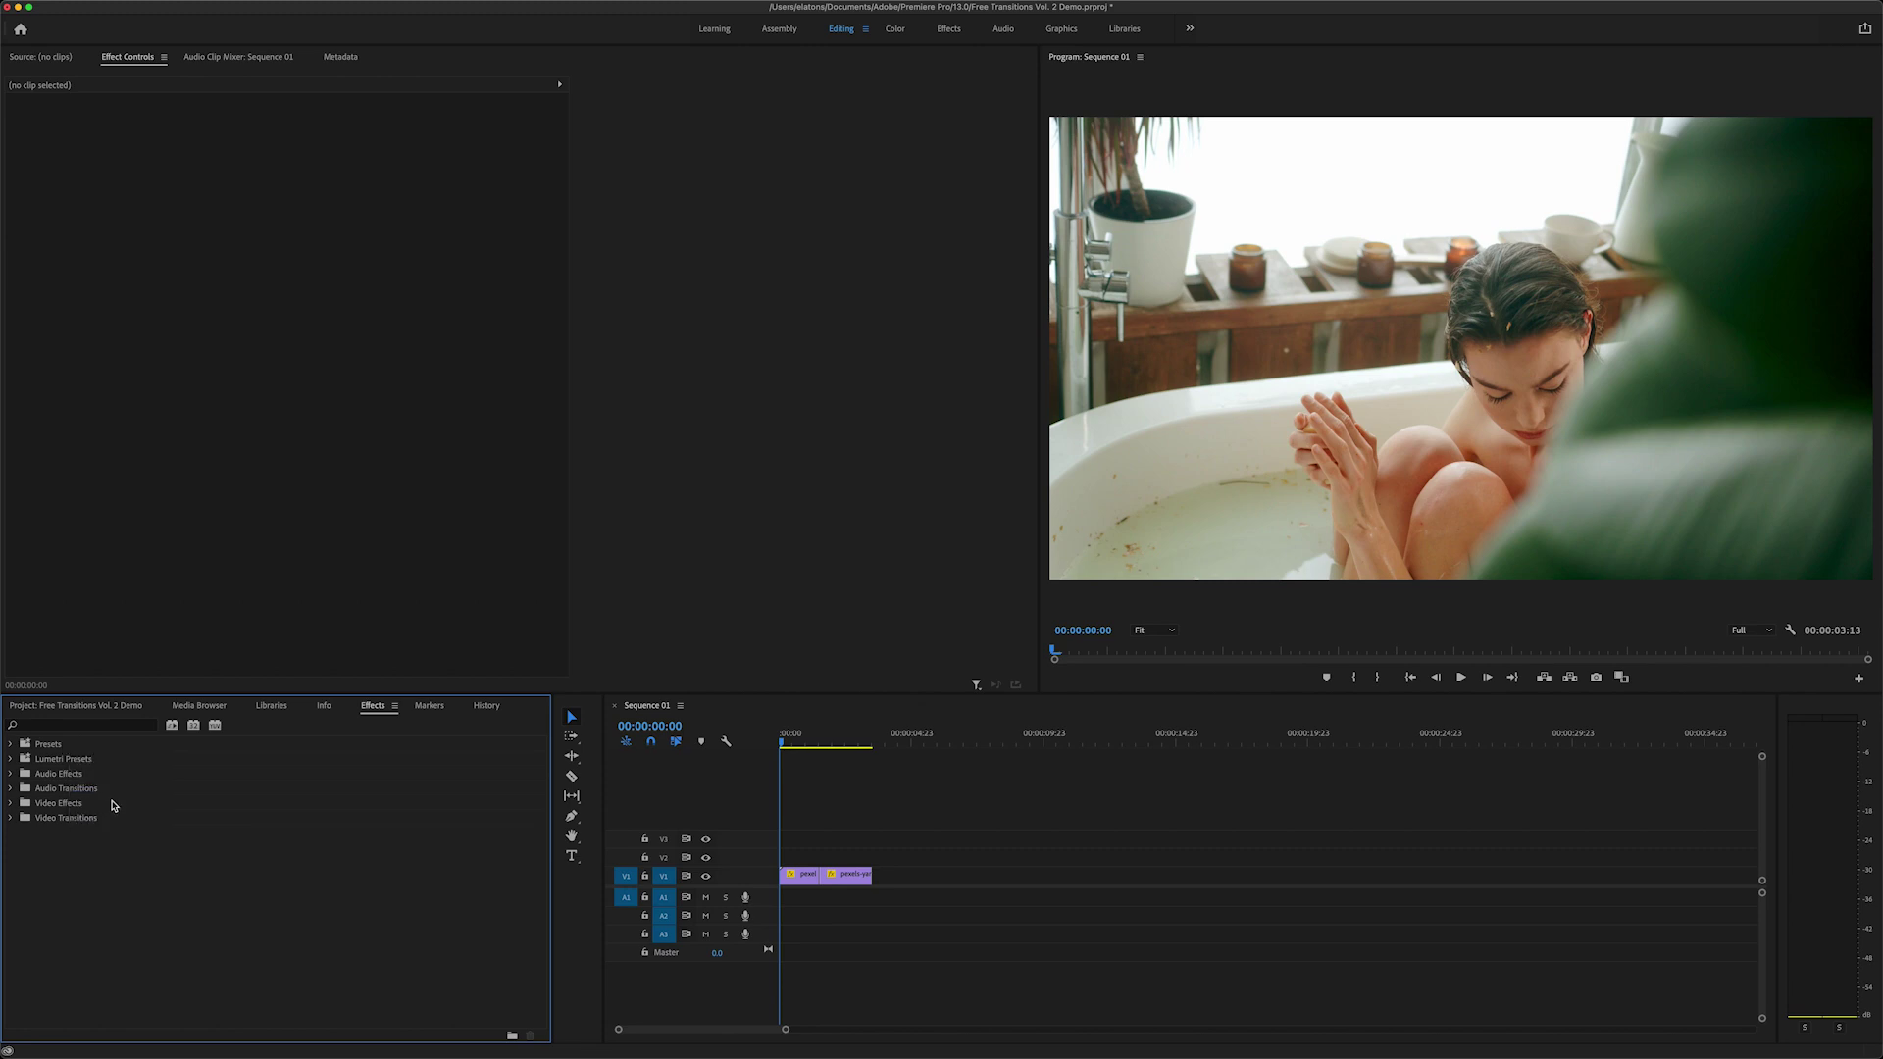
{"action": "scroll", "coordinate": [1146, 324], "scroll_direction": "down", "scroll_amount": 1}
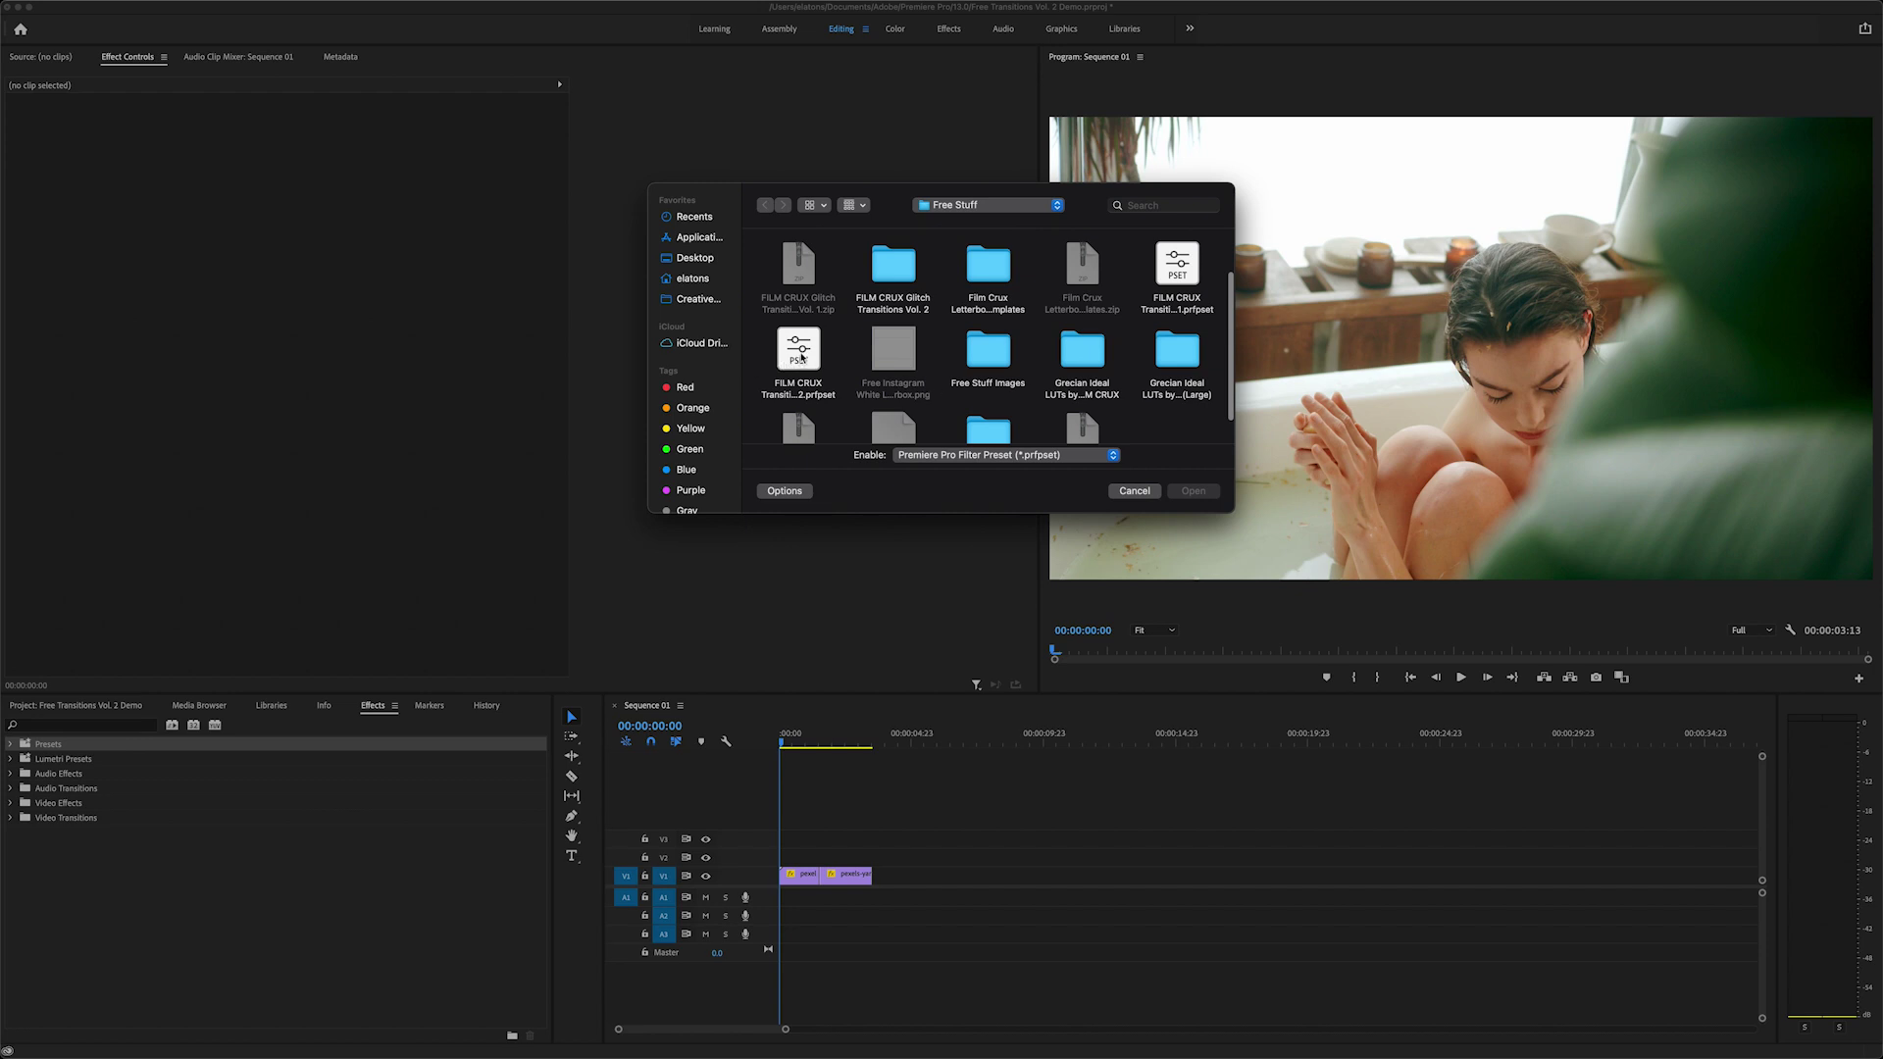
{"action": "left_click", "coordinate": [801, 358]}
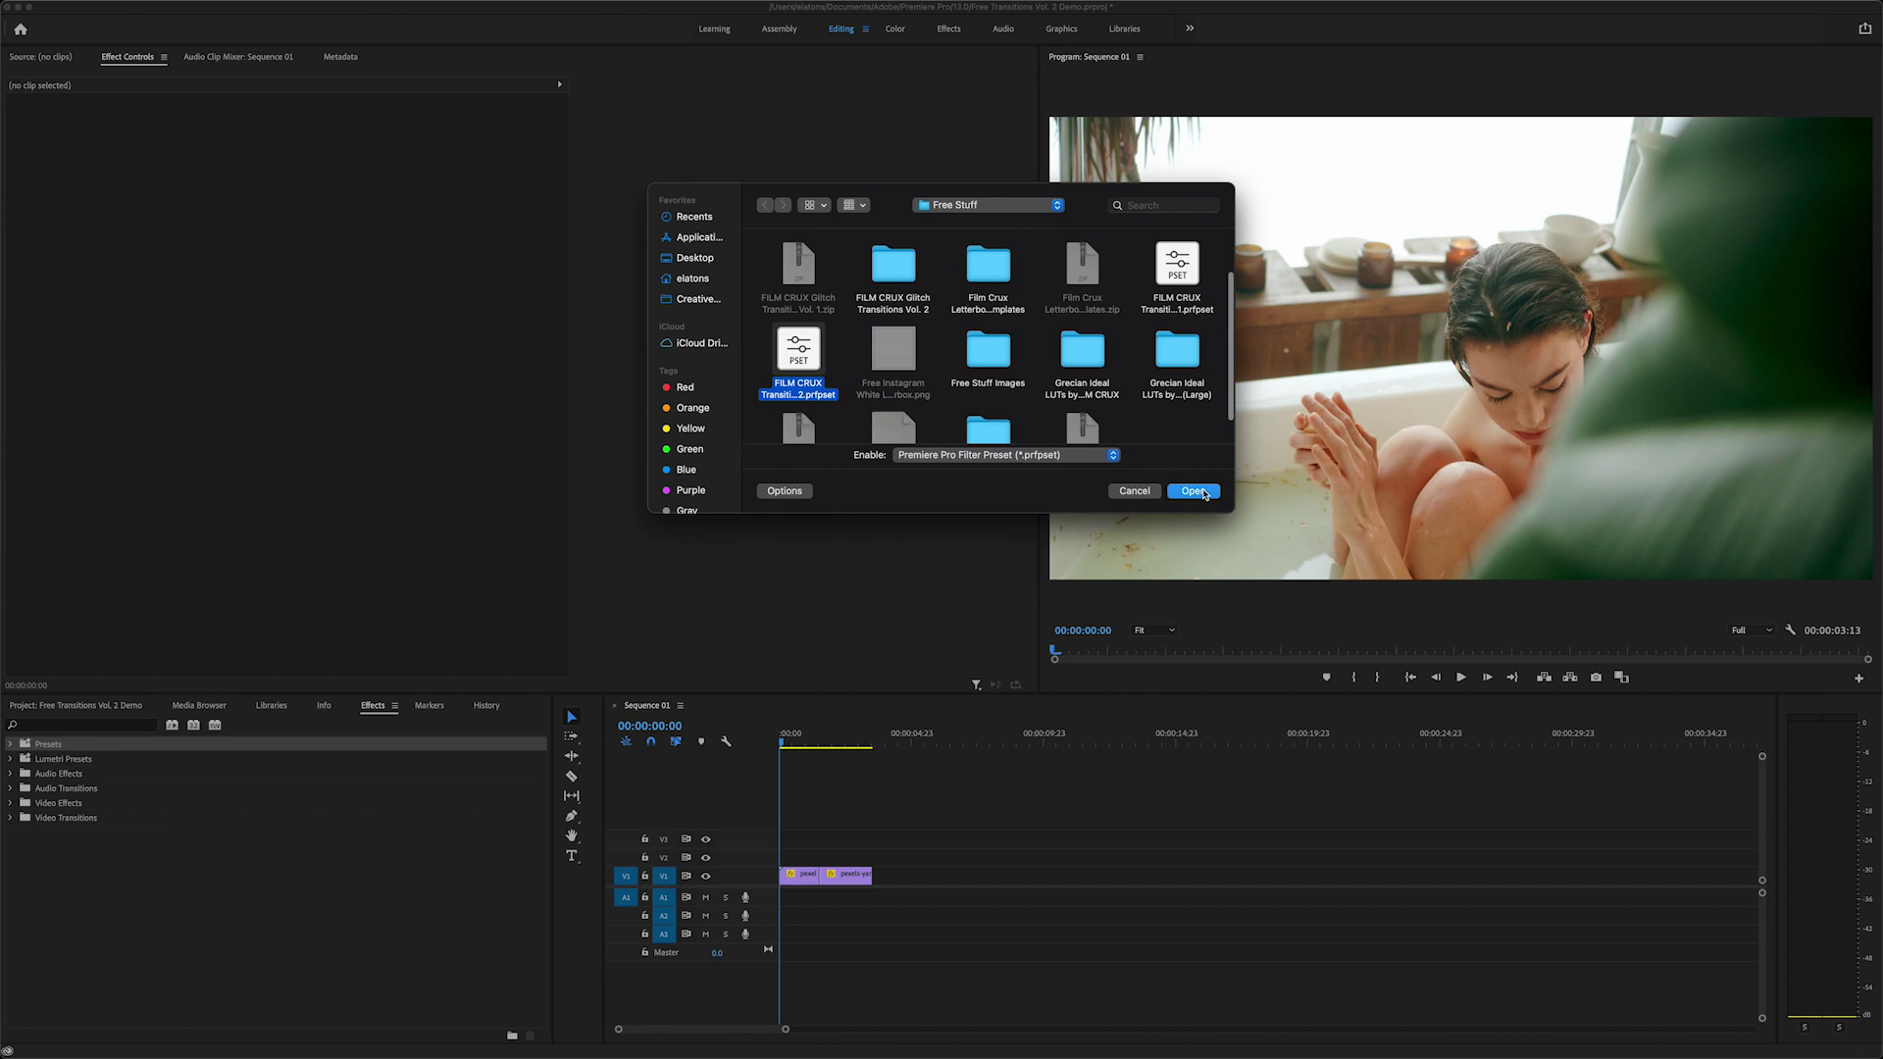
{"action": "left_click", "coordinate": [1191, 493]}
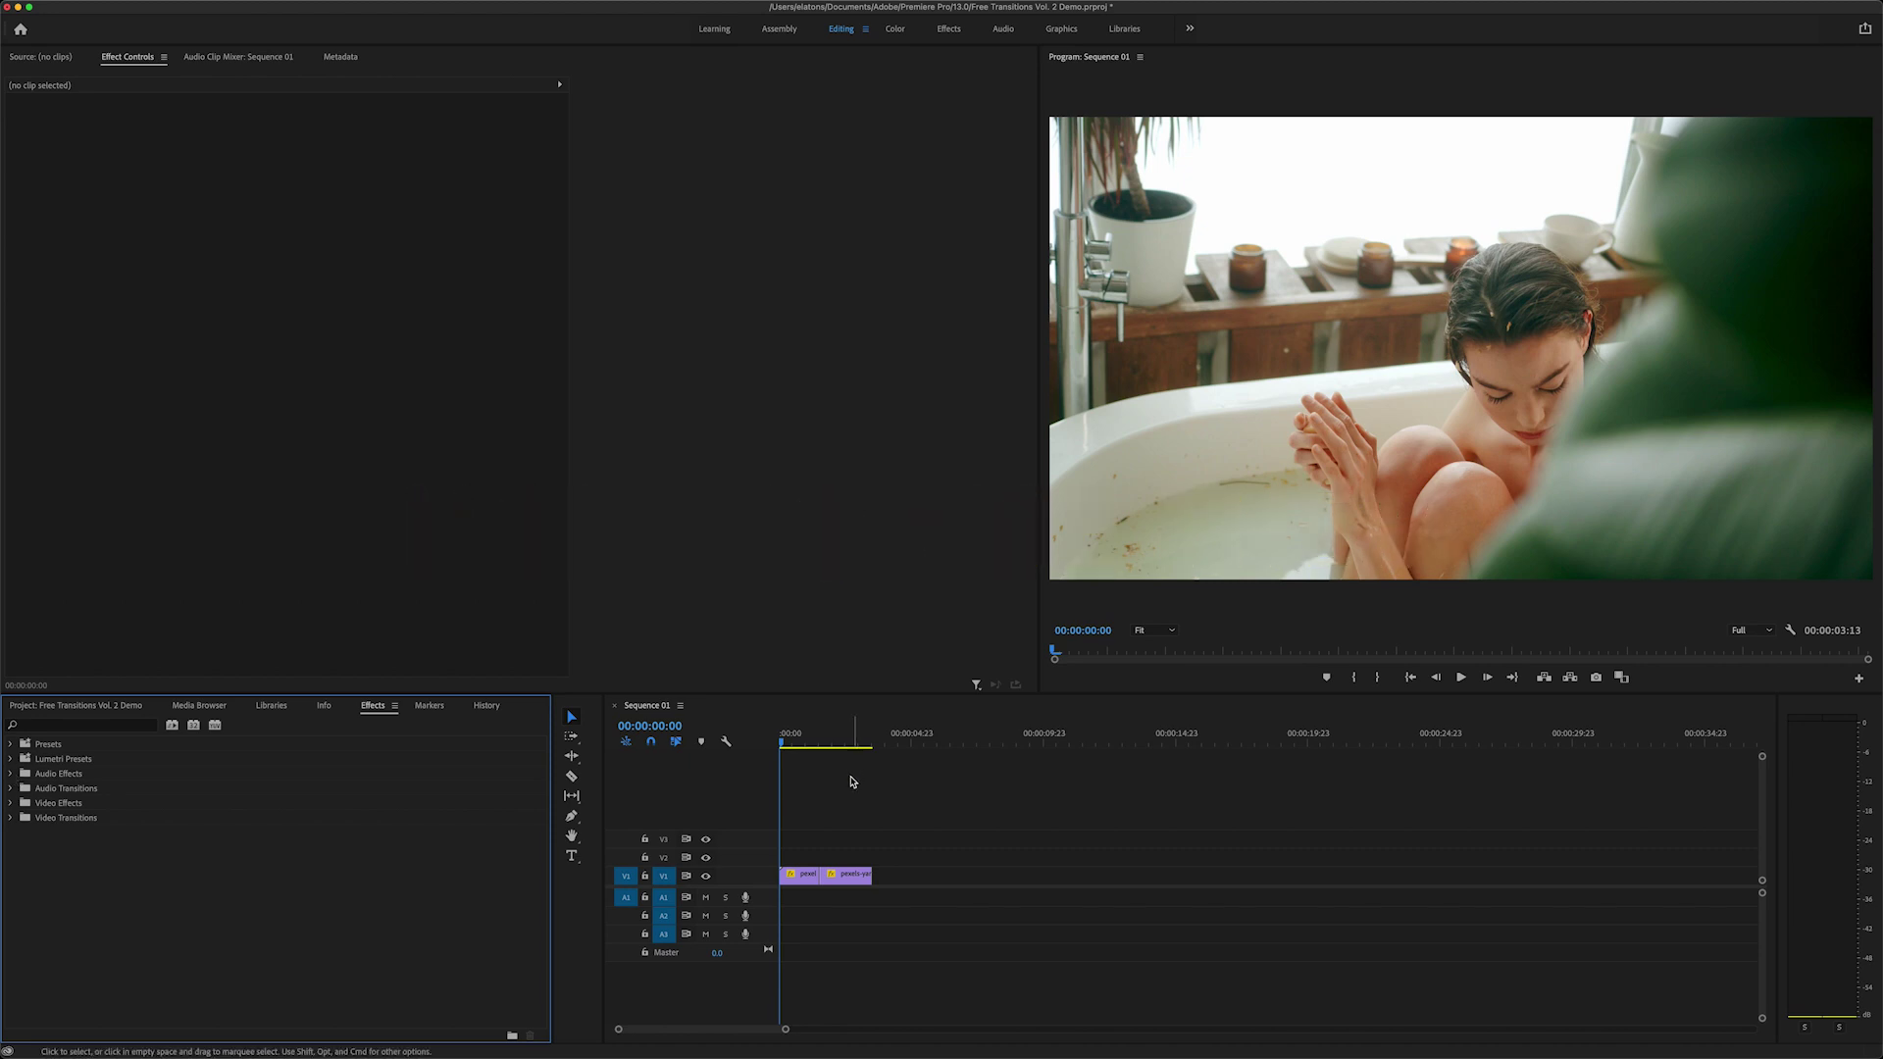
Expand Presets and the FILM CRUX Transitions Vol. 2 folder to list its transitions.
{"action": "left_click", "coordinate": [11, 745]}
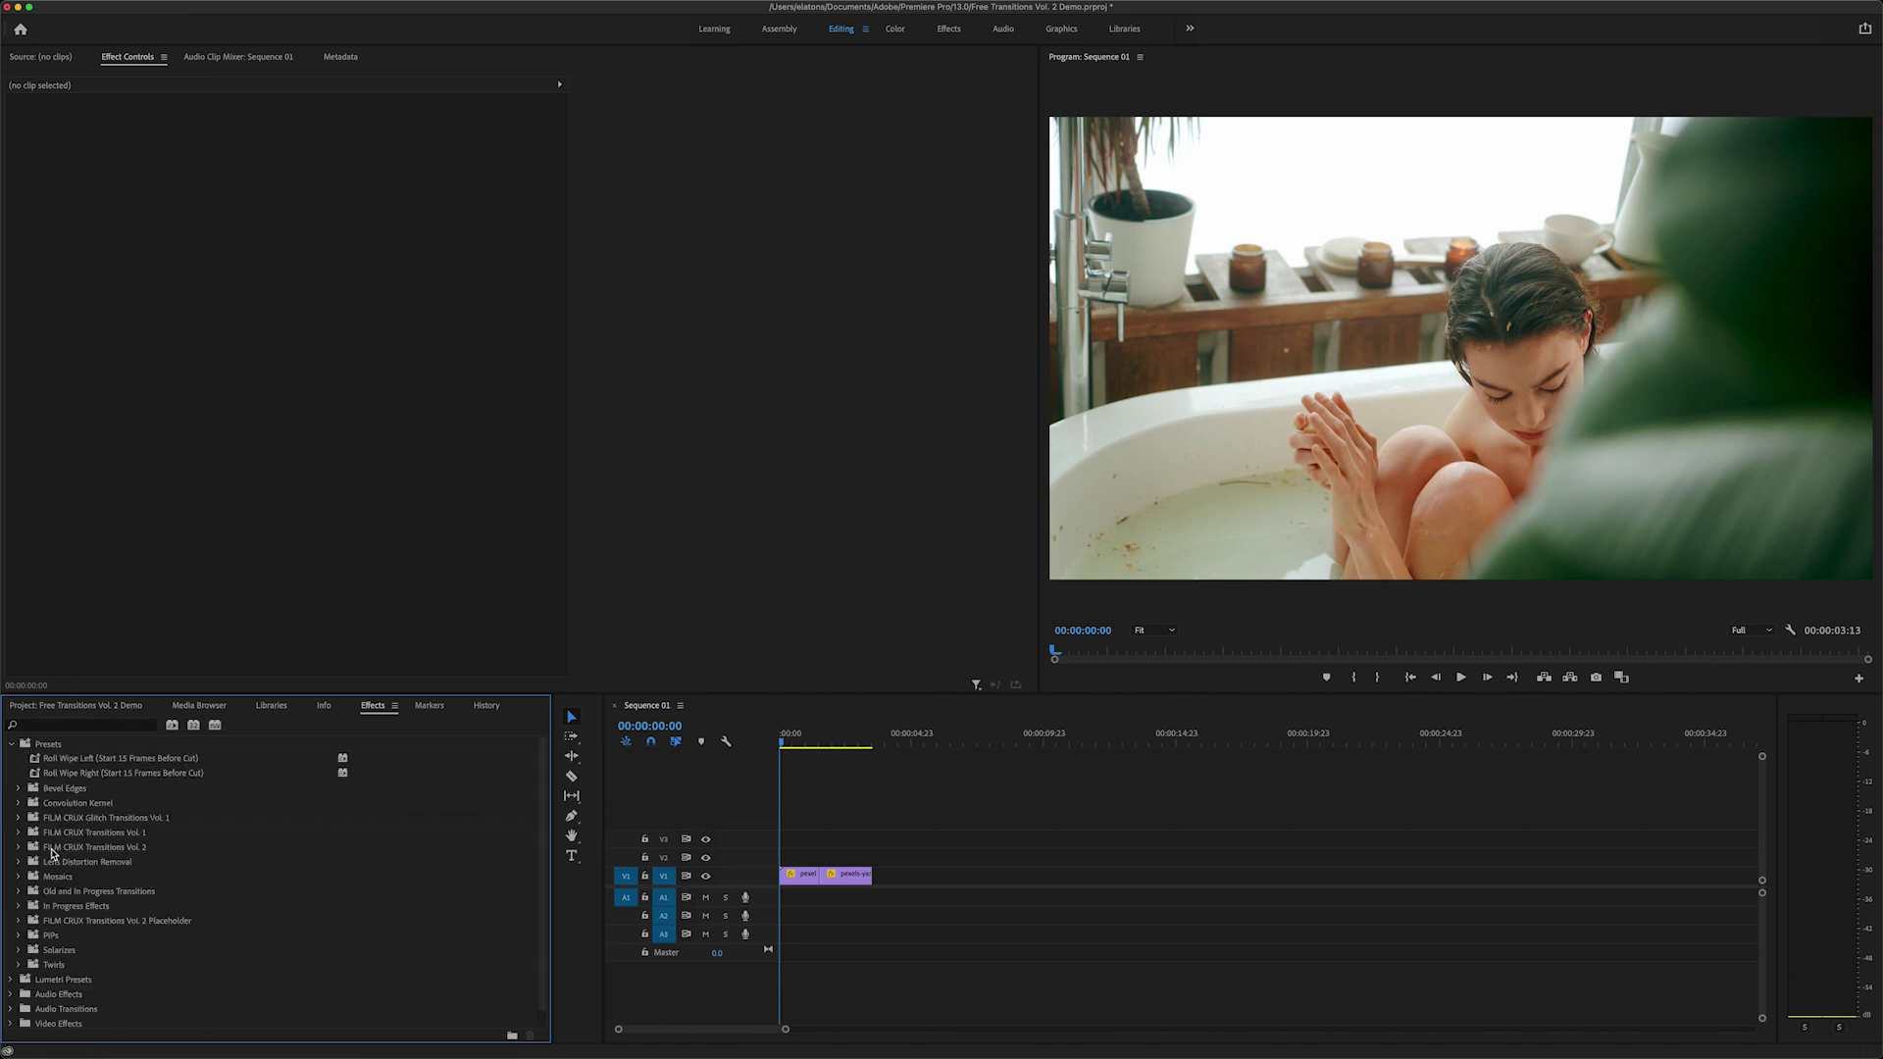
{"action": "left_click", "coordinate": [116, 847]}
{"action": "left_click", "coordinate": [18, 847]}
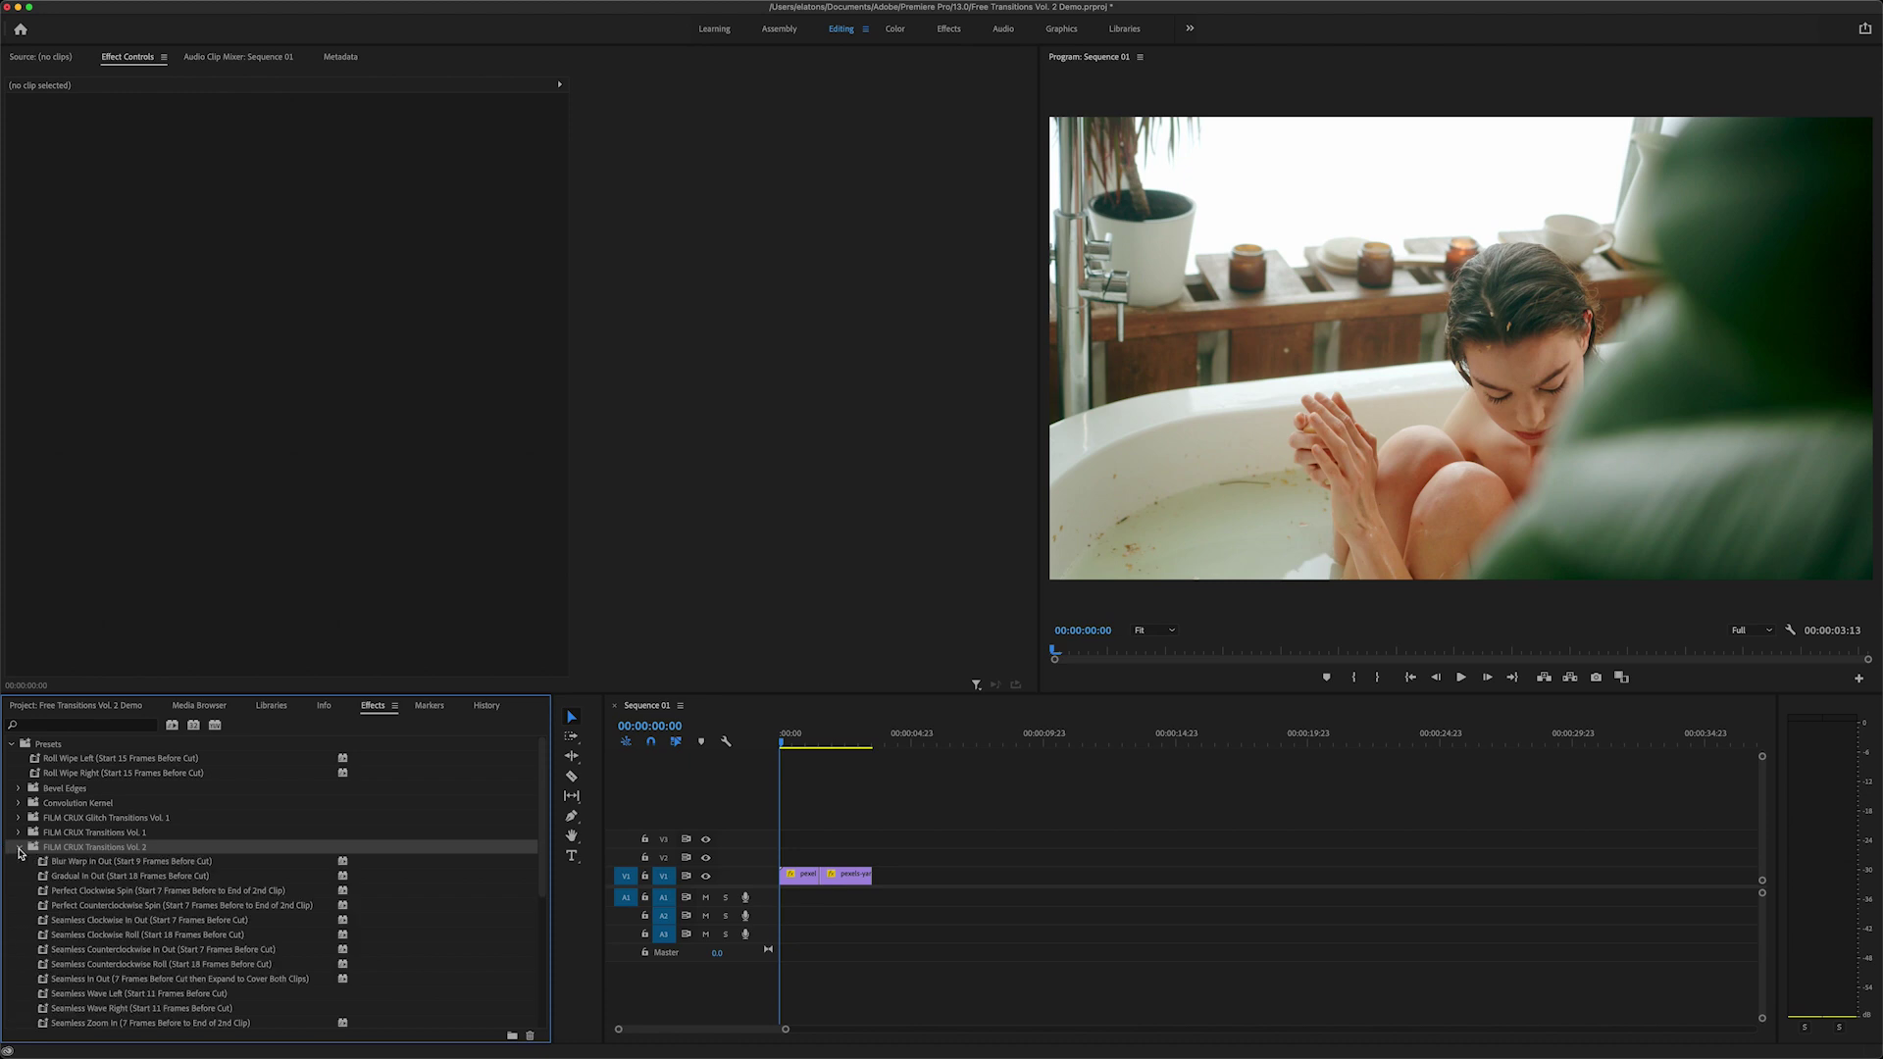
{"action": "scroll", "coordinate": [137, 894], "scroll_direction": "down", "scroll_amount": 2}
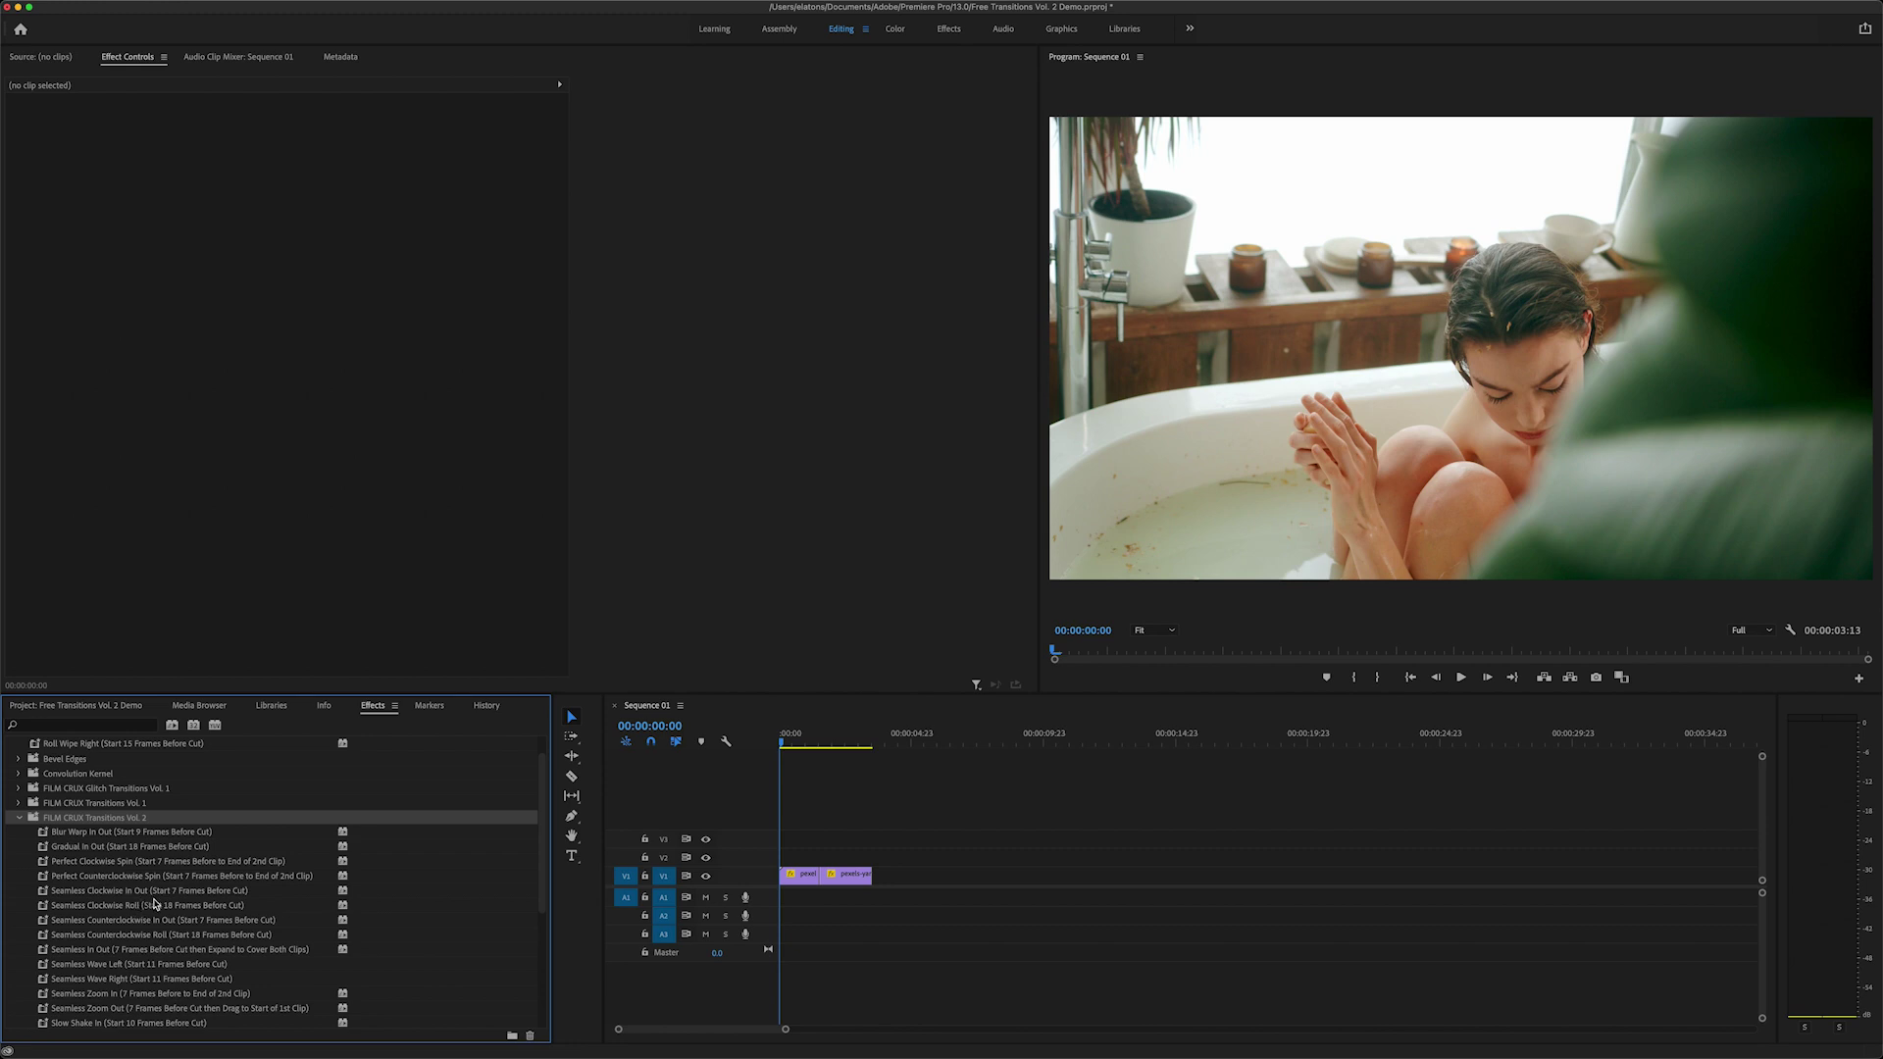
Preview the sequence cut, then select the Seamless Clockwise In Out preset.
{"action": "left_click", "coordinate": [797, 775]}
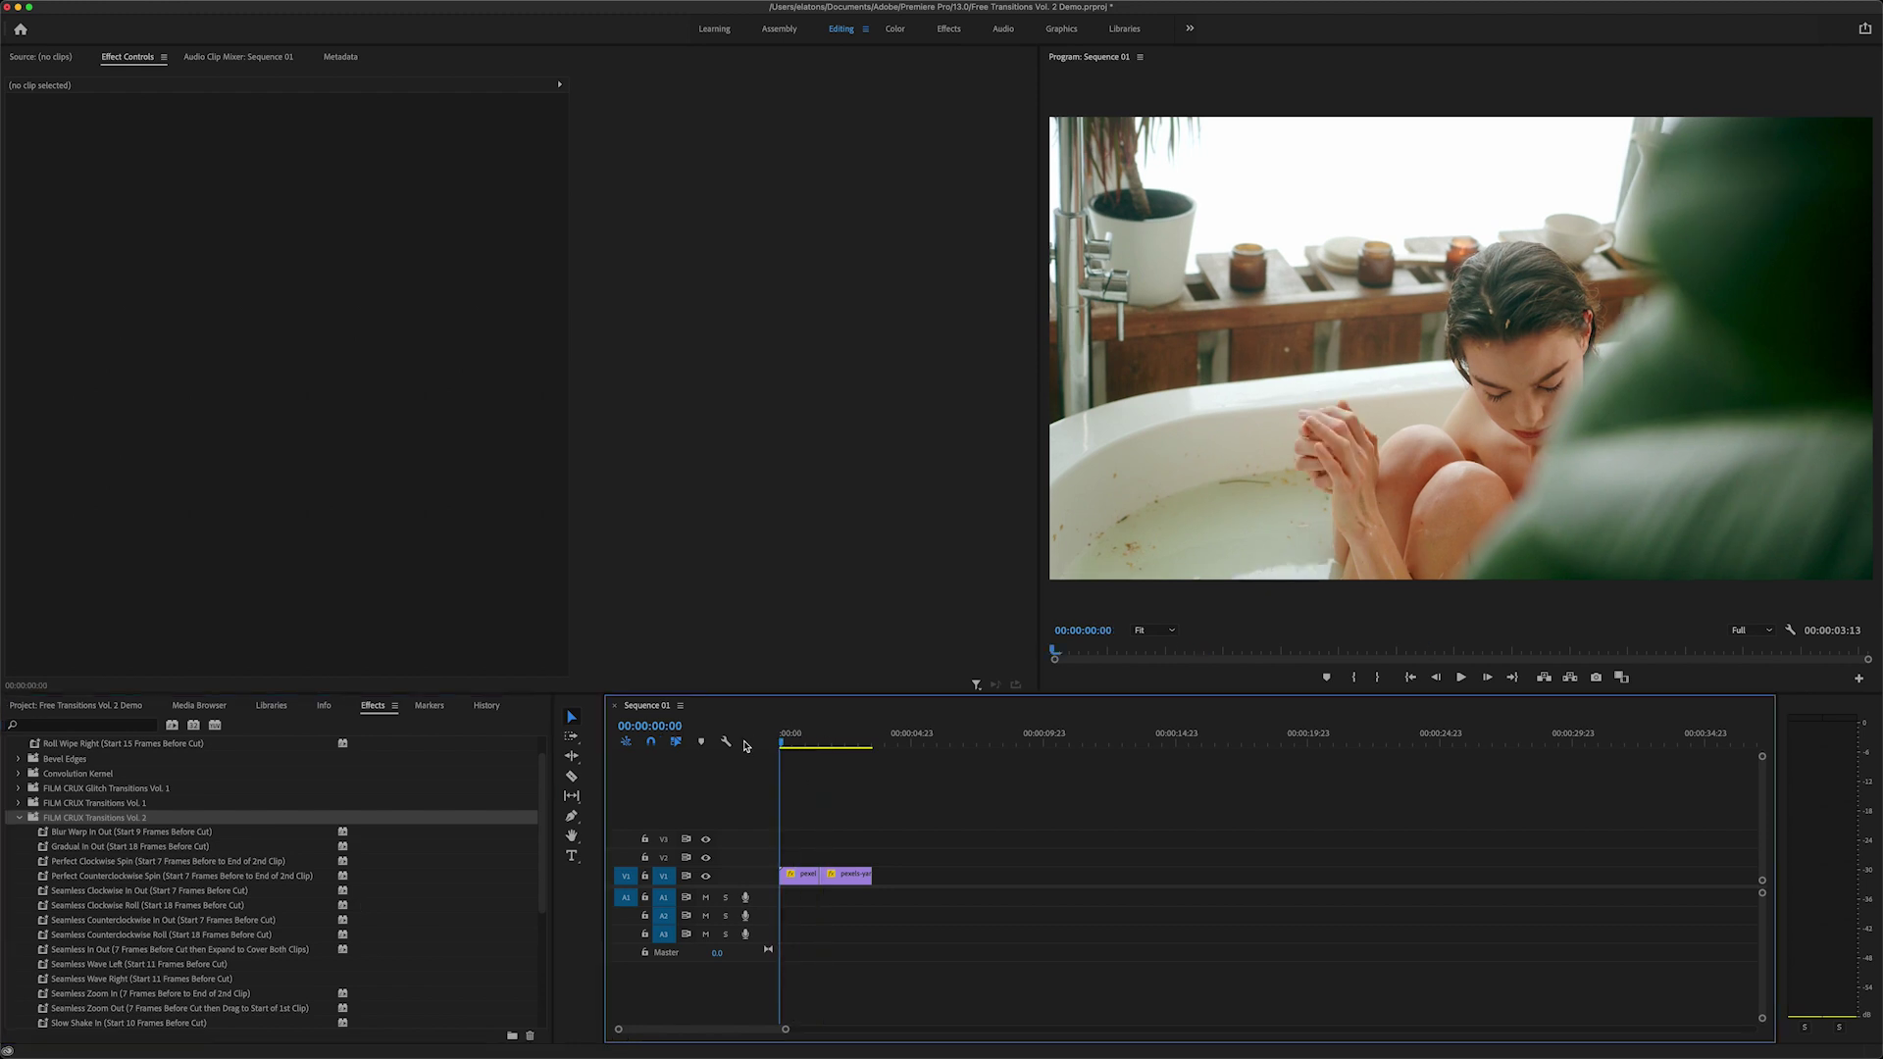
{"action": "key", "text": "space"}
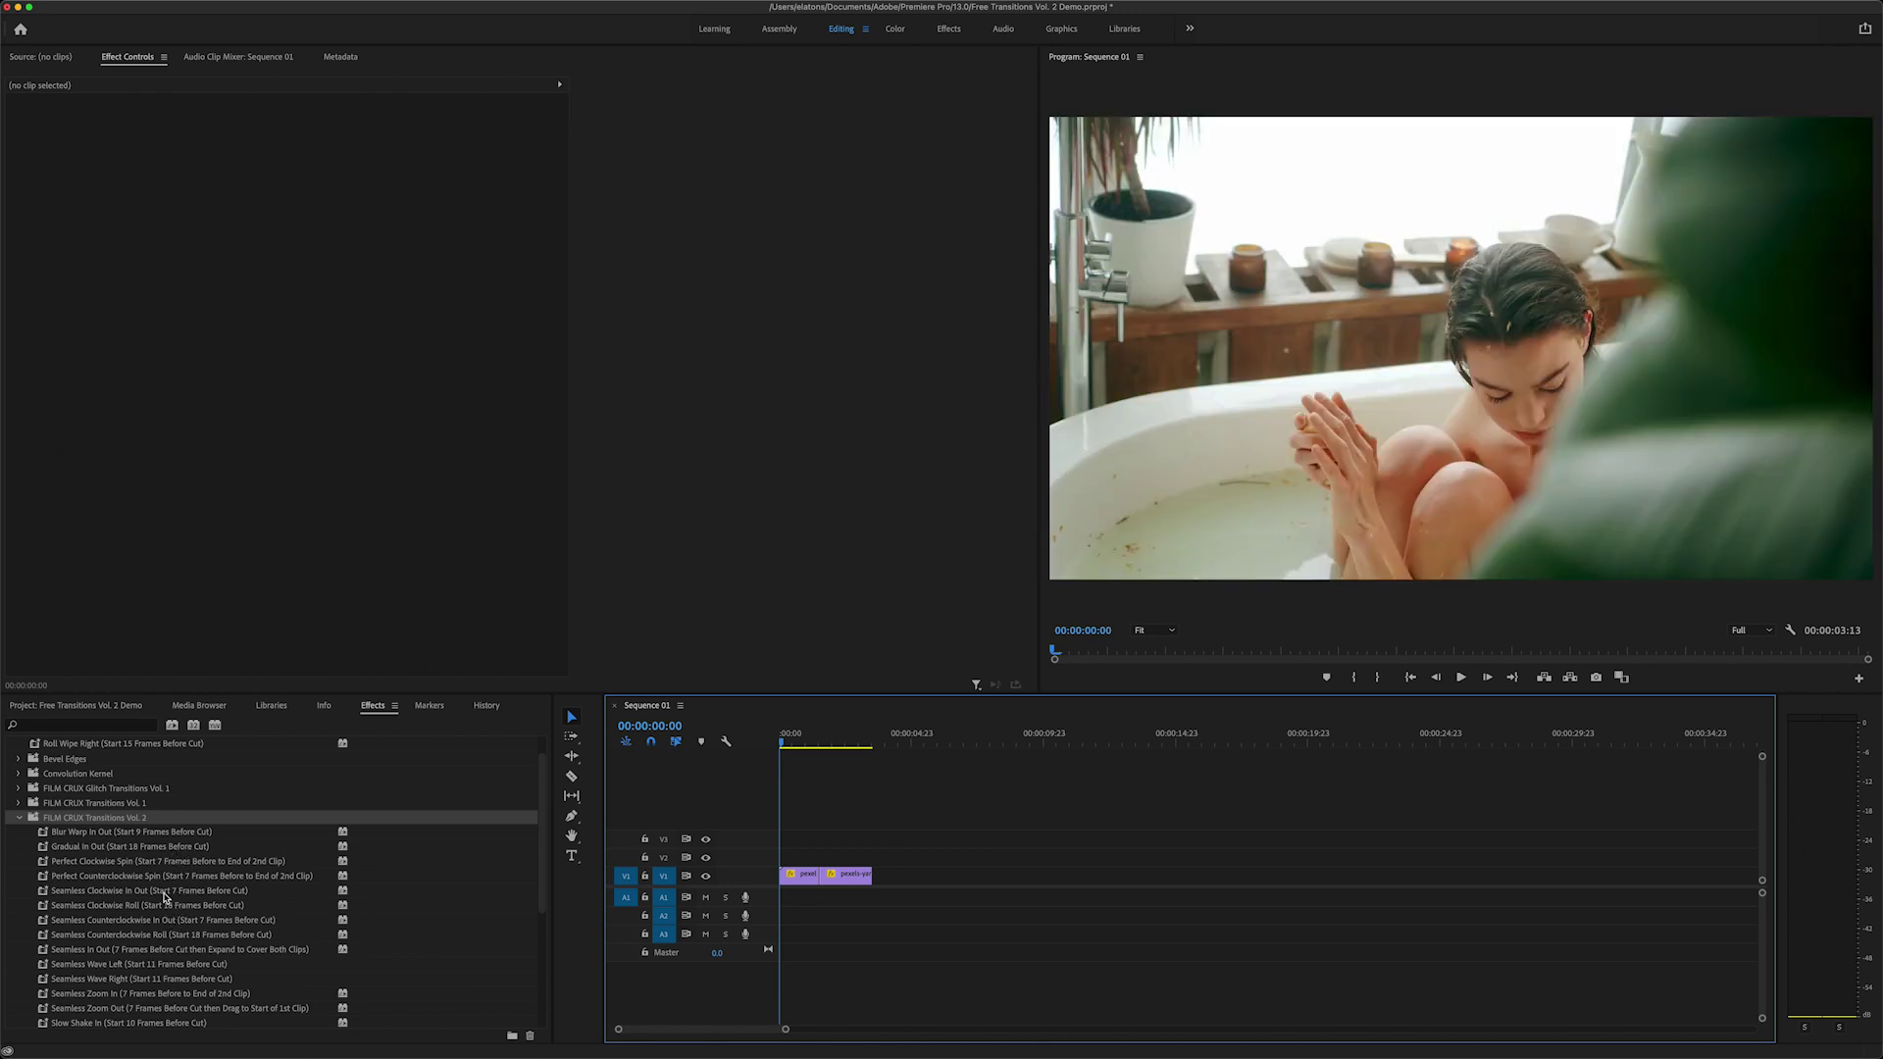
{"action": "left_click", "coordinate": [143, 894]}
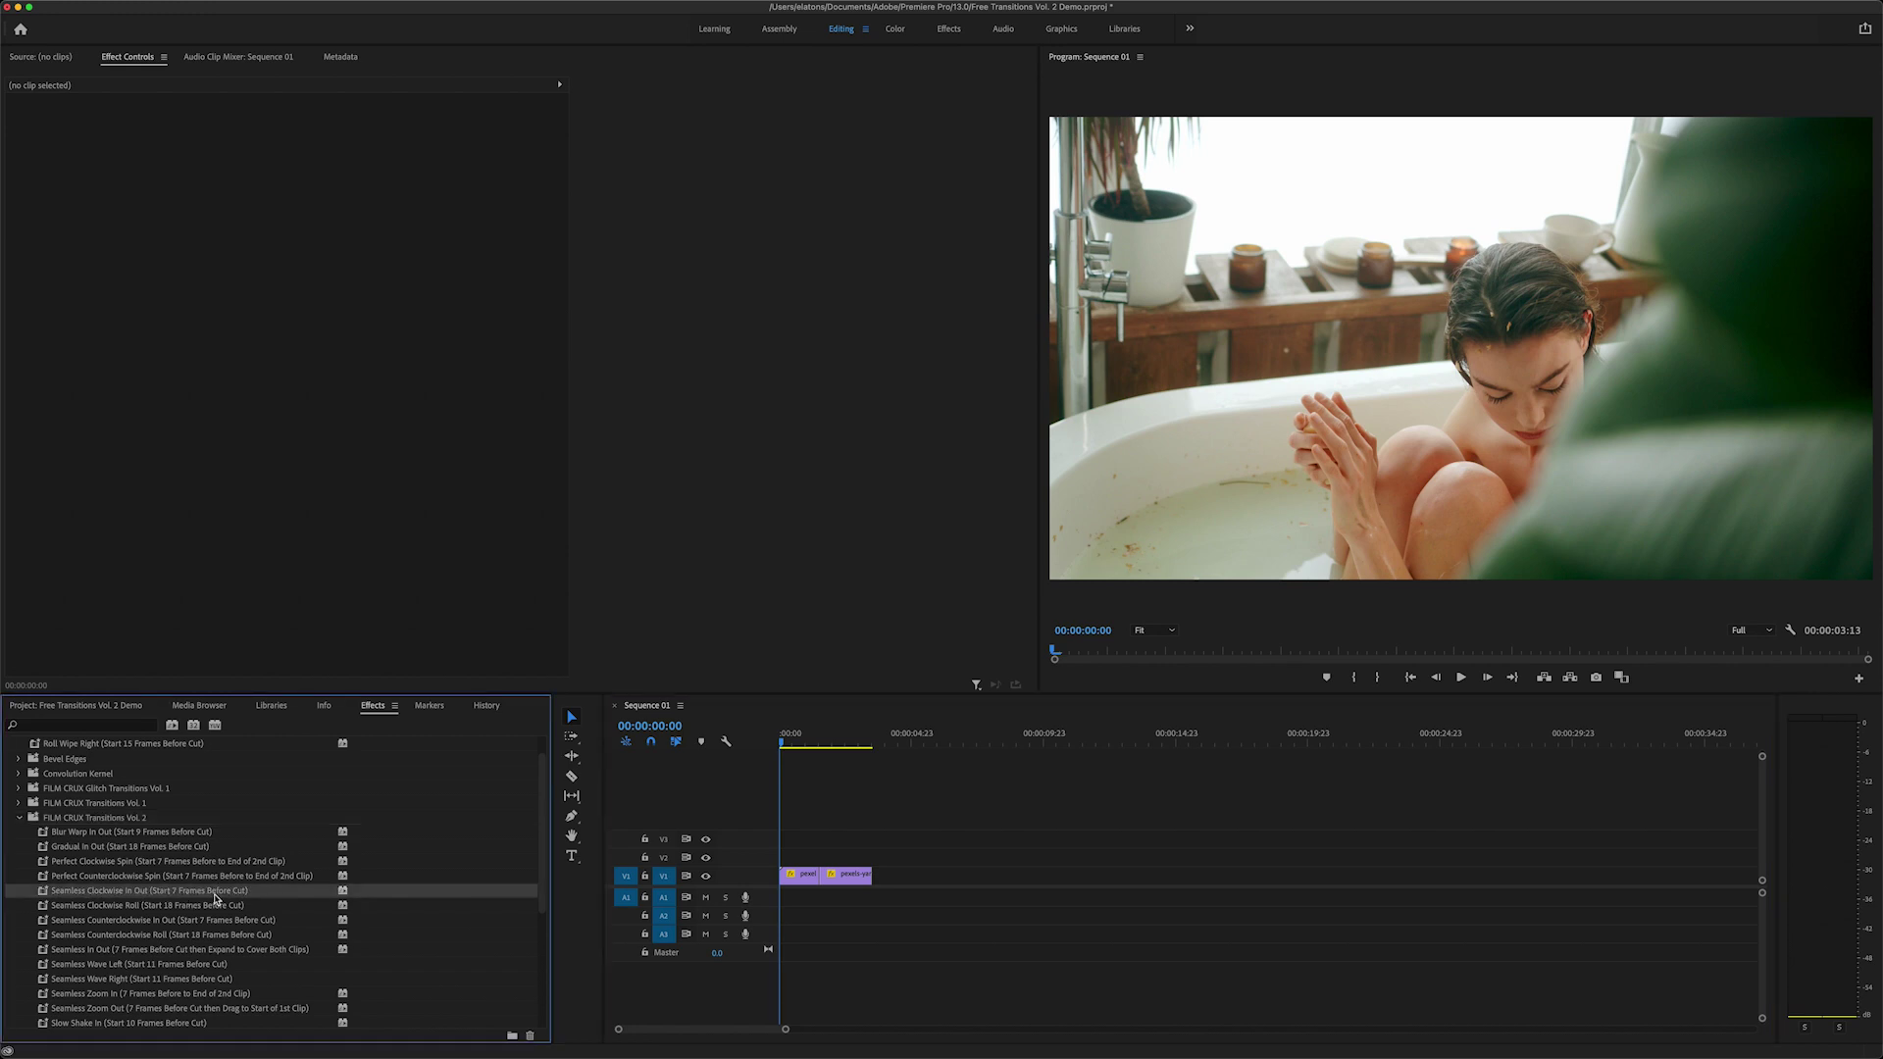
Put the playhead at 00:00:01:06, a few frames before the clip cut.
{"action": "left_click_drag", "start_coordinate": [822, 743], "coordinate": [823, 746]}
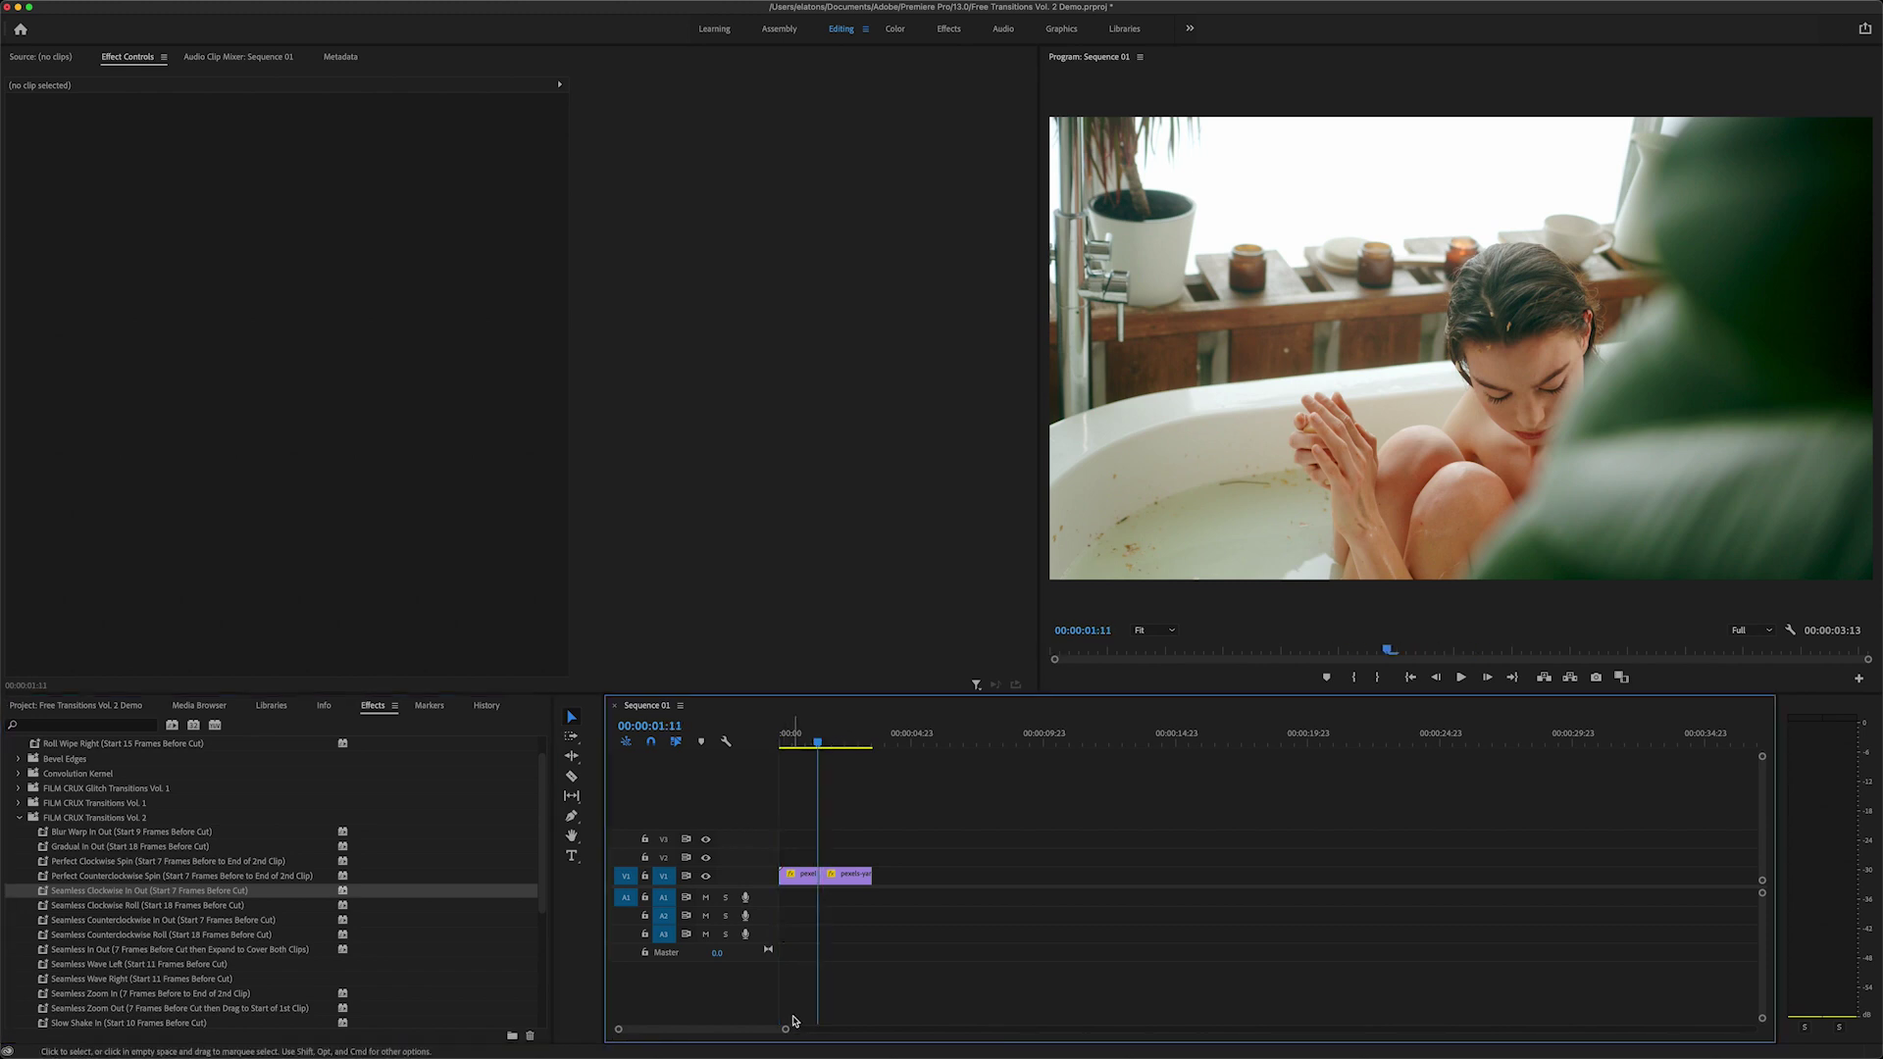
{"action": "left_click_drag", "start_coordinate": [785, 1029], "coordinate": [681, 1029]}
{"action": "key", "text": "Right"}
{"action": "key", "text": "Right"}
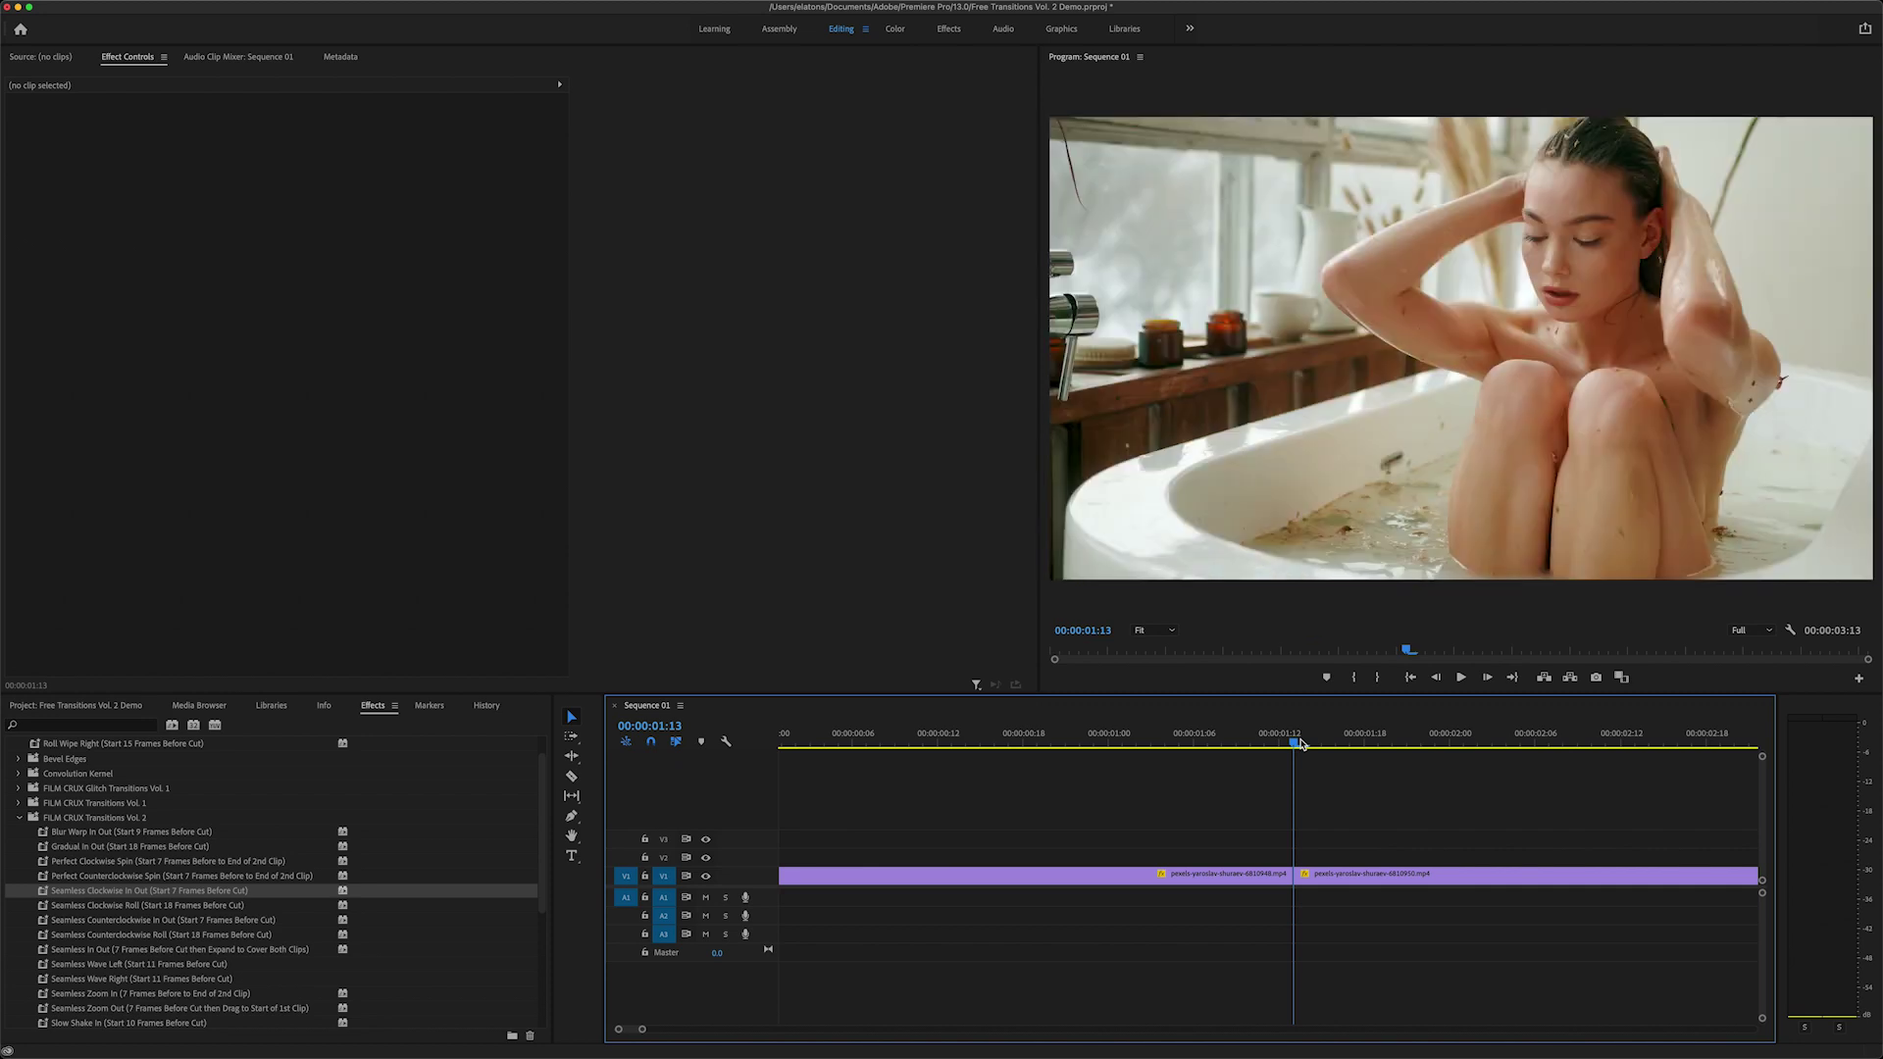
{"action": "key", "text": "Left"}
{"action": "key", "text": "Left"}
{"action": "key", "text": "Left"}
{"action": "key", "text": "Left"}
{"action": "key", "text": "Left"}
{"action": "key", "text": "Left"}
{"action": "key", "text": "Left"}
Create a 1920×1080 adjustment layer and place it on V2 starting at 00:00:01:06.
{"action": "left_click", "coordinate": [114, 709]}
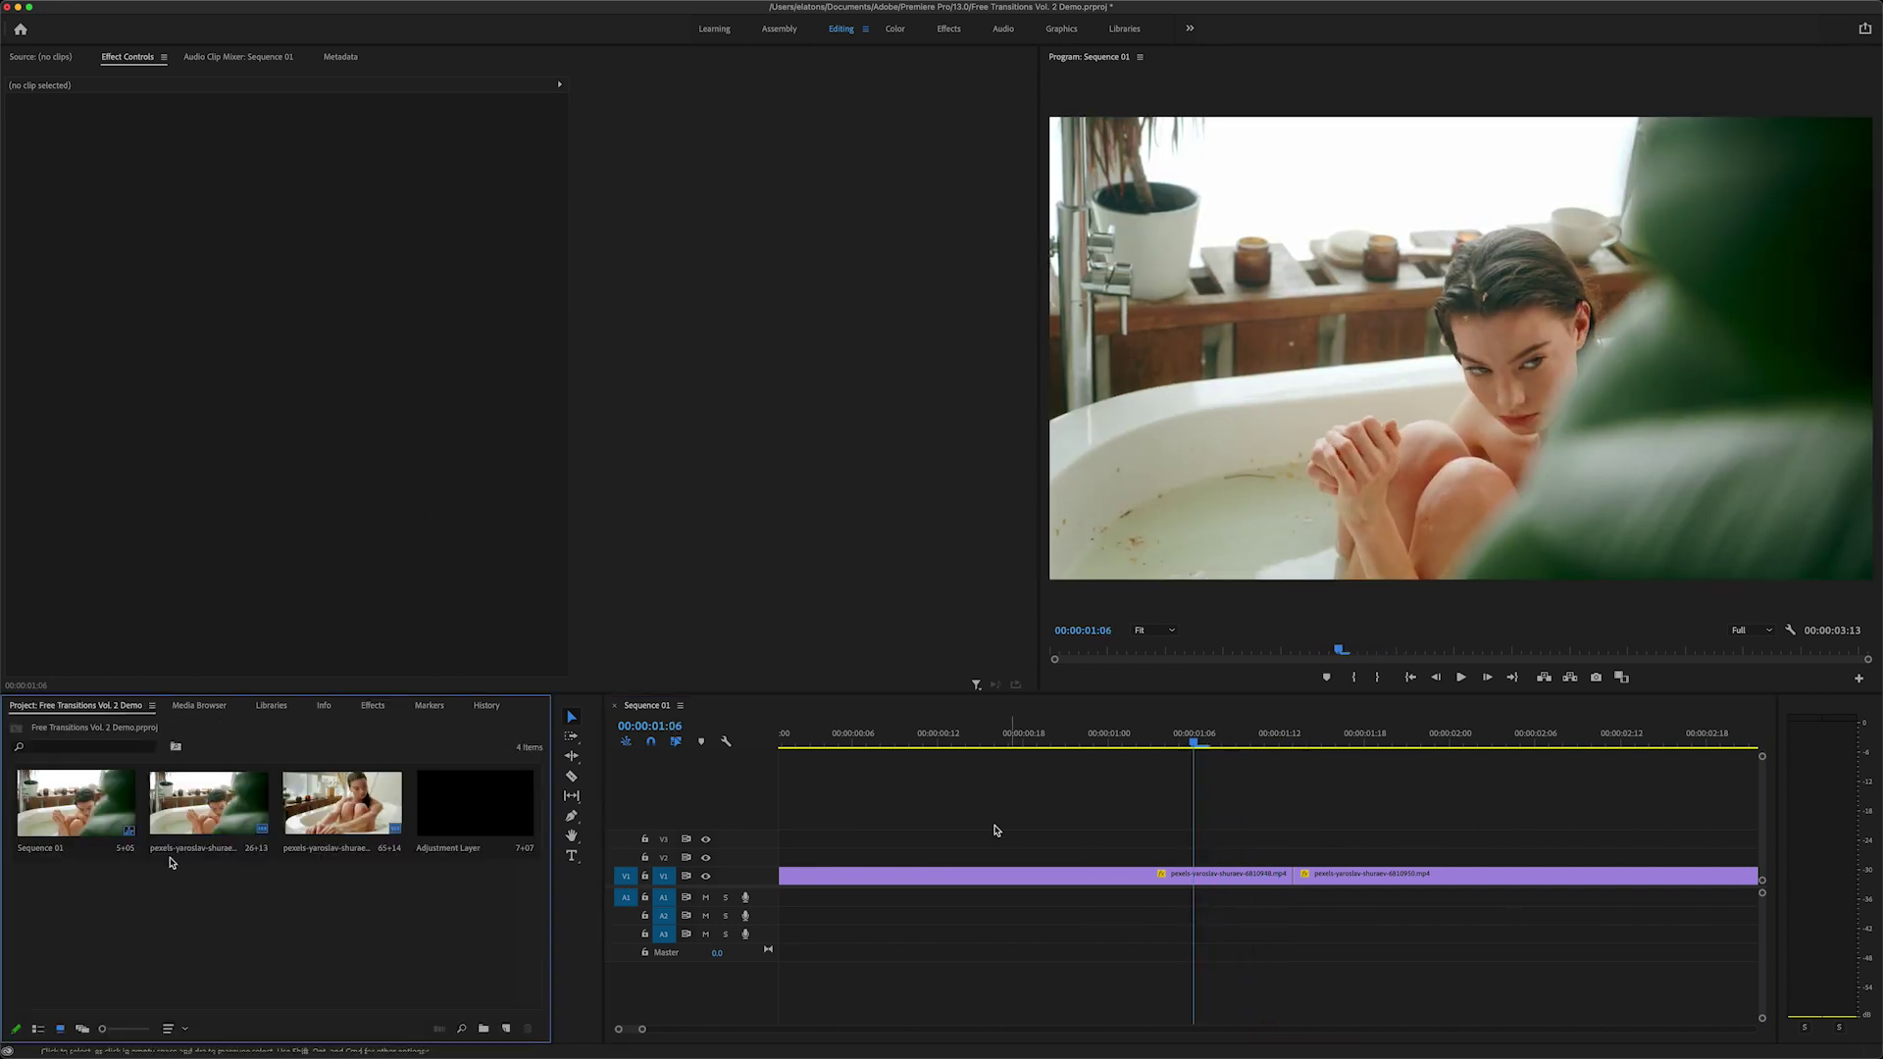
{"action": "right_click", "coordinate": [139, 924]}
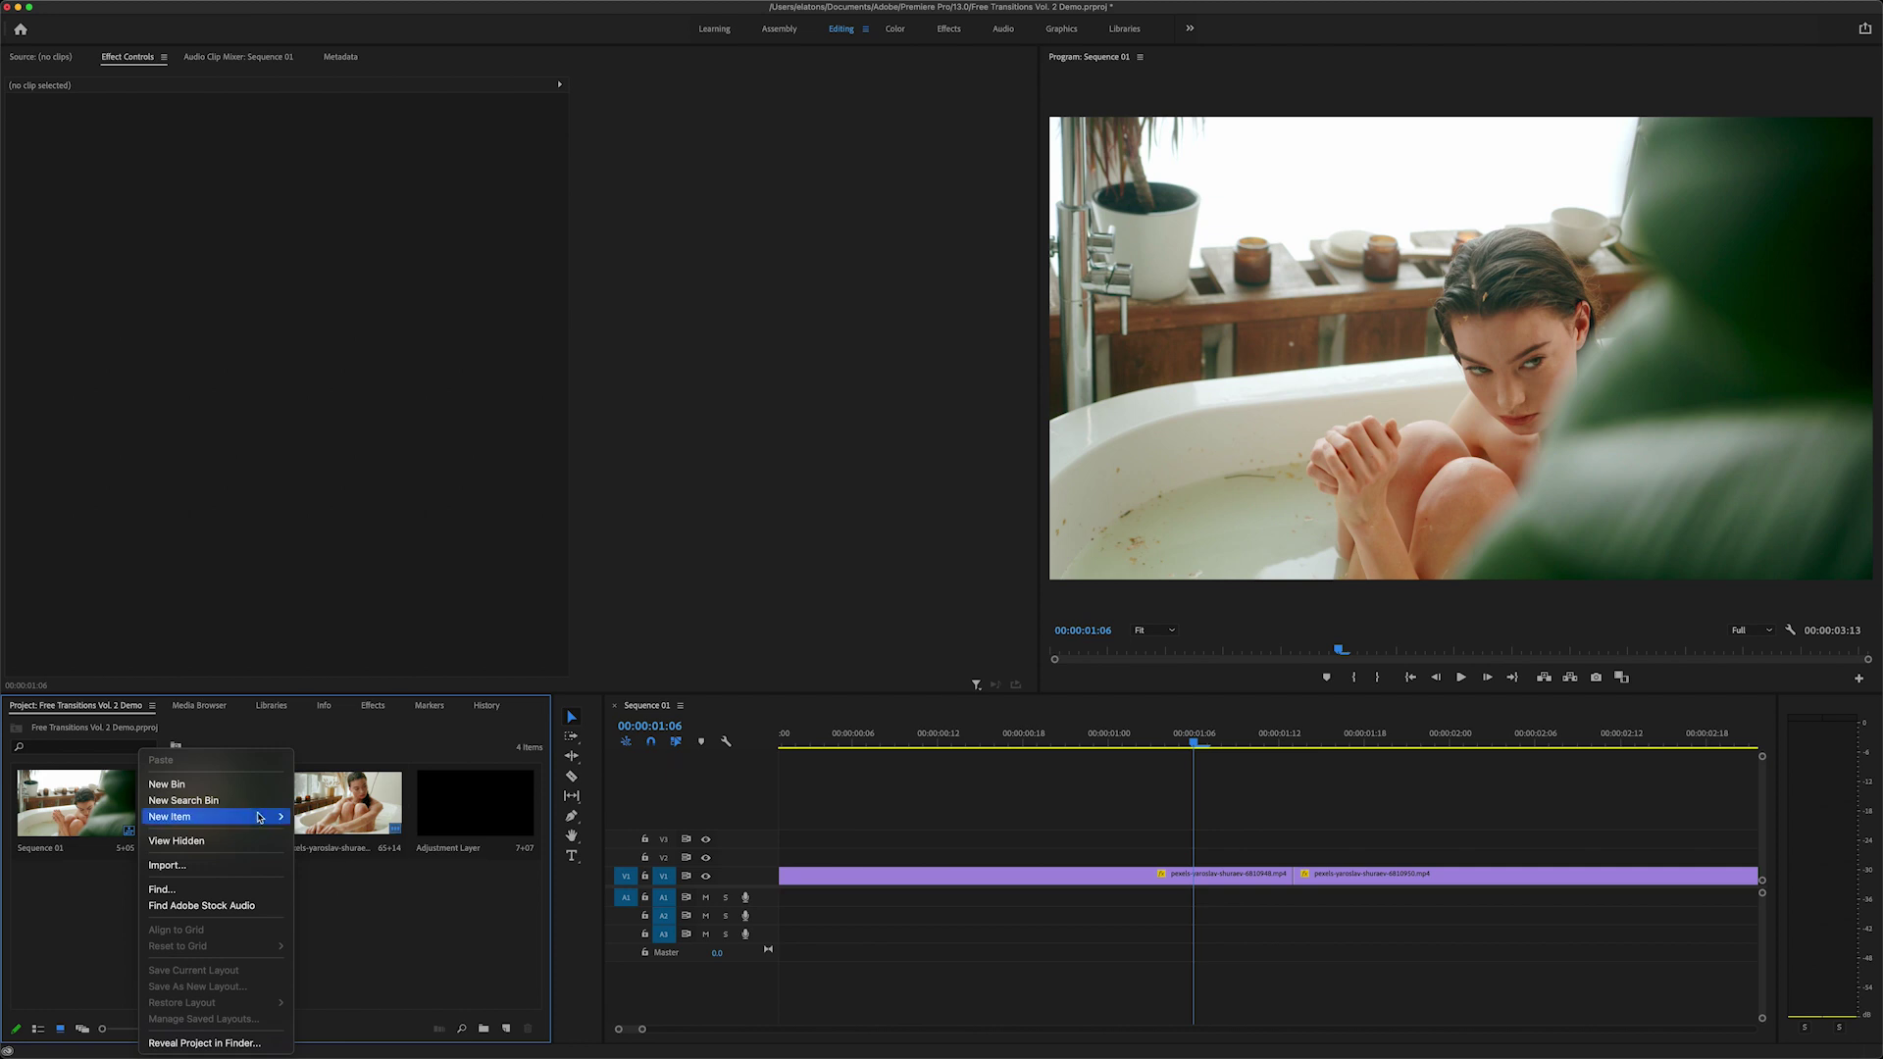
{"action": "mouse_move", "coordinate": [244, 821]}
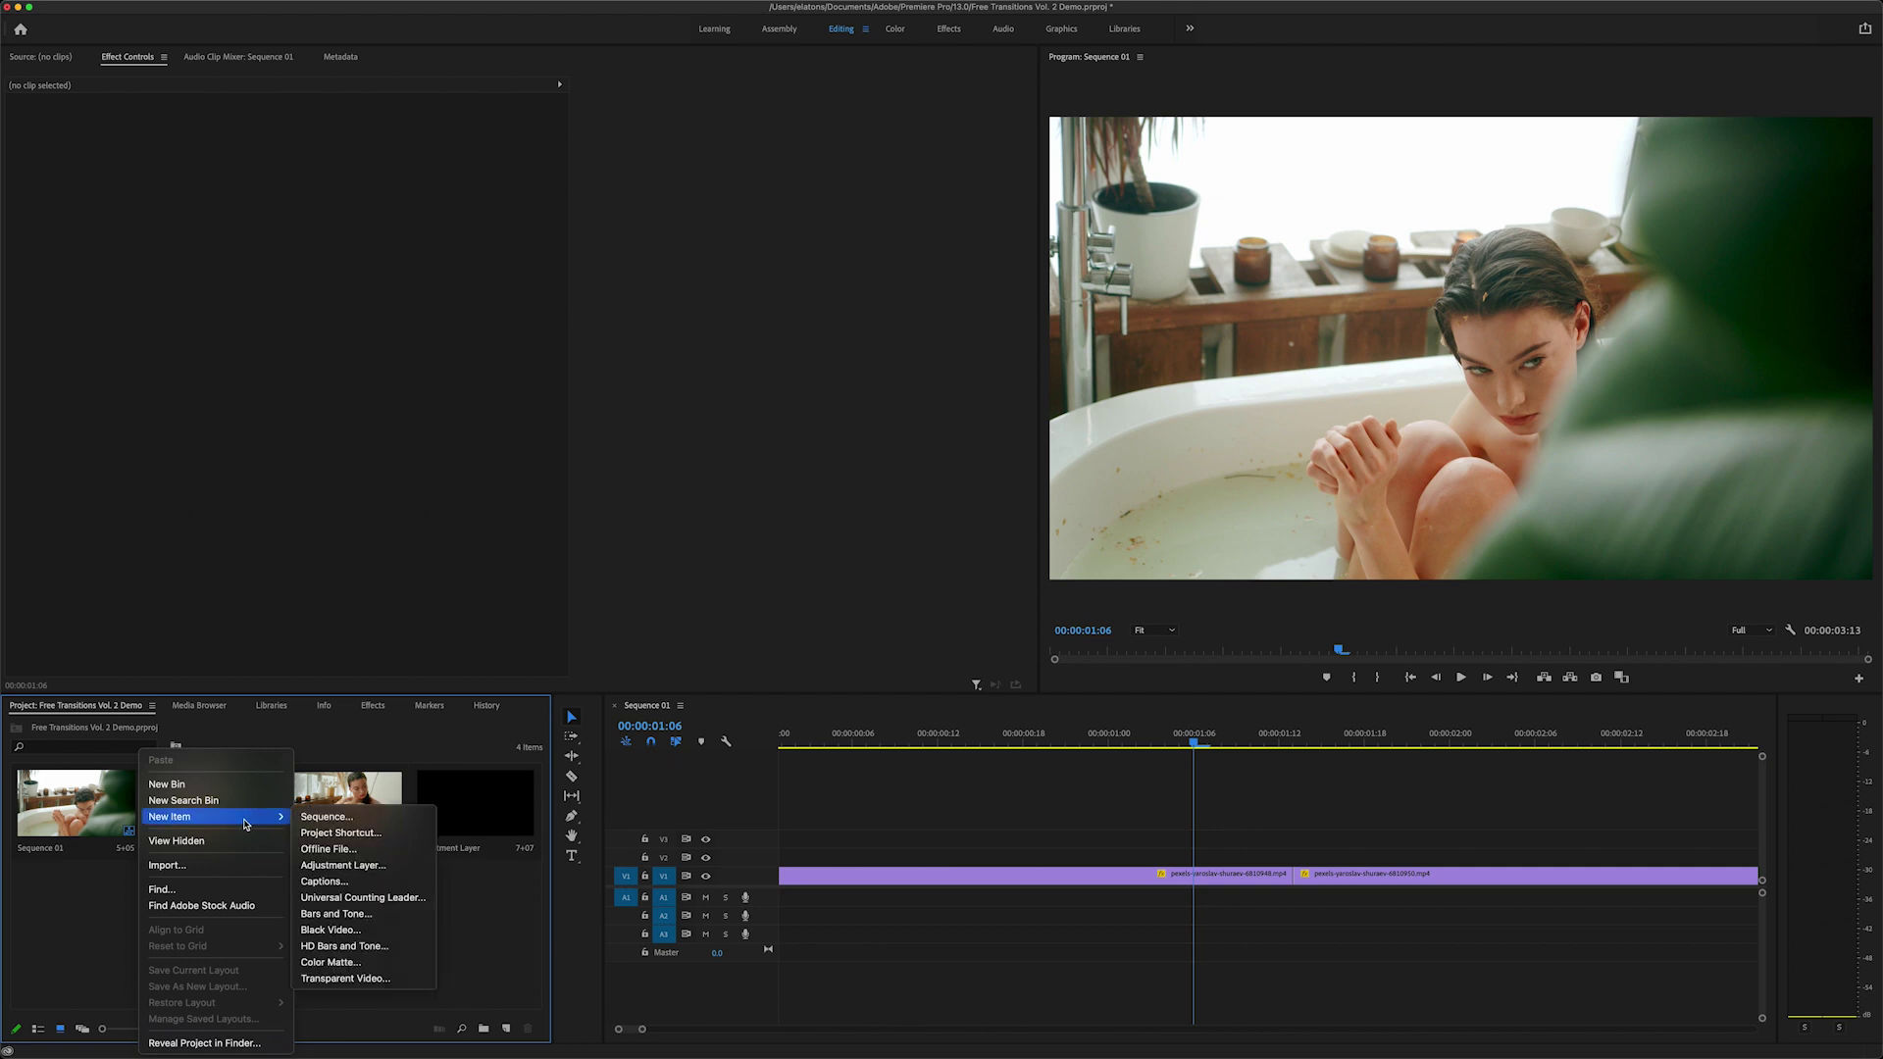
{"action": "left_click", "coordinate": [342, 865]}
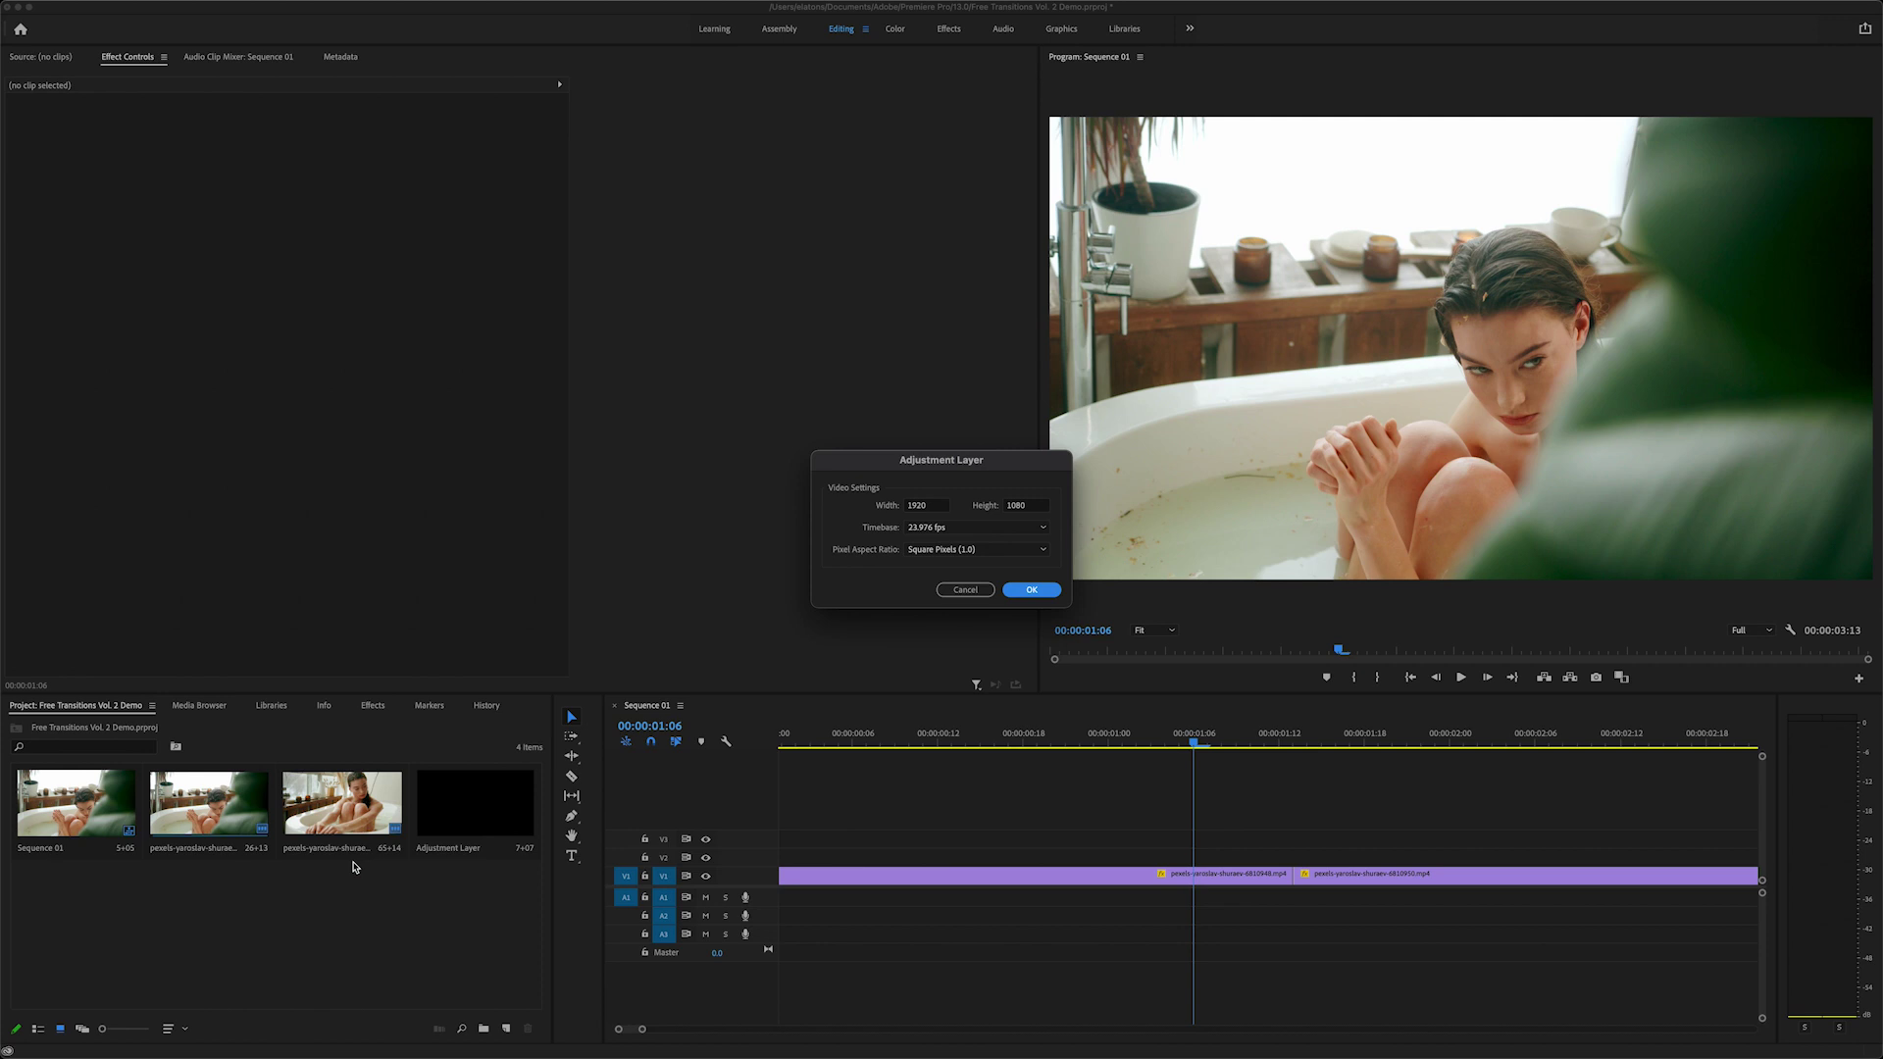
{"action": "left_click", "coordinate": [1032, 589]}
{"action": "left_click_drag", "start_coordinate": [641, 888], "coordinate": [1200, 869]}
{"action": "left_click_drag", "start_coordinate": [643, 1029], "coordinate": [778, 1034]}
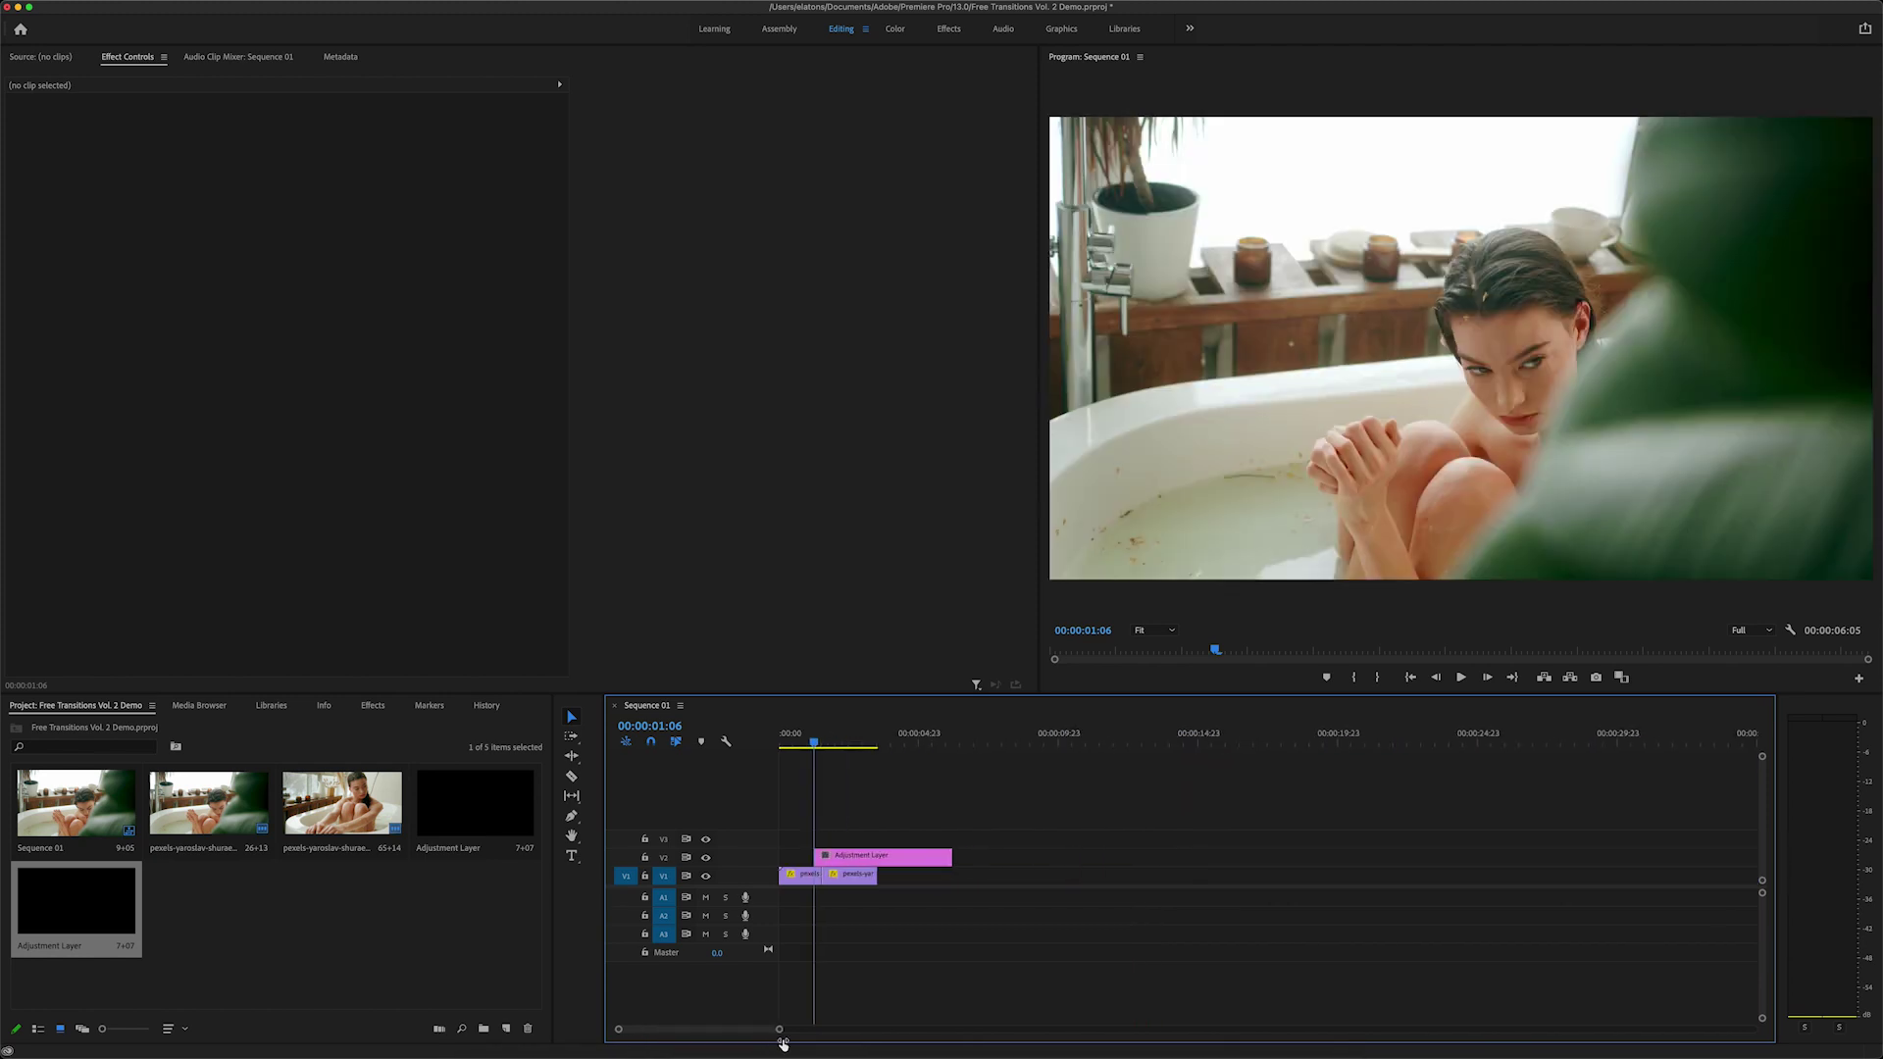
{"action": "left_click", "coordinate": [372, 706]}
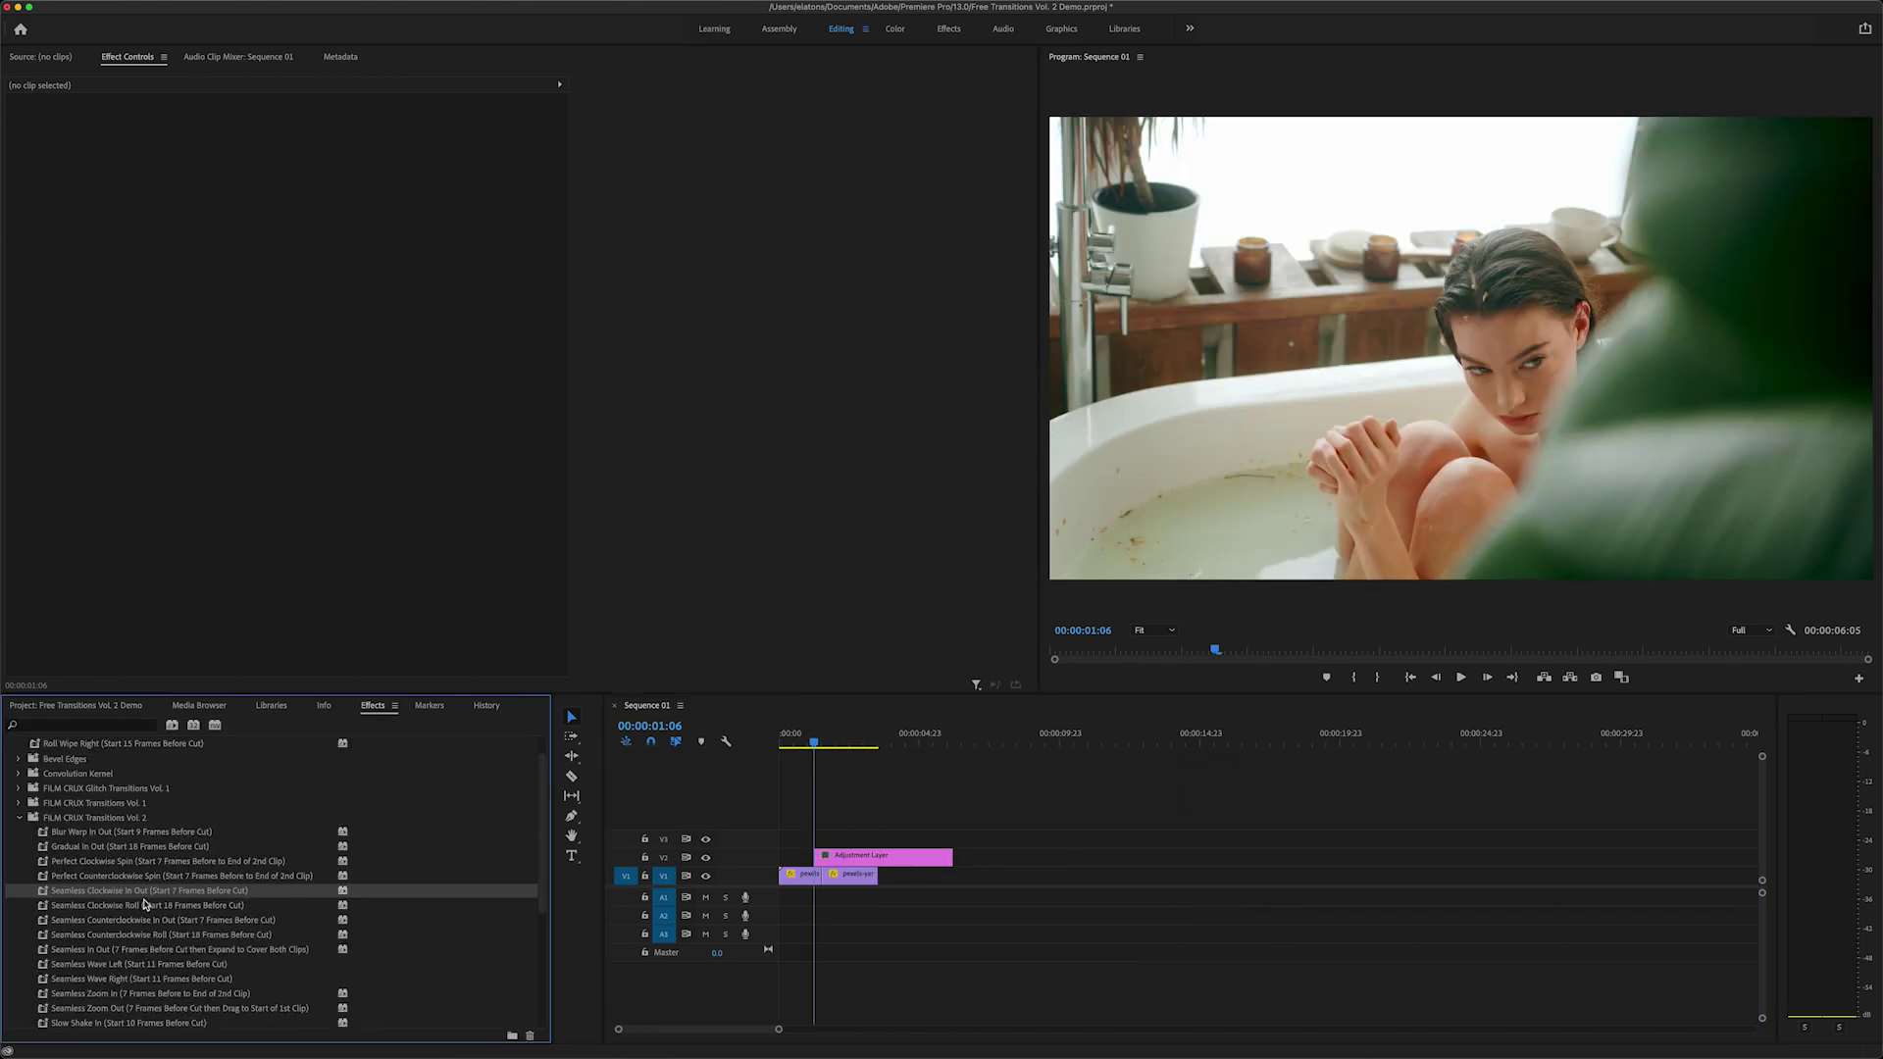
Apply Seamless Clockwise In Out to the adjustment layer and play the sequence from the start.
{"action": "left_click_drag", "start_coordinate": [243, 891], "coordinate": [858, 858]}
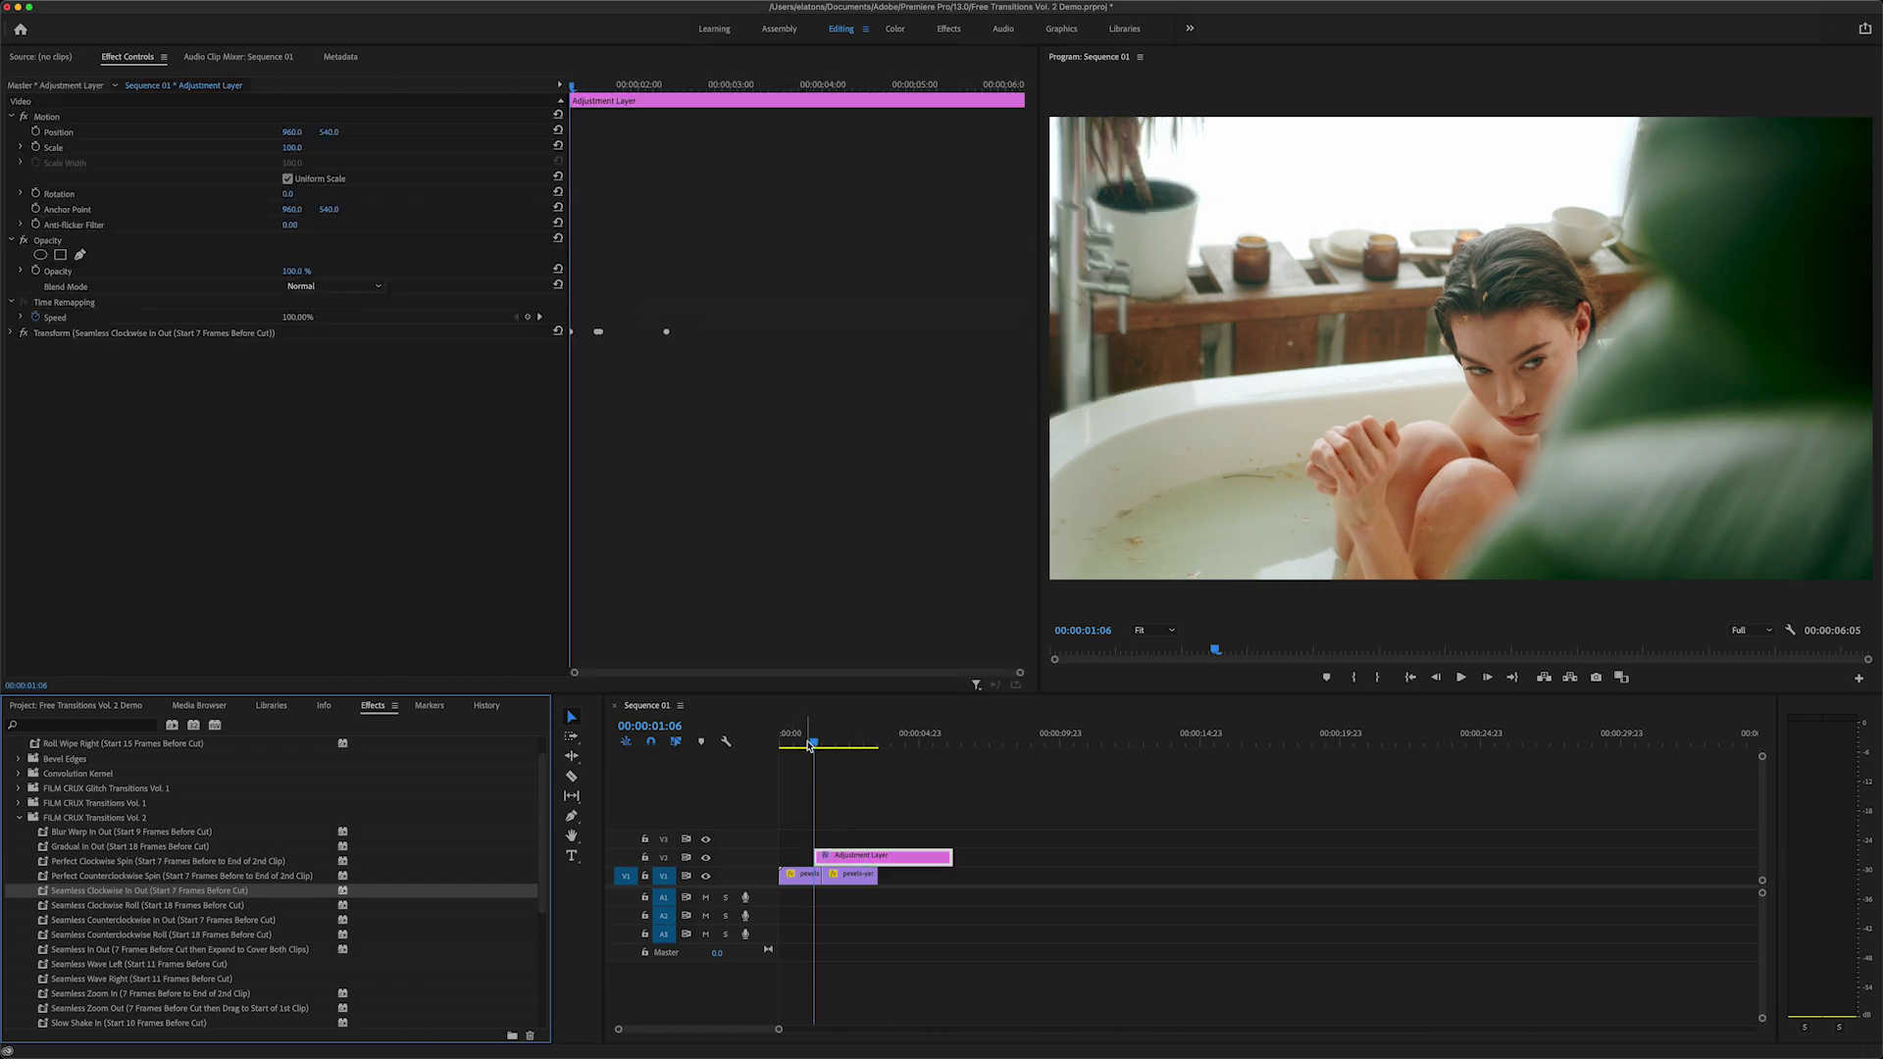
{"action": "left_click_drag", "start_coordinate": [817, 746], "coordinate": [781, 746]}
{"action": "key", "text": "space"}
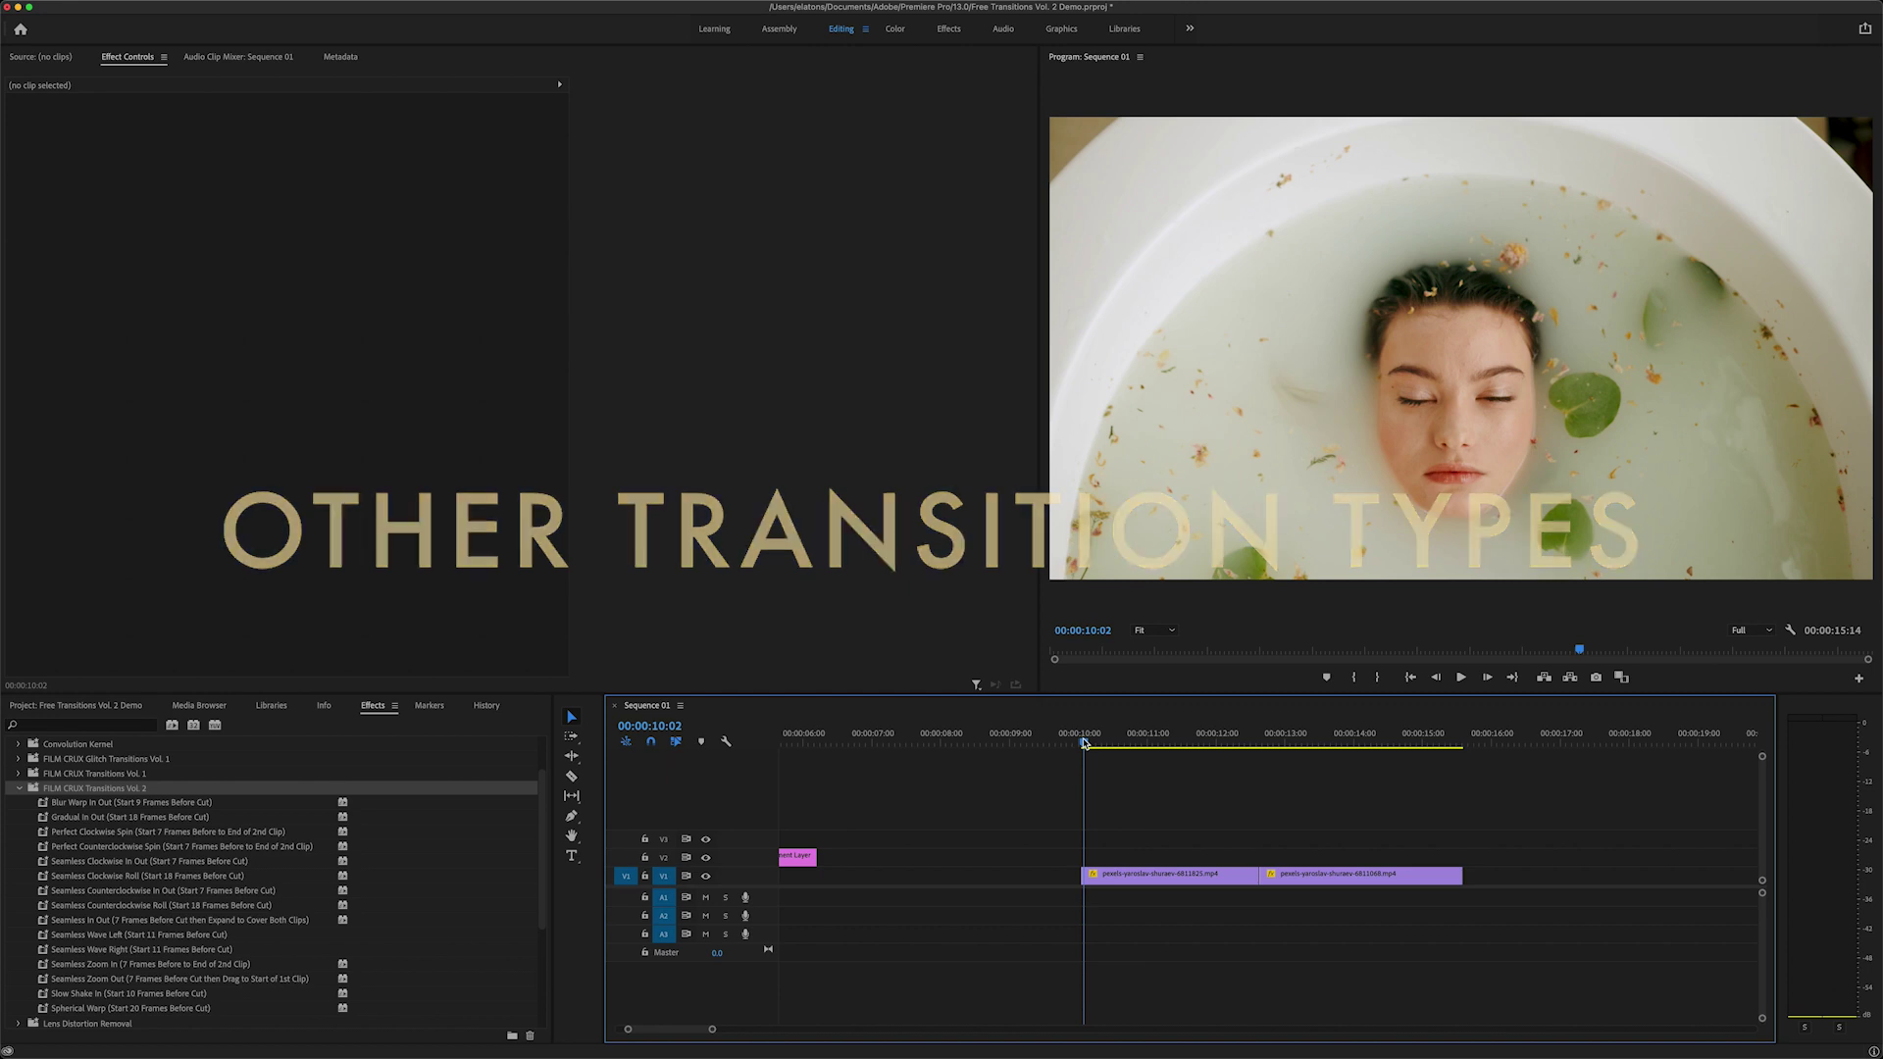
{"action": "key", "text": "space"}
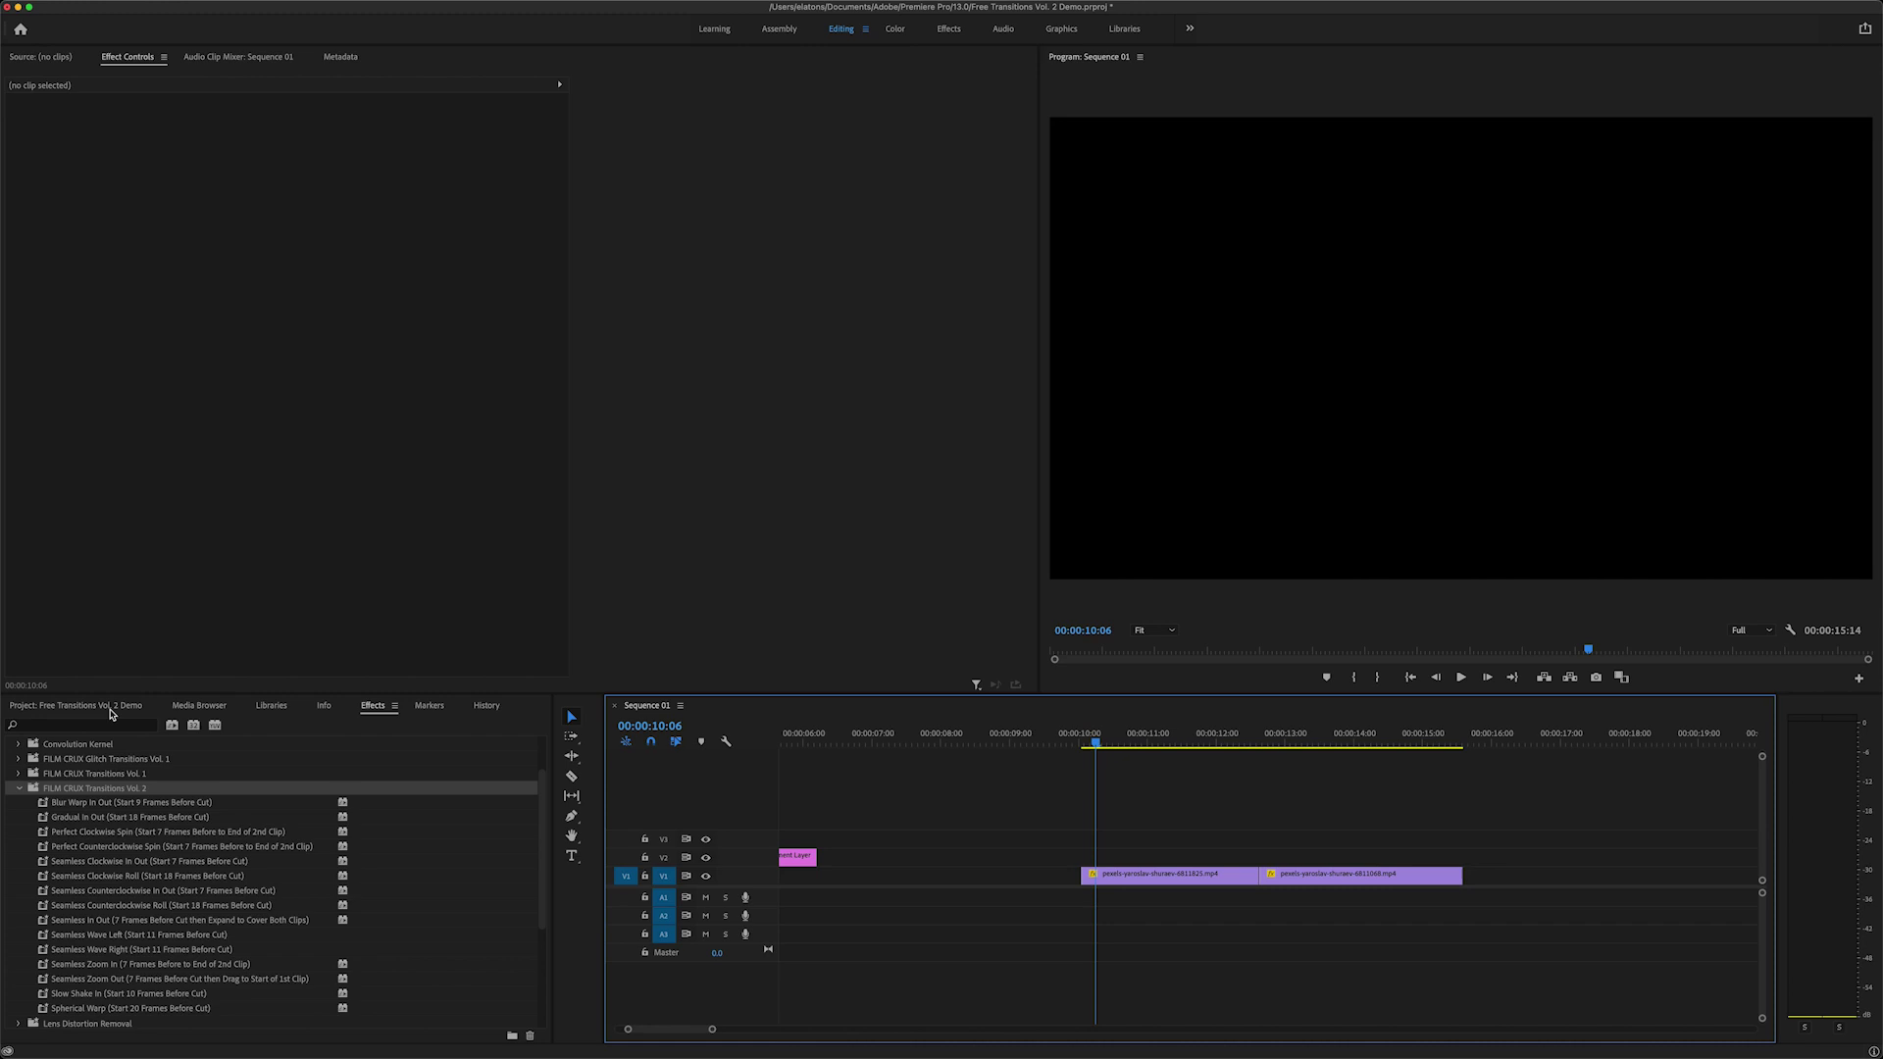
Drag the Adjustment Layer item onto V2 over the bathtub clips' cut near 00:00:10:06.
{"action": "left_click", "coordinate": [111, 706]}
{"action": "left_click_drag", "start_coordinate": [66, 868], "coordinate": [1098, 855]}
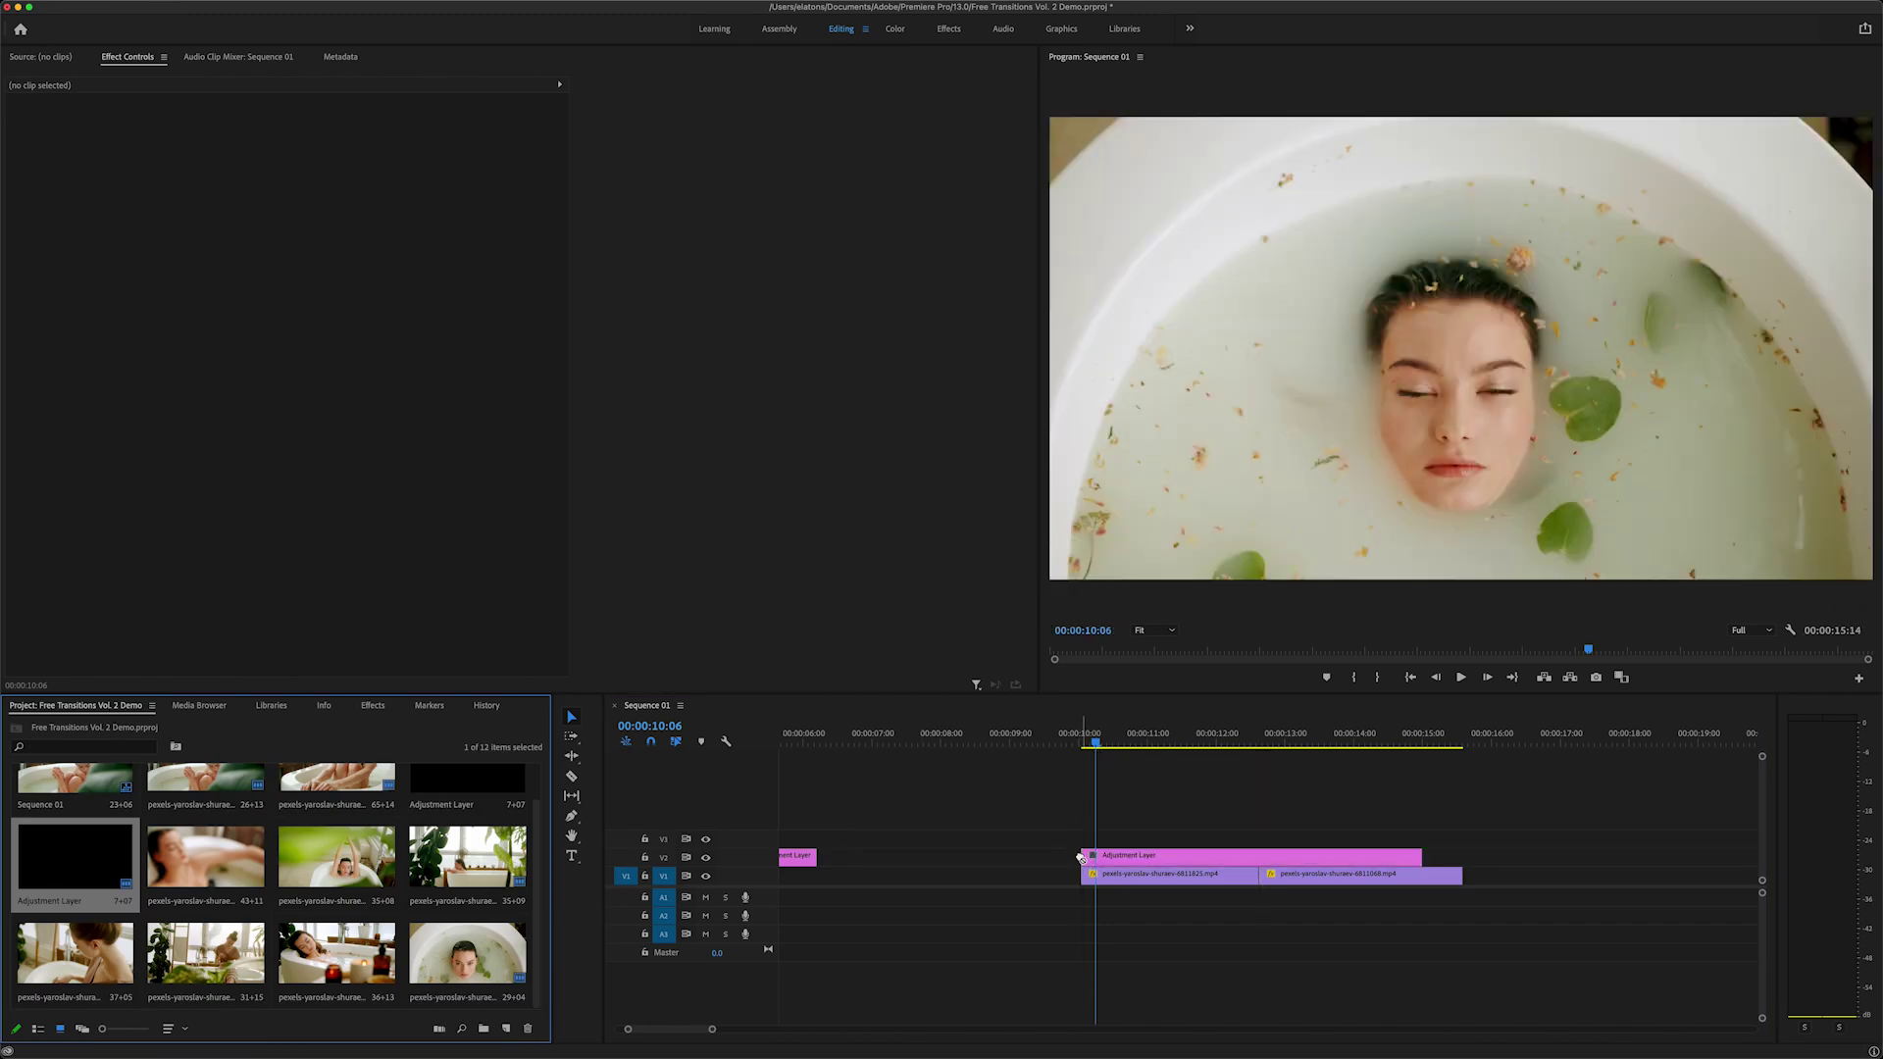
Select the Seamless Zoom Out preset and play the sequence from the playhead.
{"action": "left_click", "coordinate": [374, 706]}
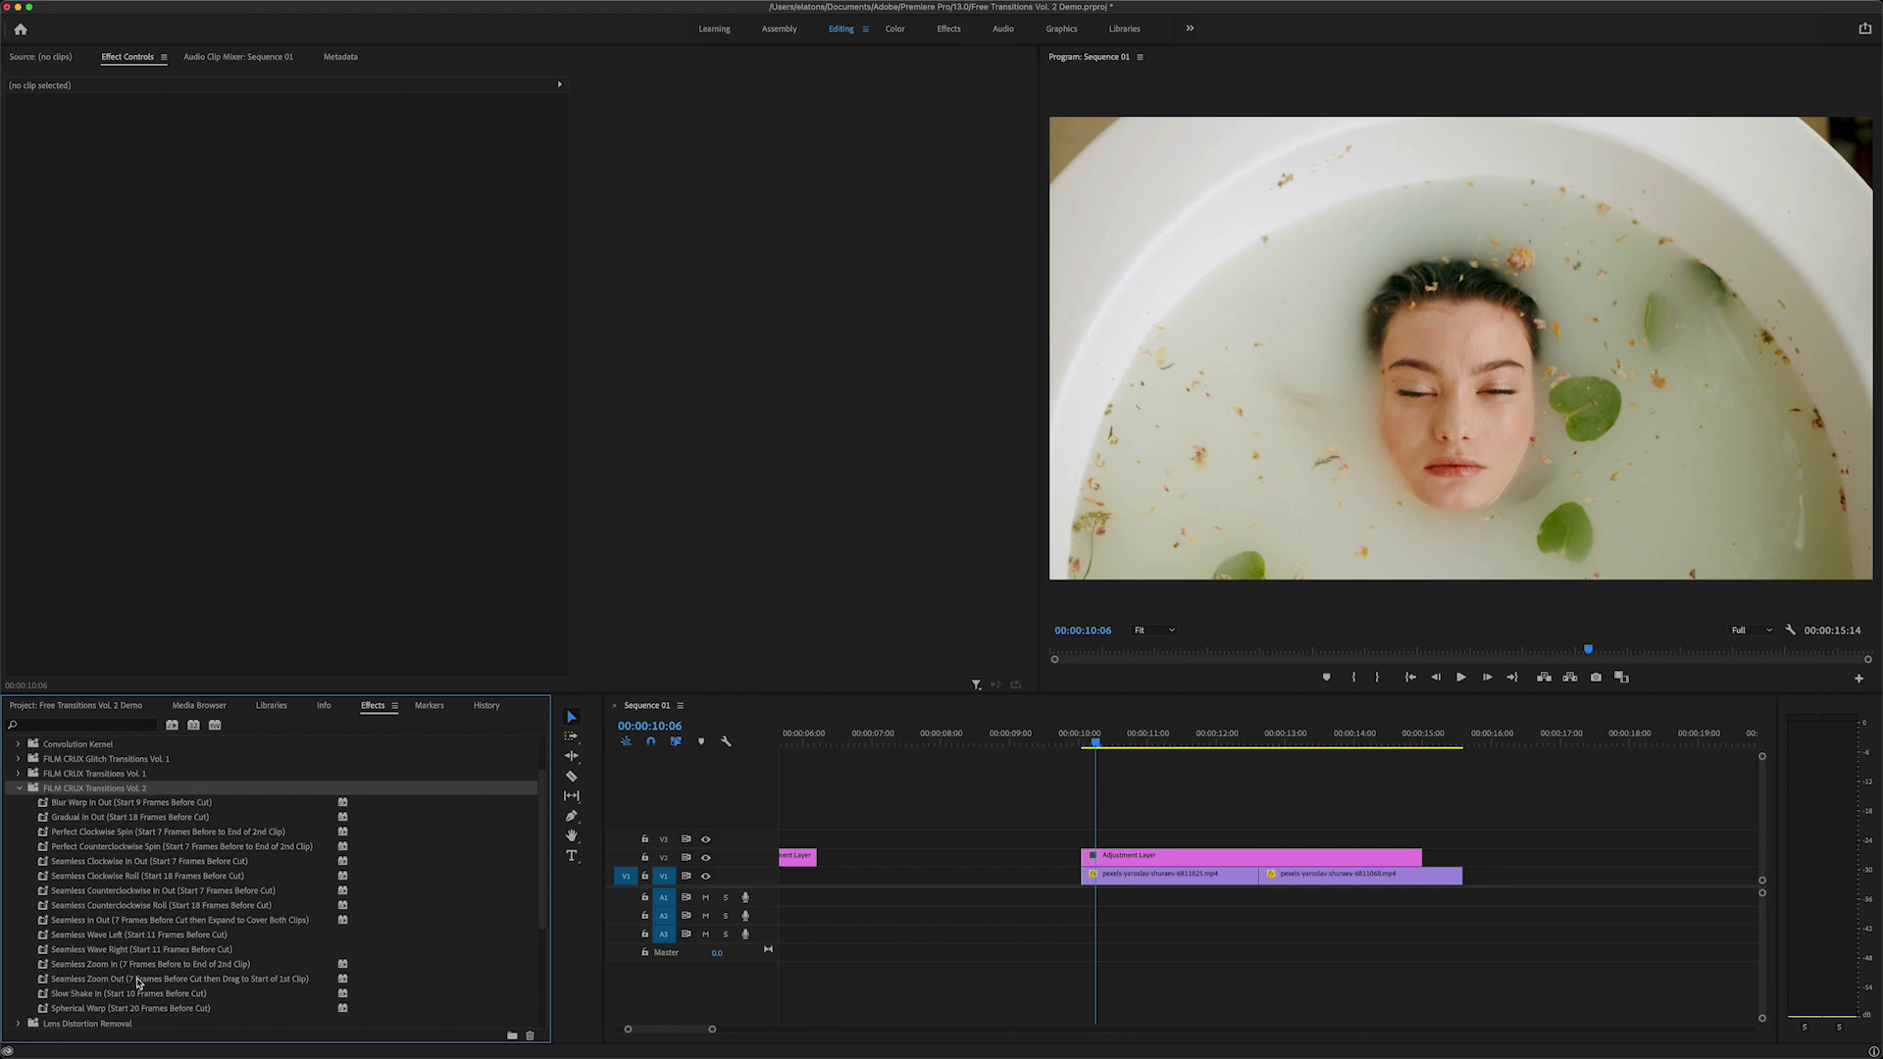
{"action": "left_click", "coordinate": [140, 981]}
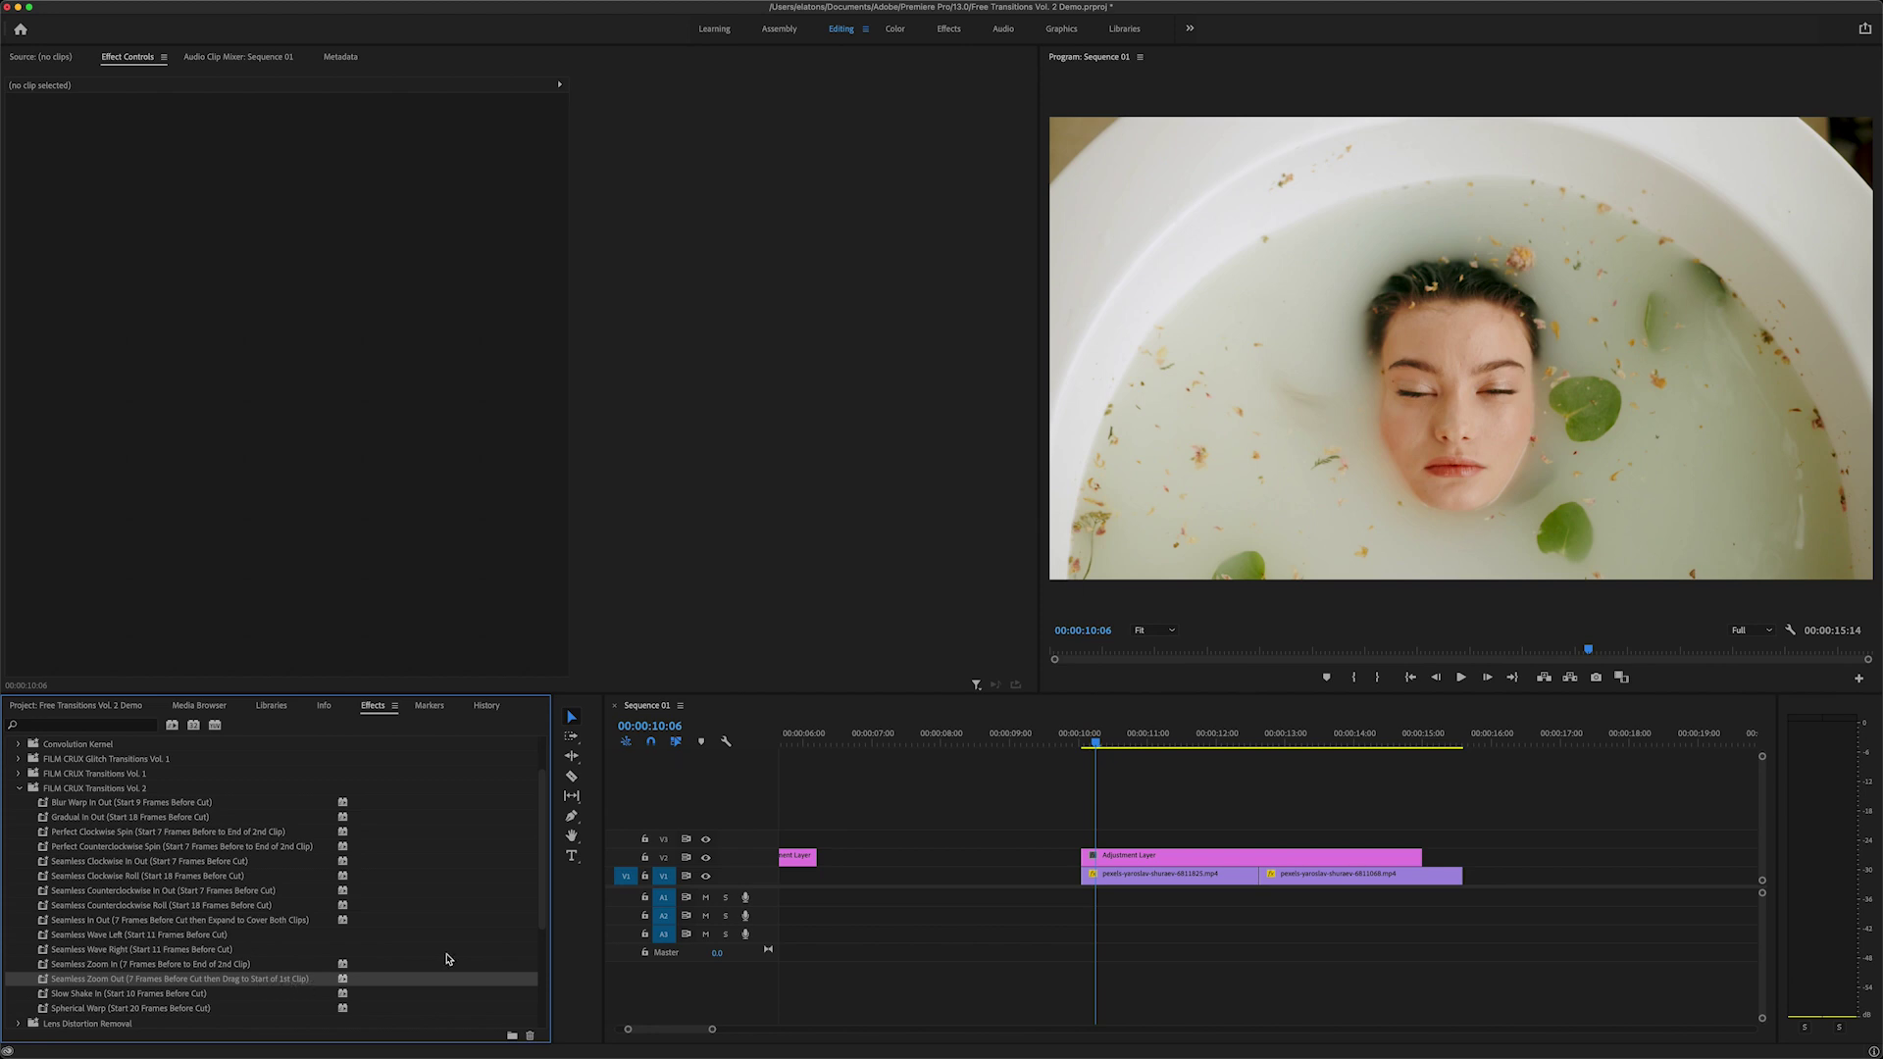
{"action": "left_click", "coordinate": [1098, 1035]}
{"action": "key", "text": "space"}
Zoom the timeline in and set the playhead seven frames before the first cut, 00:00:12:08.
{"action": "left_click_drag", "start_coordinate": [713, 1029], "coordinate": [682, 1029]}
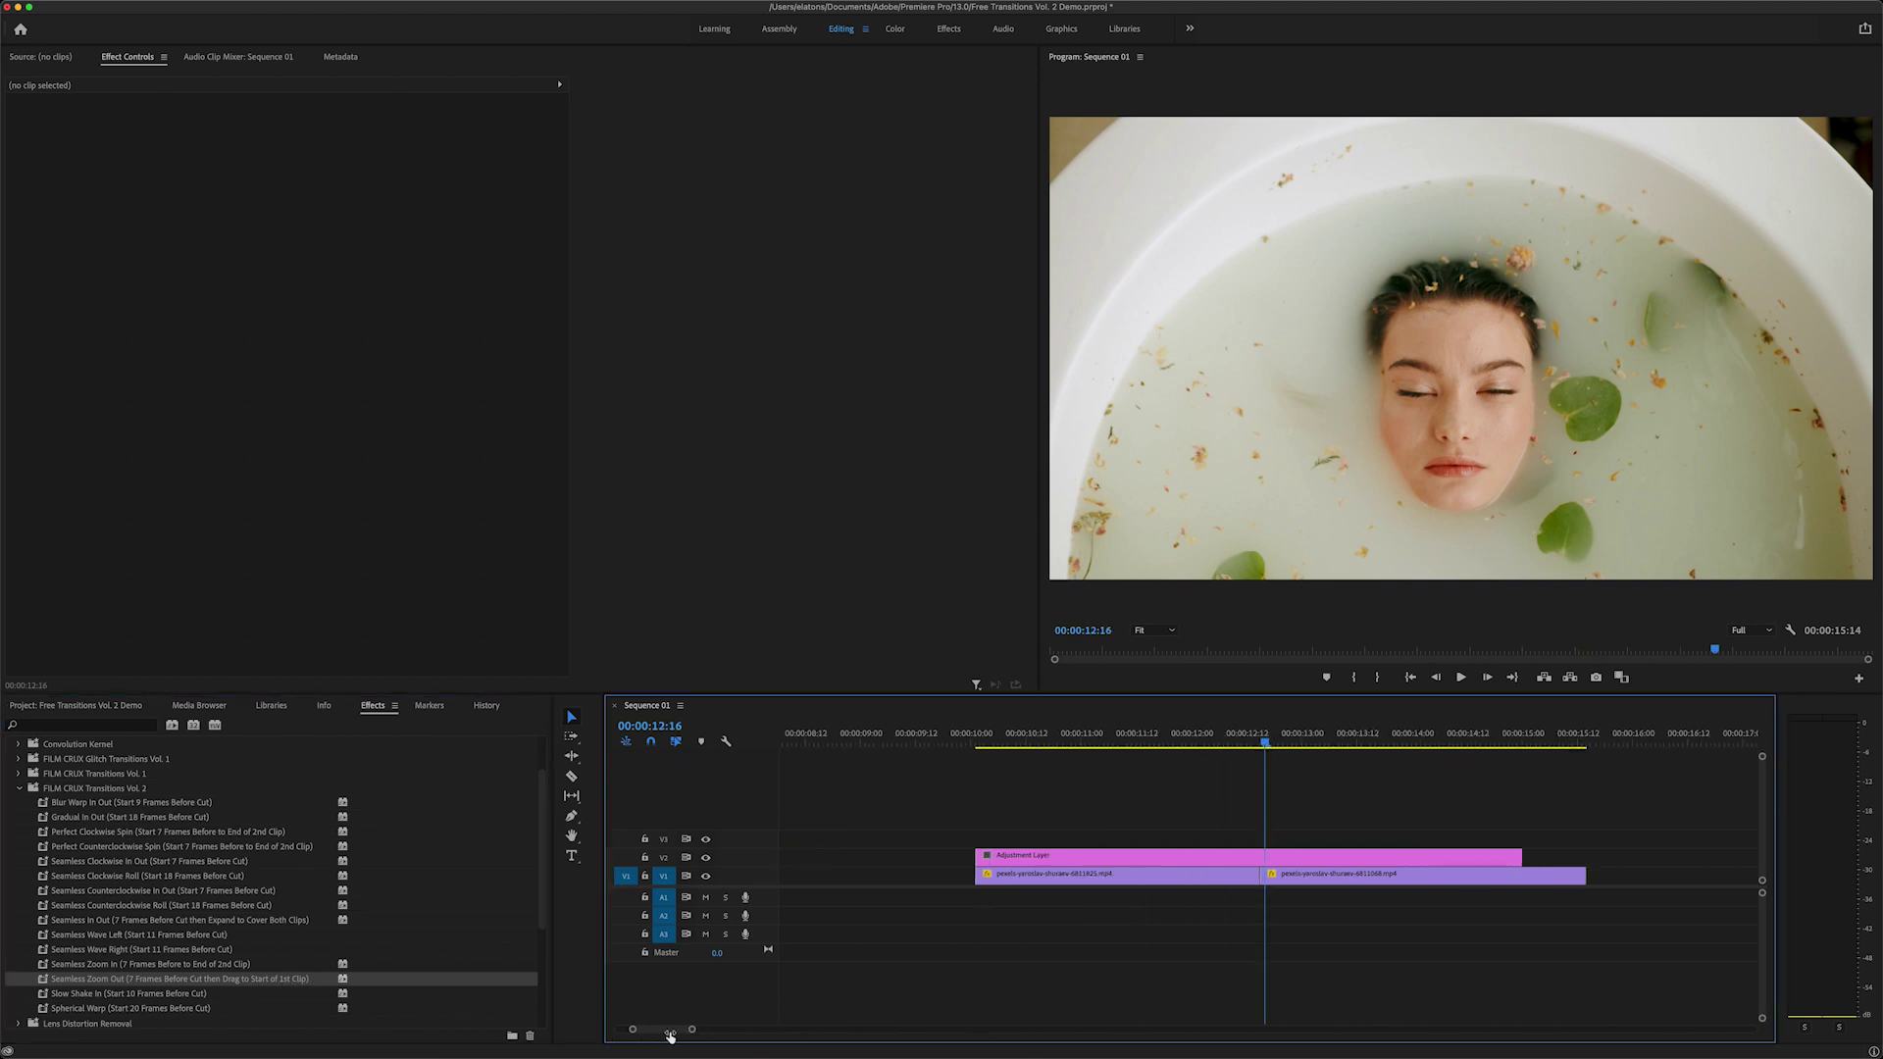
{"action": "left_click", "coordinate": [1260, 742]}
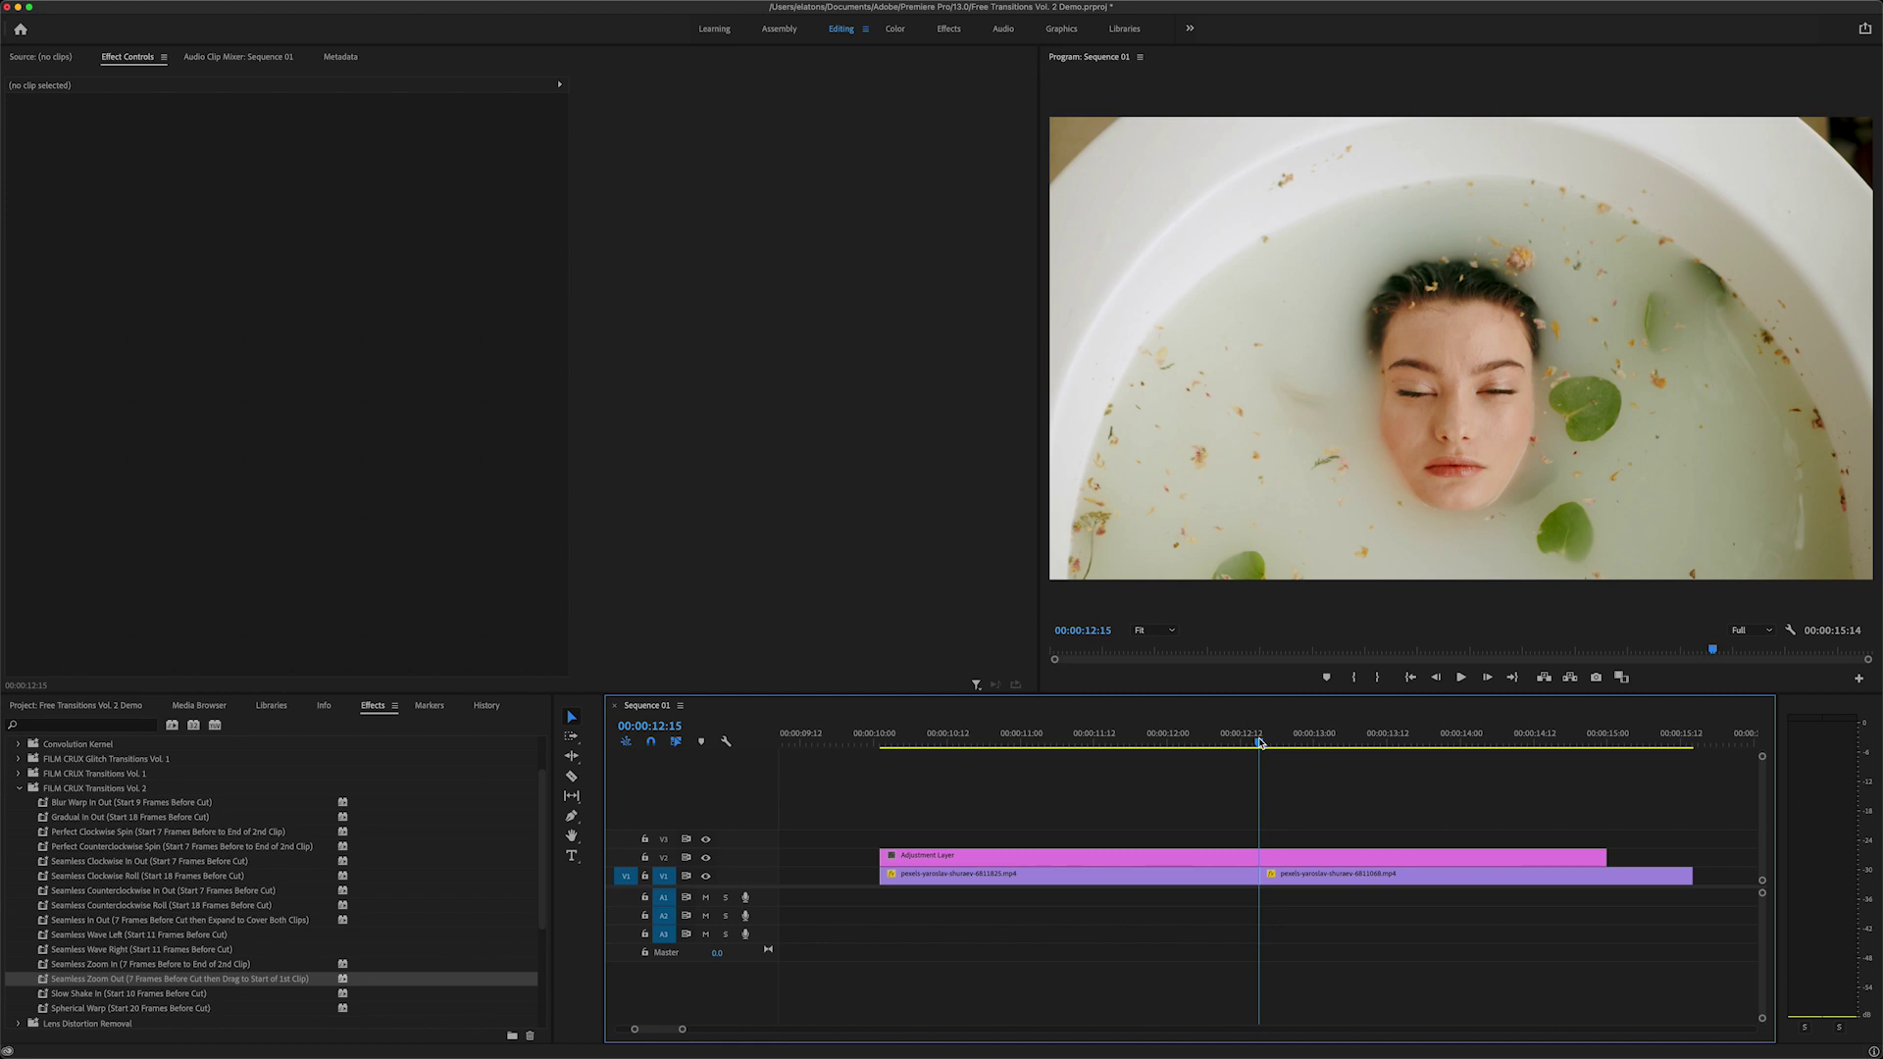
{"action": "key", "text": "Left"}
{"action": "key", "text": "Left"}
{"action": "key", "text": "Left"}
{"action": "key", "text": "Left"}
{"action": "key", "text": "Left"}
{"action": "key", "text": "Left"}
{"action": "key", "text": "Left"}
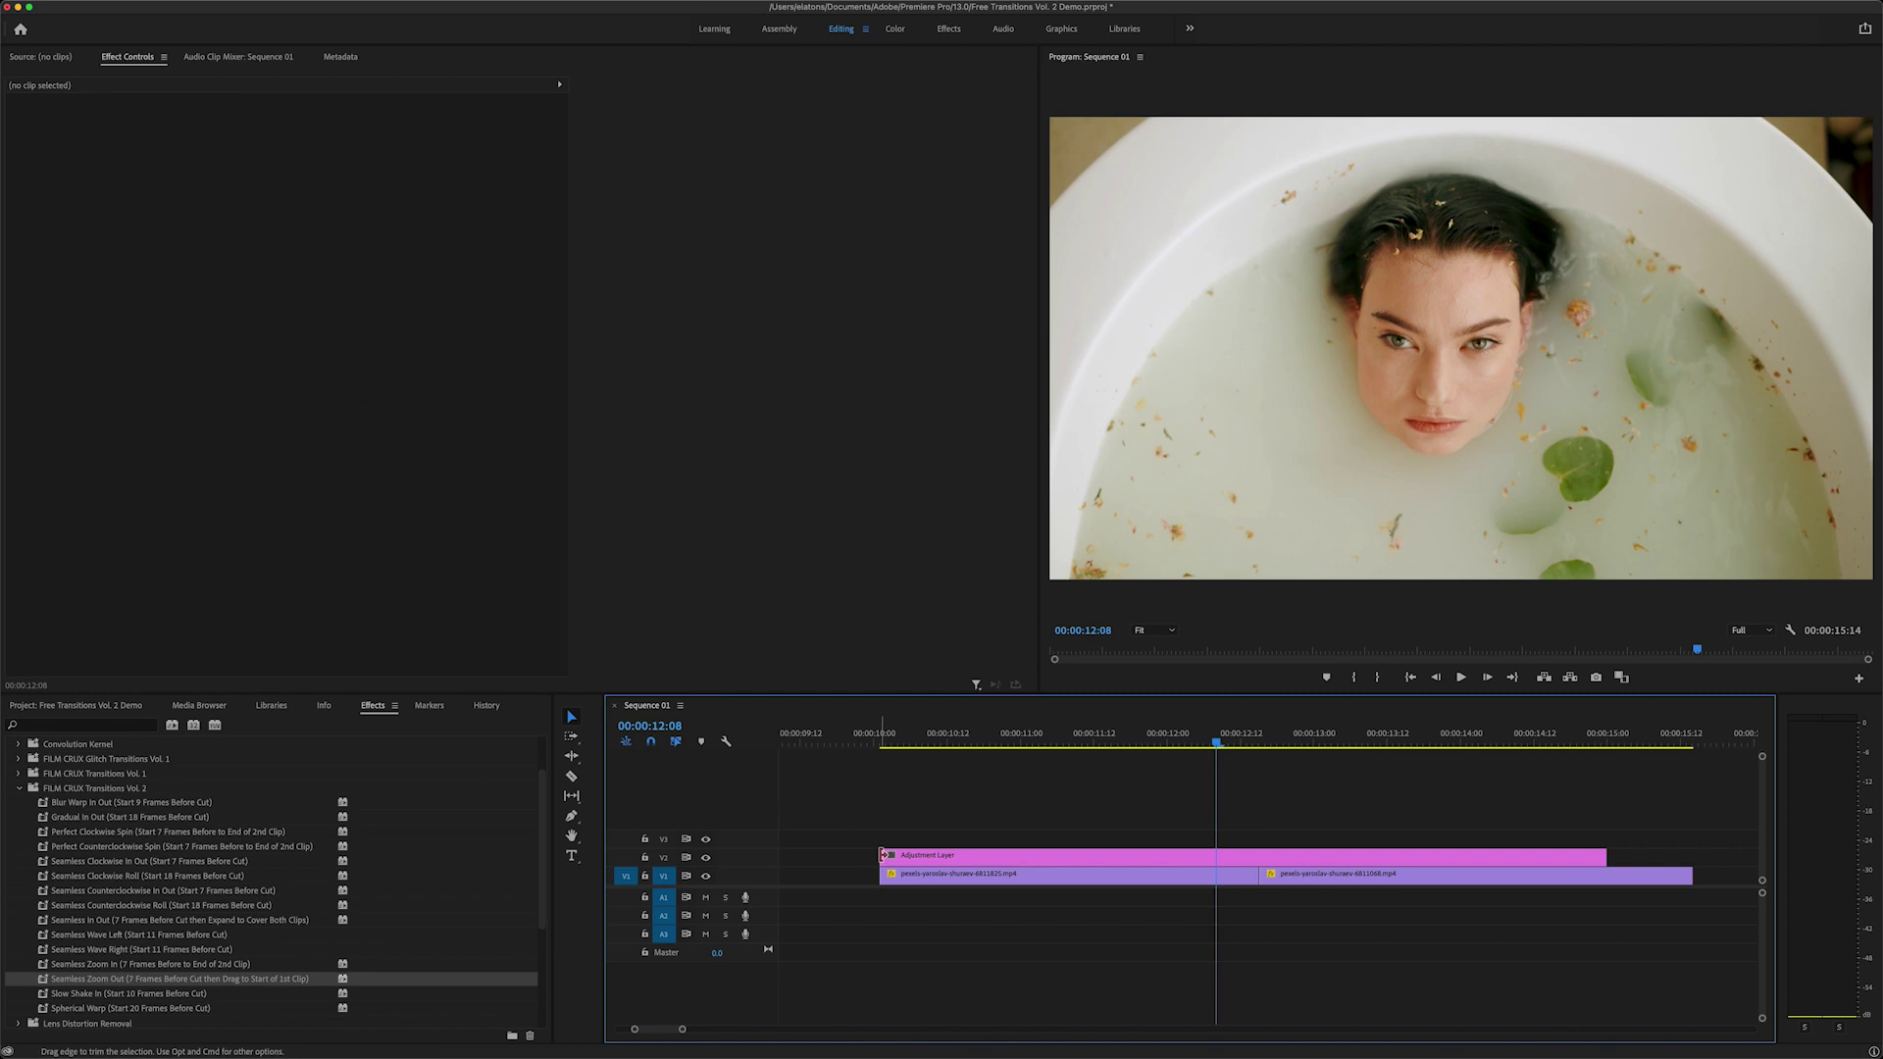
Trim the adjustment layer to the playhead, apply Seamless Zoom Out, extend it to the clip start, and preview.
{"action": "left_click_drag", "start_coordinate": [881, 855], "coordinate": [1216, 856]}
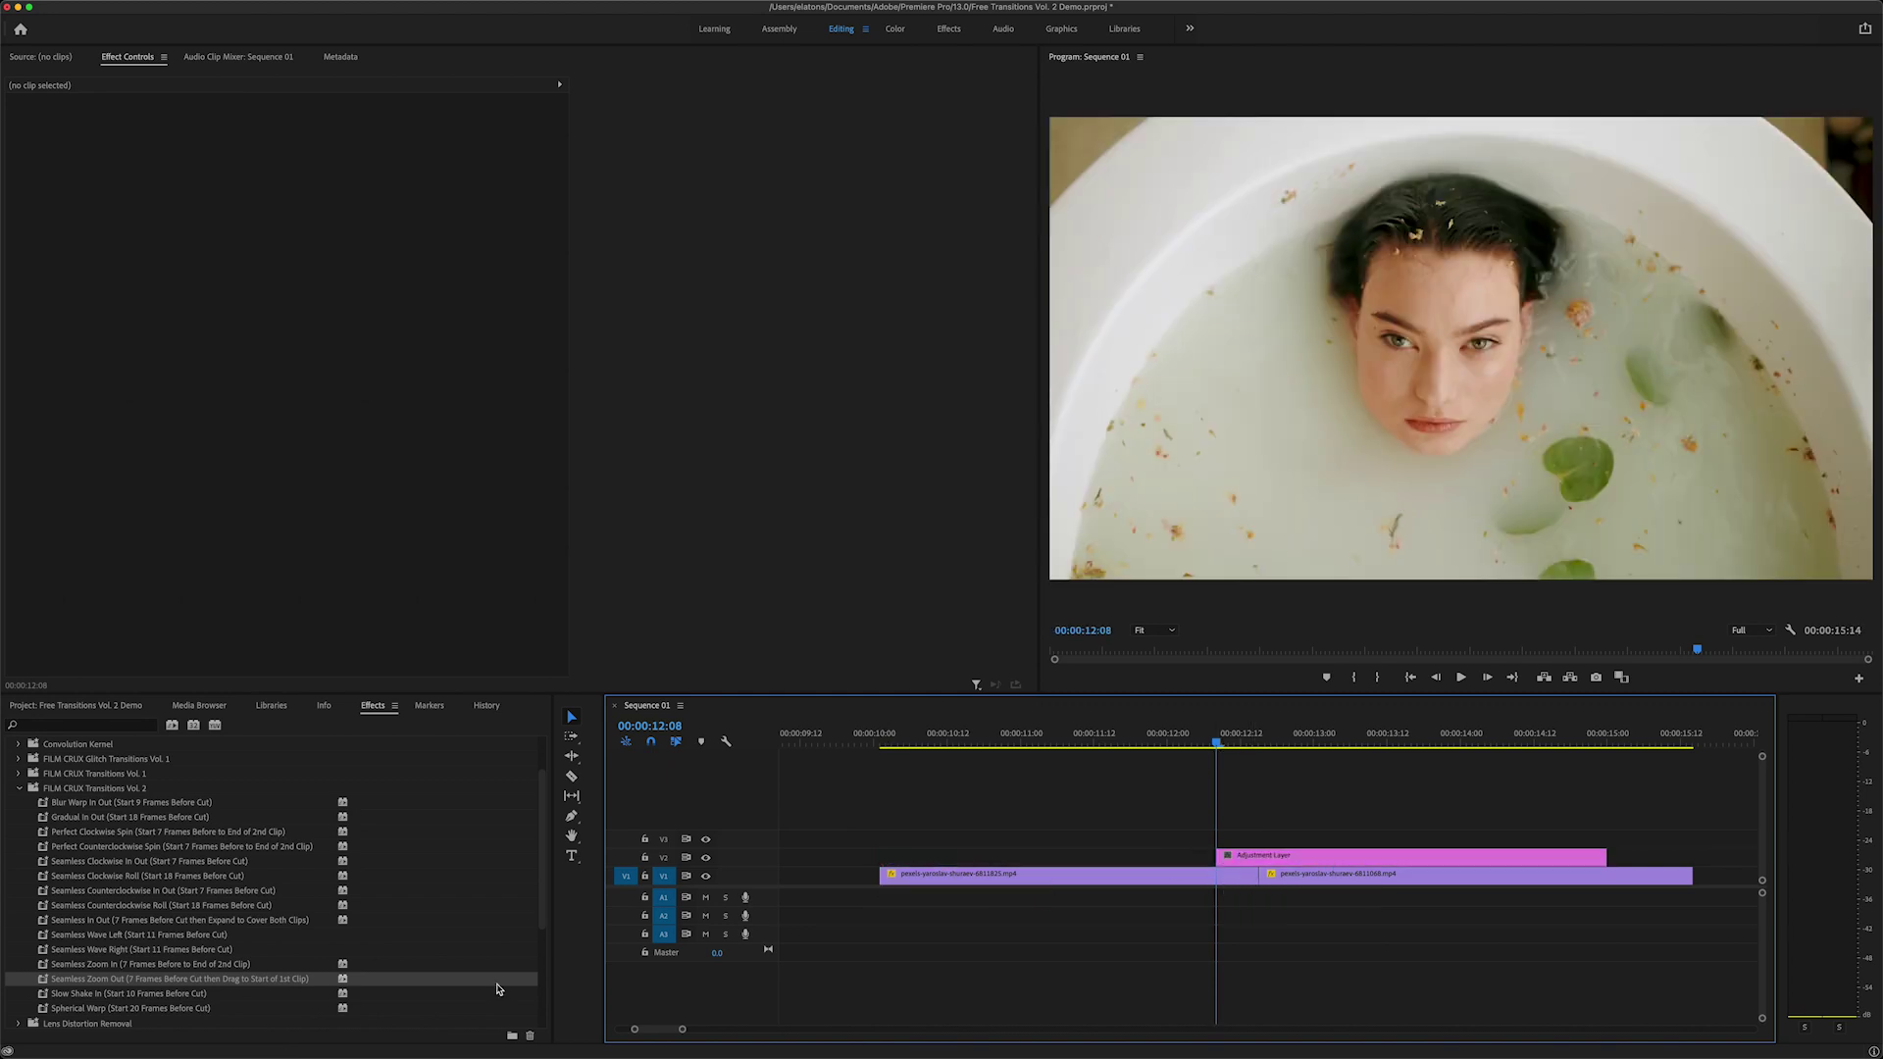
{"action": "left_click_drag", "start_coordinate": [162, 979], "coordinate": [1238, 859]}
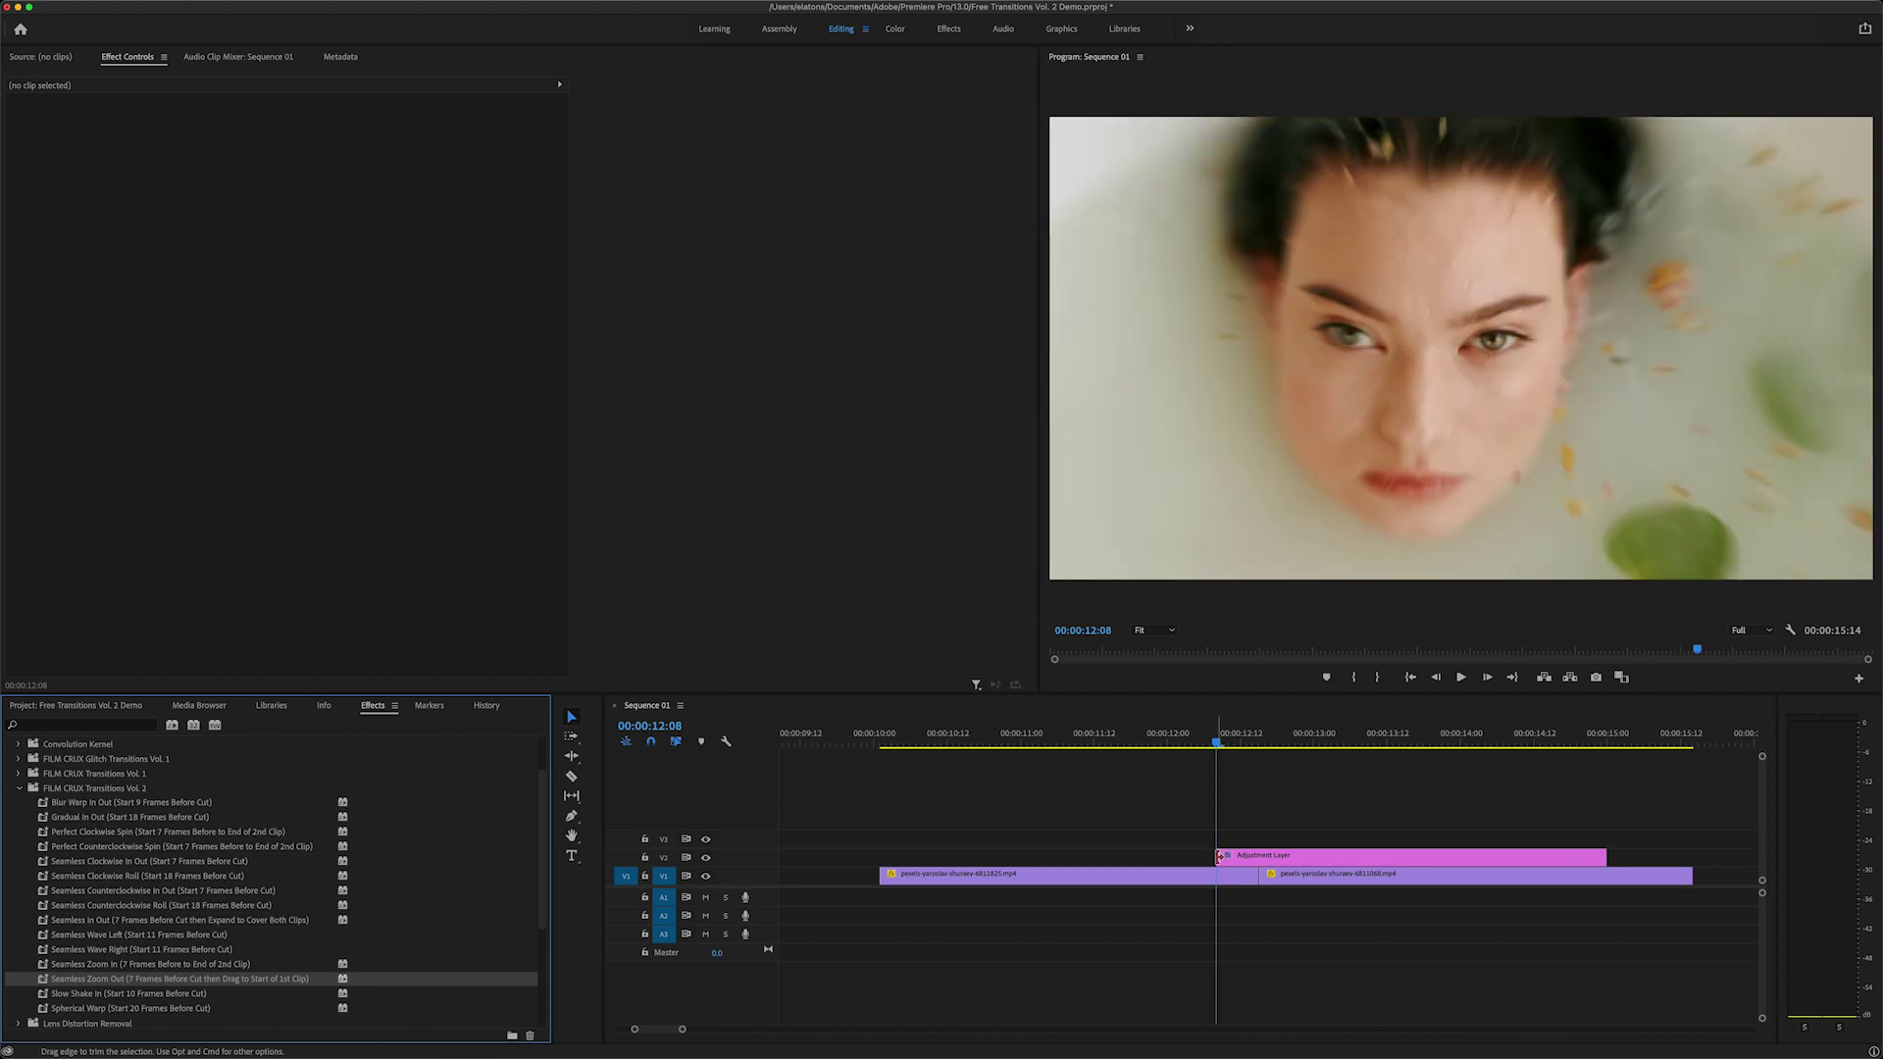
{"action": "left_click_drag", "start_coordinate": [1212, 856], "coordinate": [880, 864]}
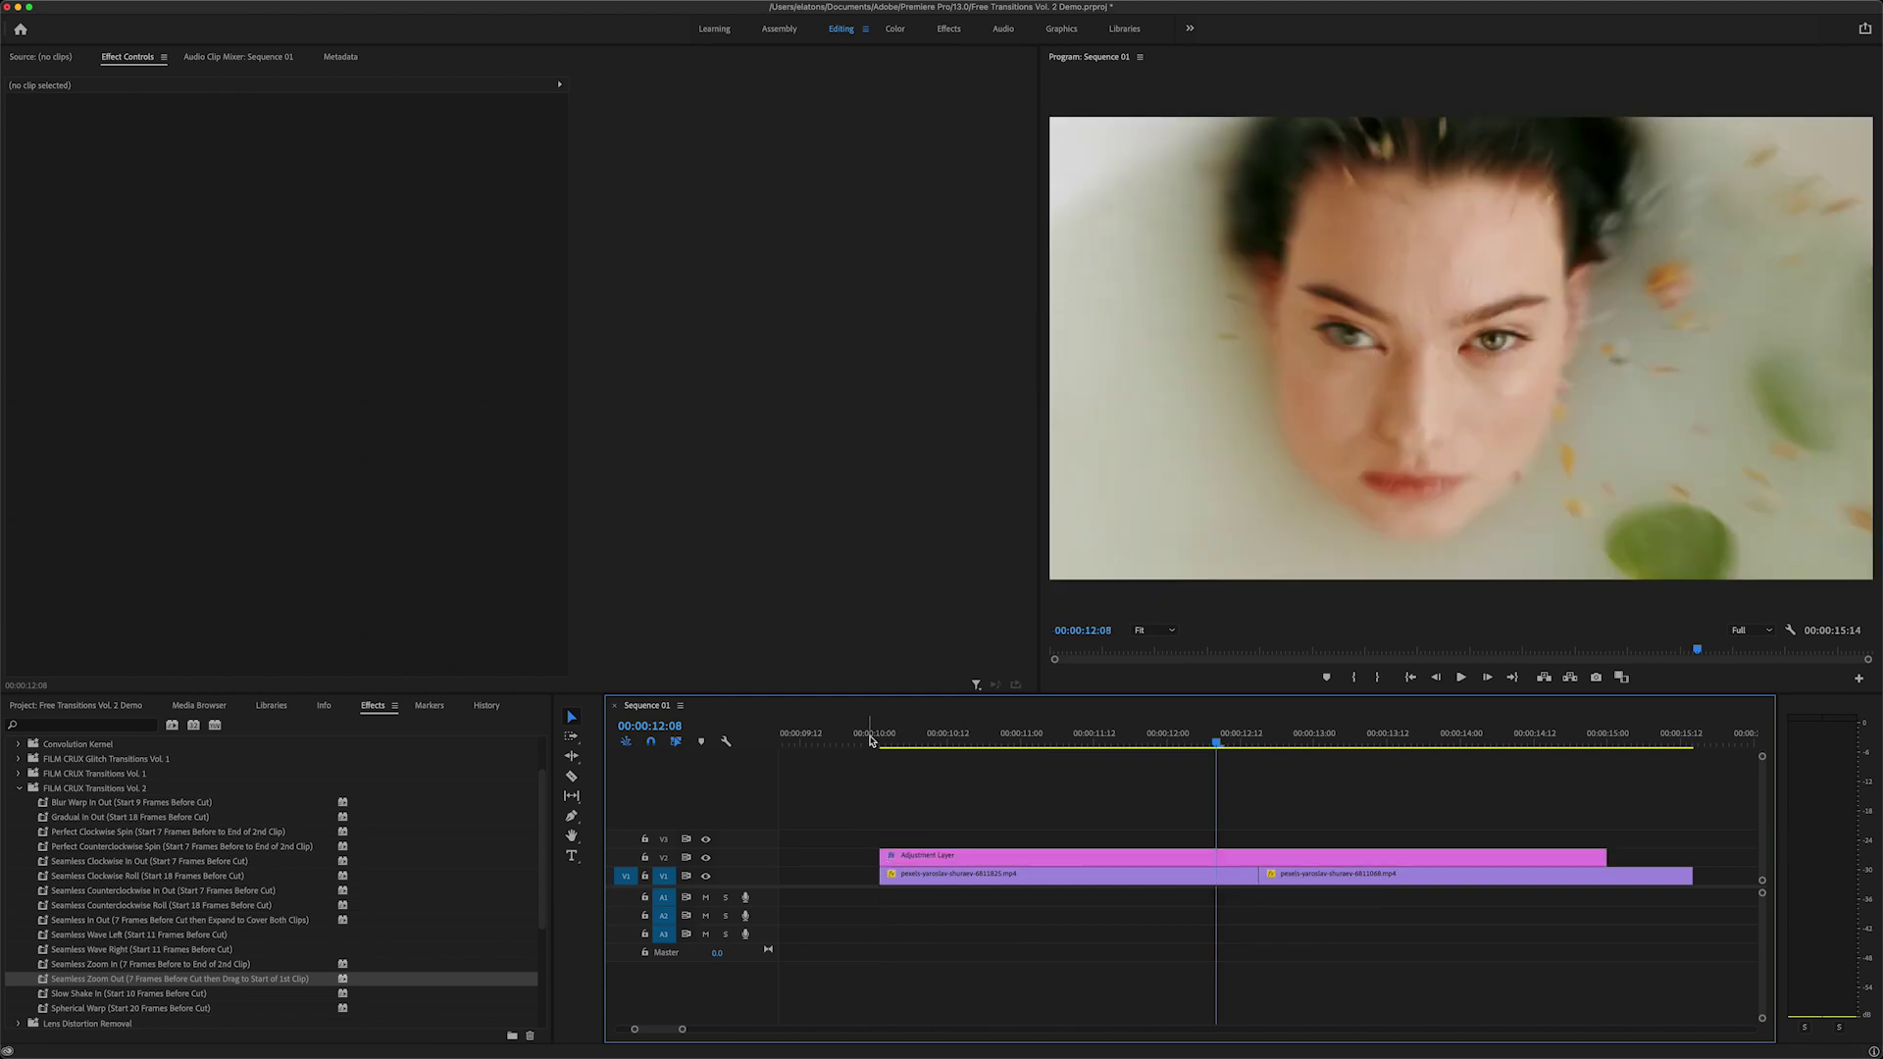
{"action": "left_click", "coordinate": [873, 739]}
{"action": "key", "text": "space"}
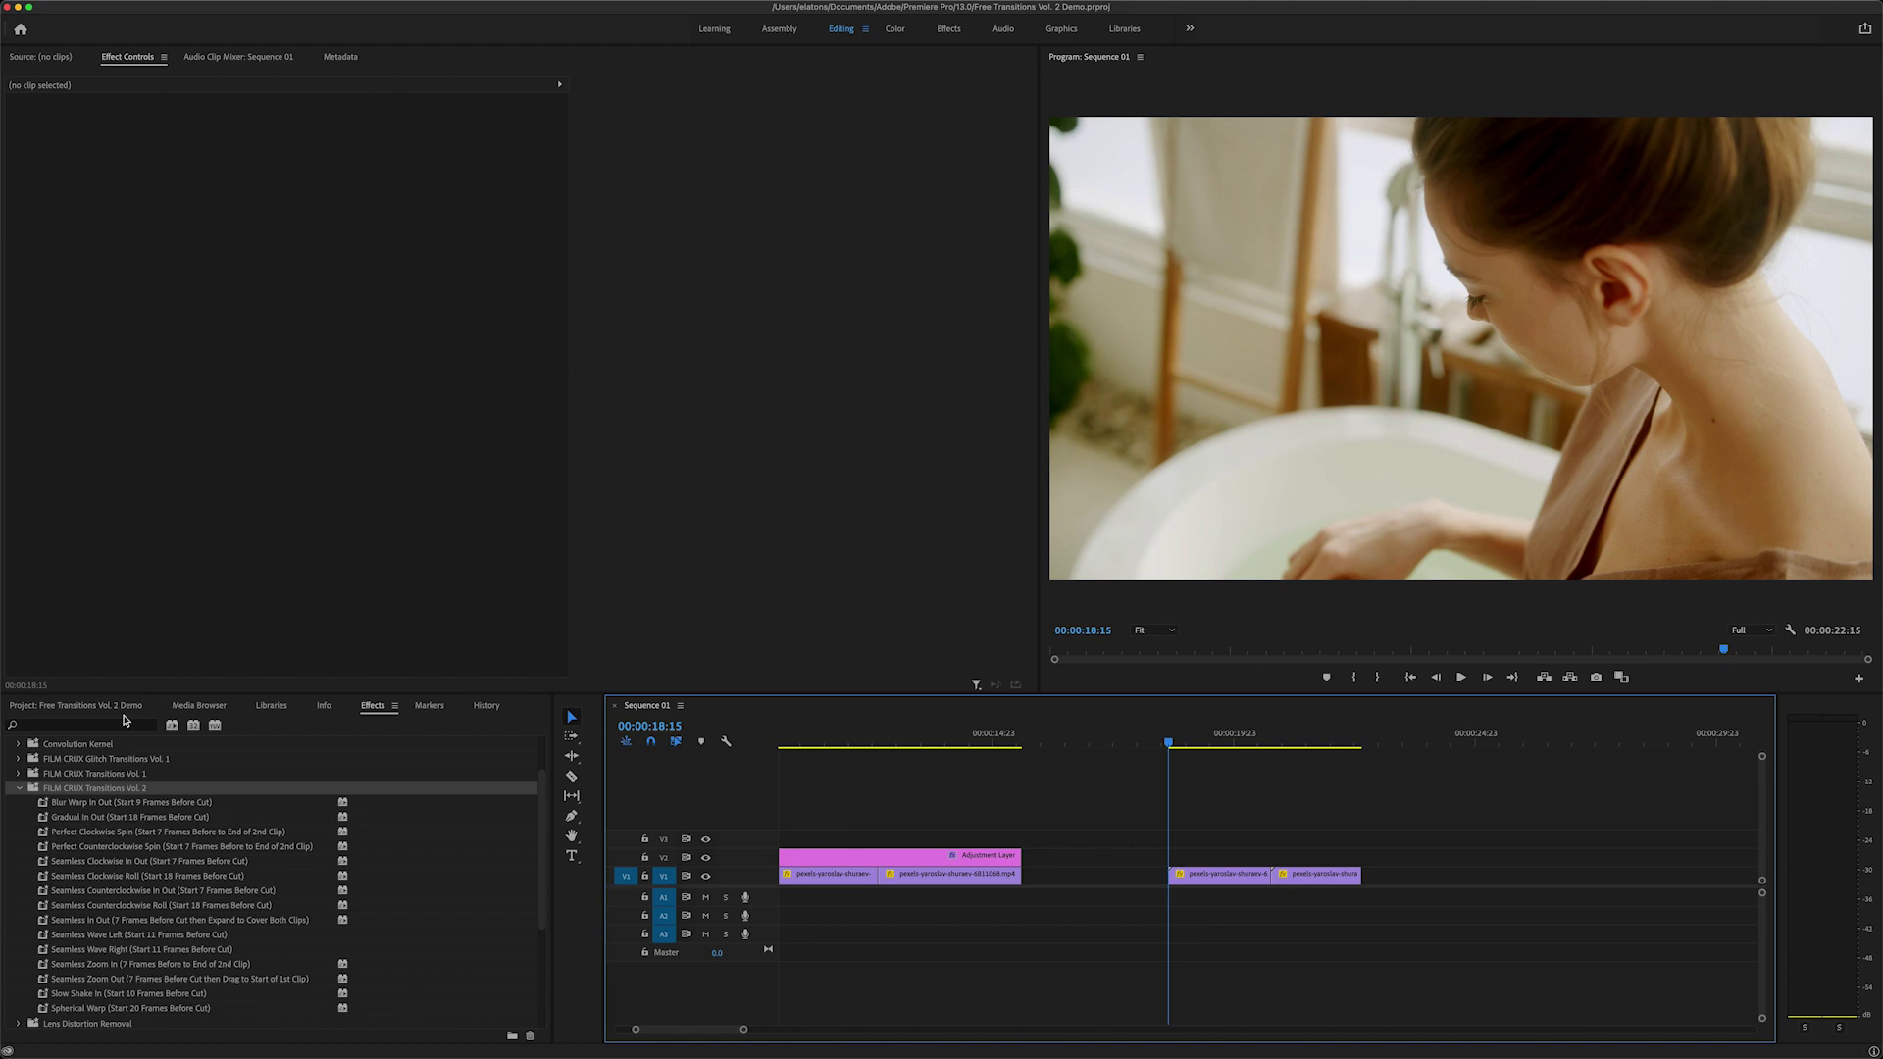
Create another adjustment layer and place it on V2 at 00:00:18:15 above the second clip pair.
{"action": "left_click", "coordinate": [120, 706]}
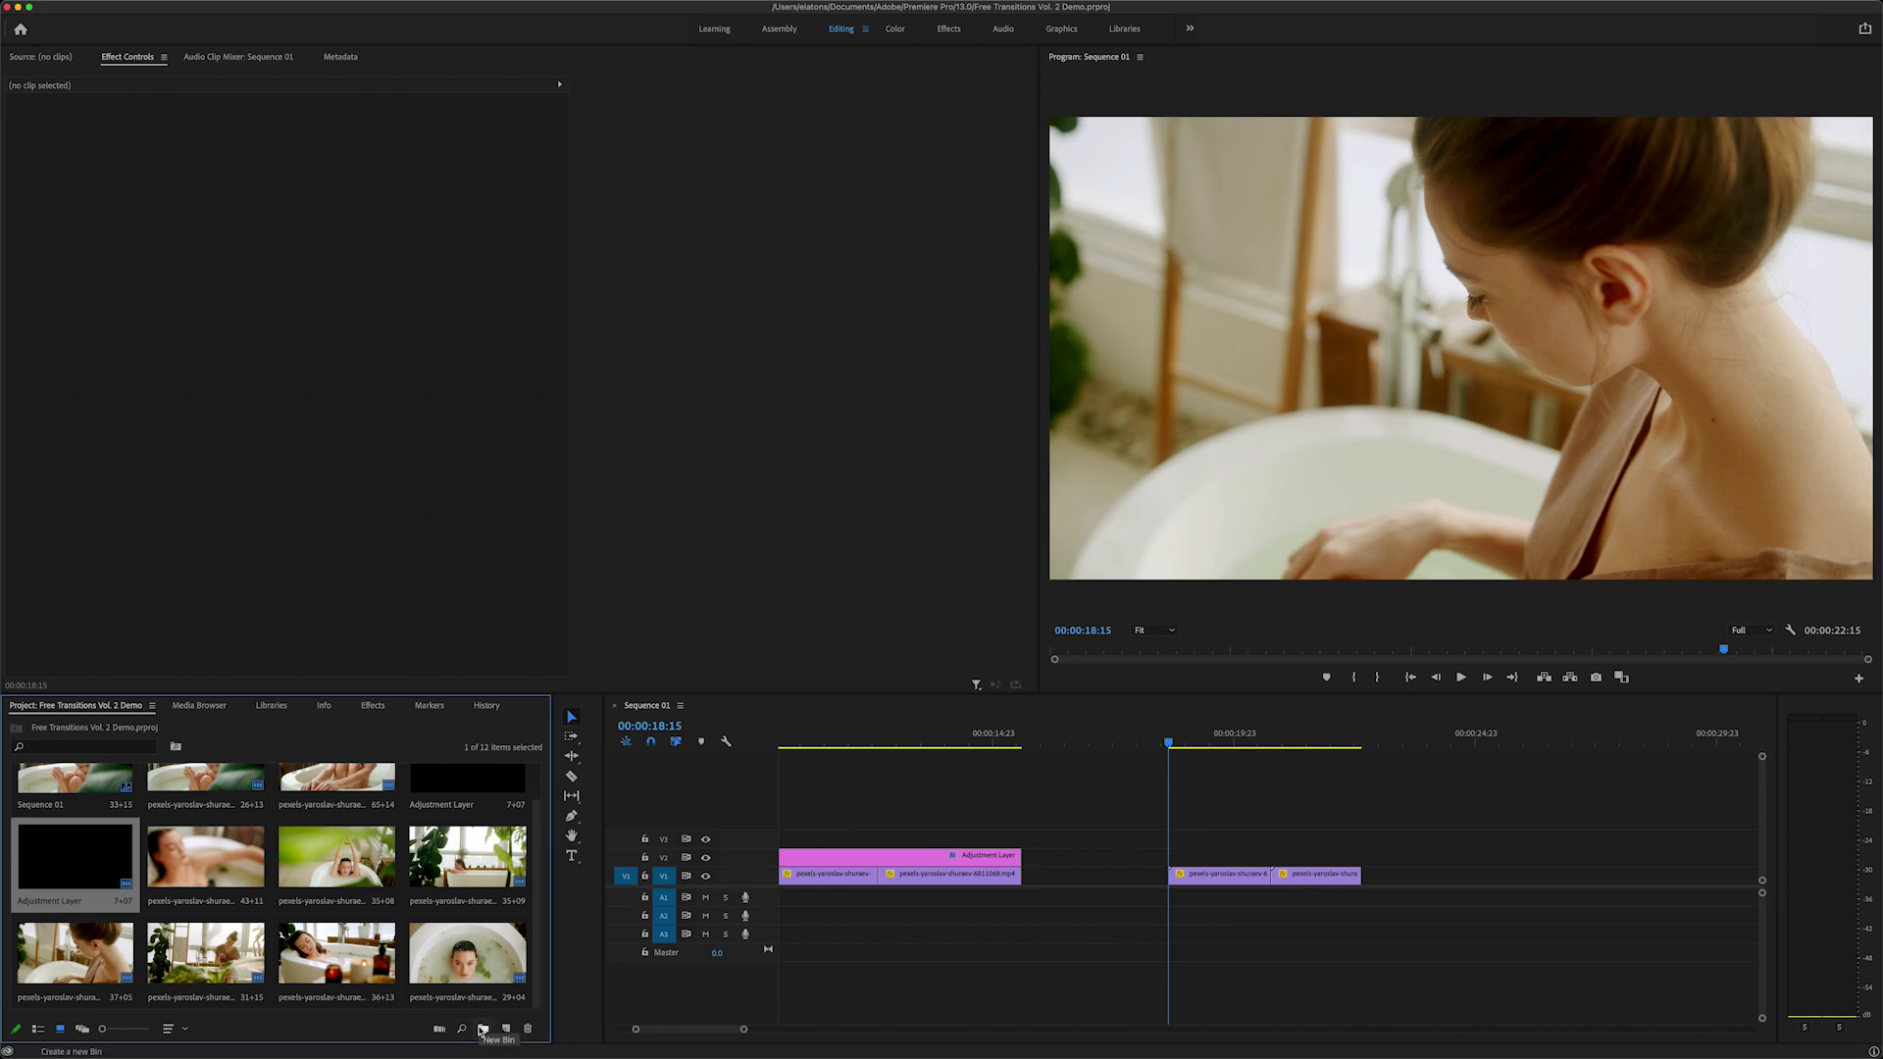
{"action": "left_click", "coordinate": [506, 1029]}
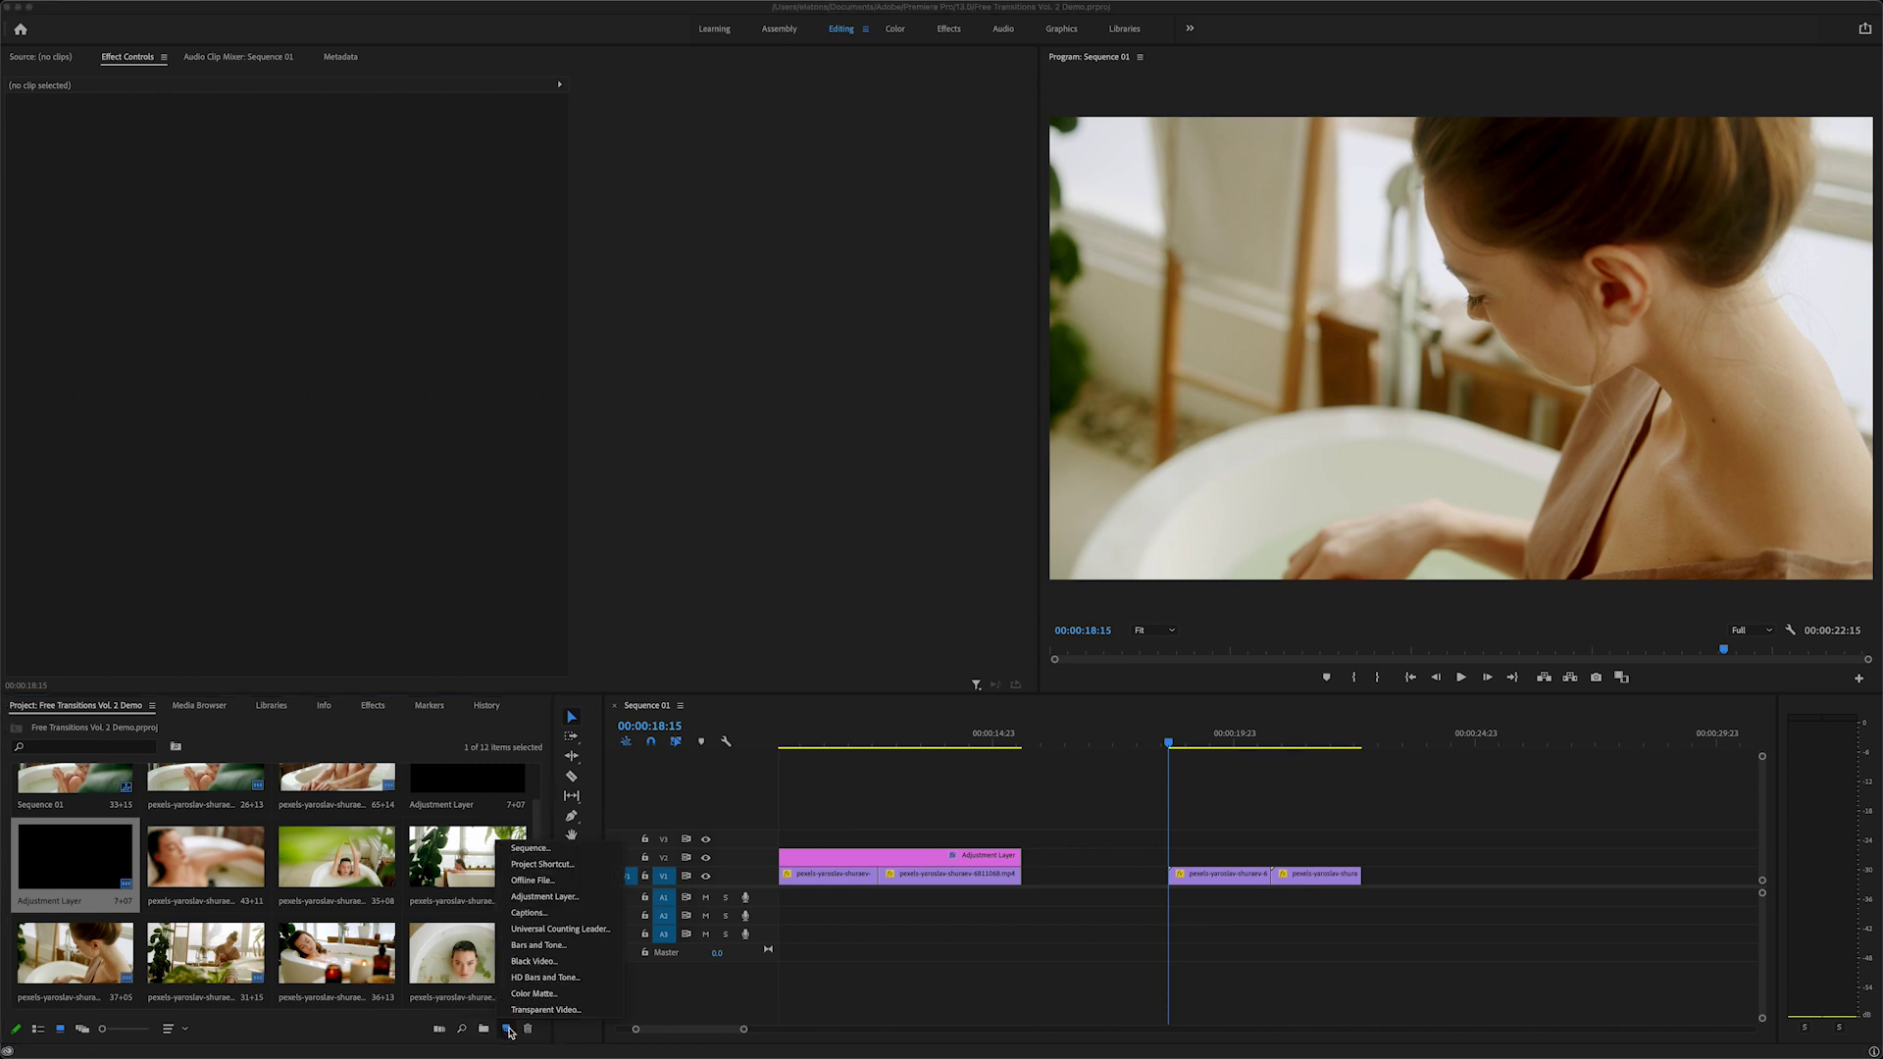
{"action": "left_click", "coordinate": [569, 897]}
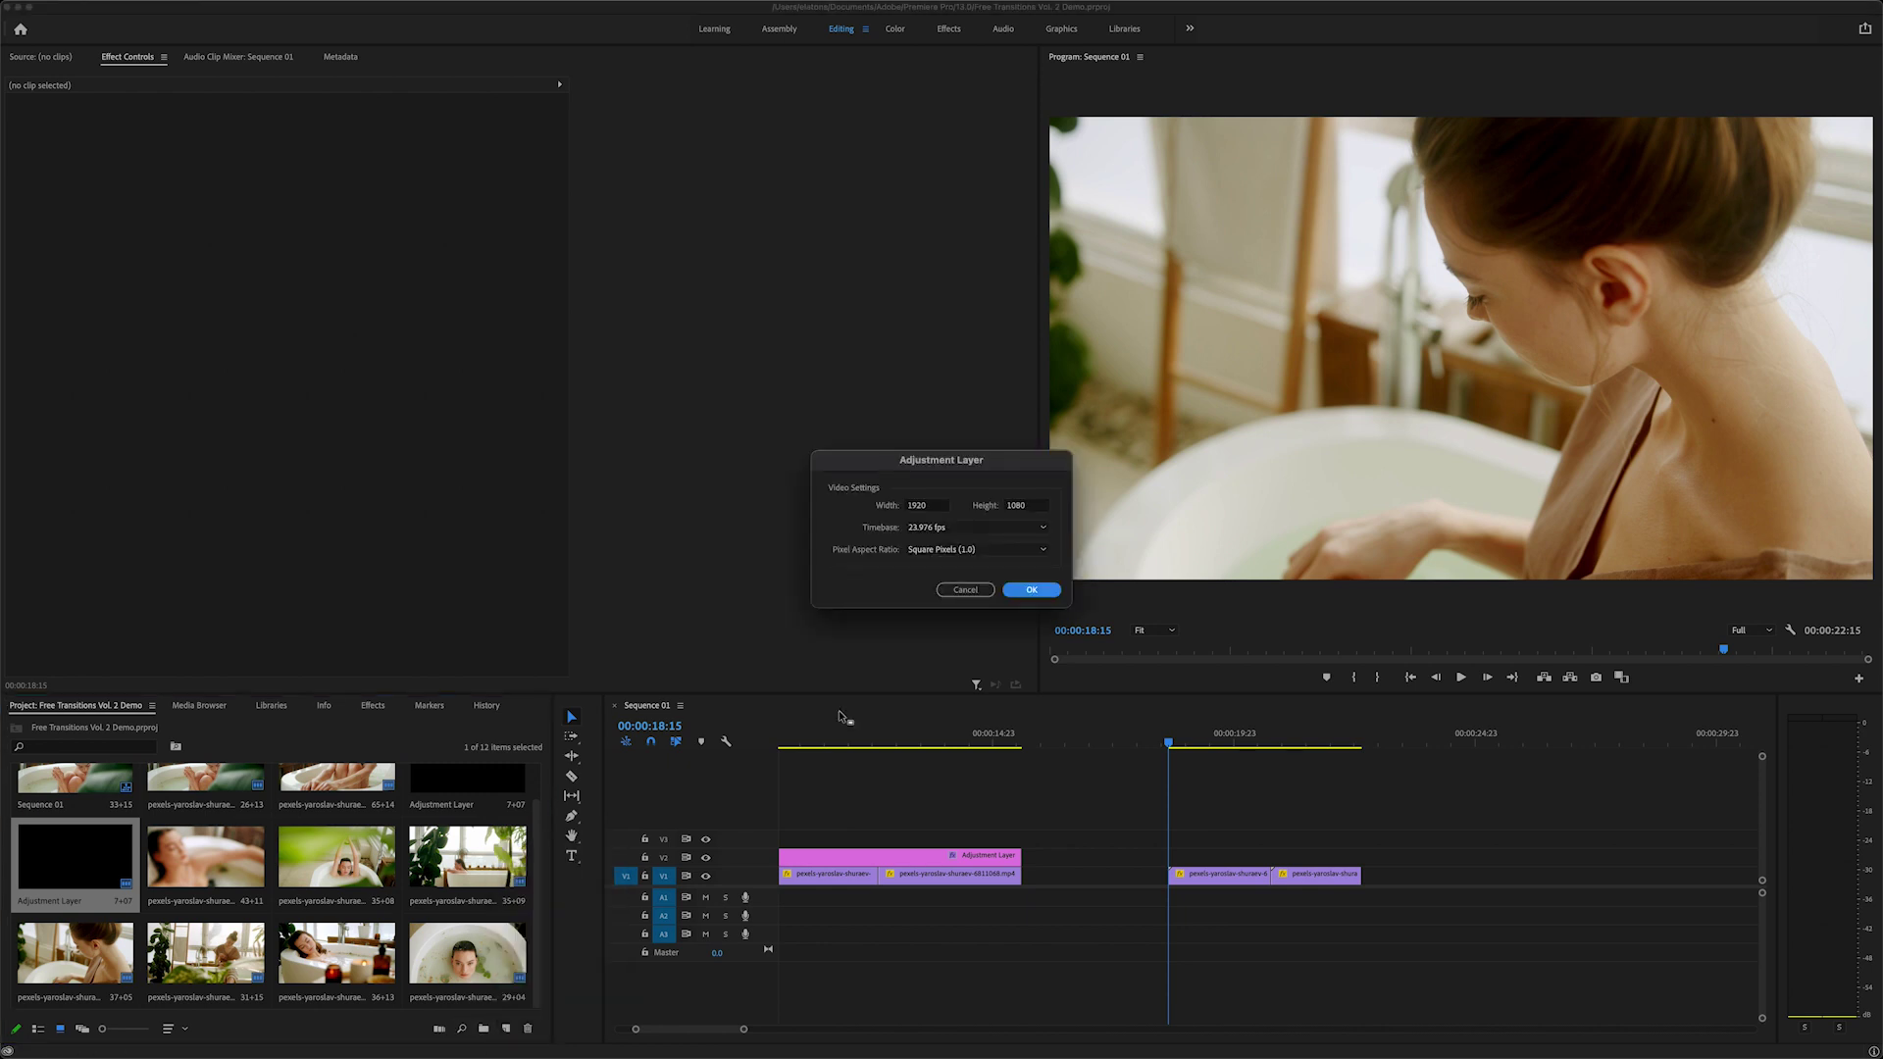
{"action": "left_click", "coordinate": [1030, 590]}
{"action": "left_click_drag", "start_coordinate": [59, 948], "coordinate": [1176, 864]}
{"action": "key", "text": "shift+7"}
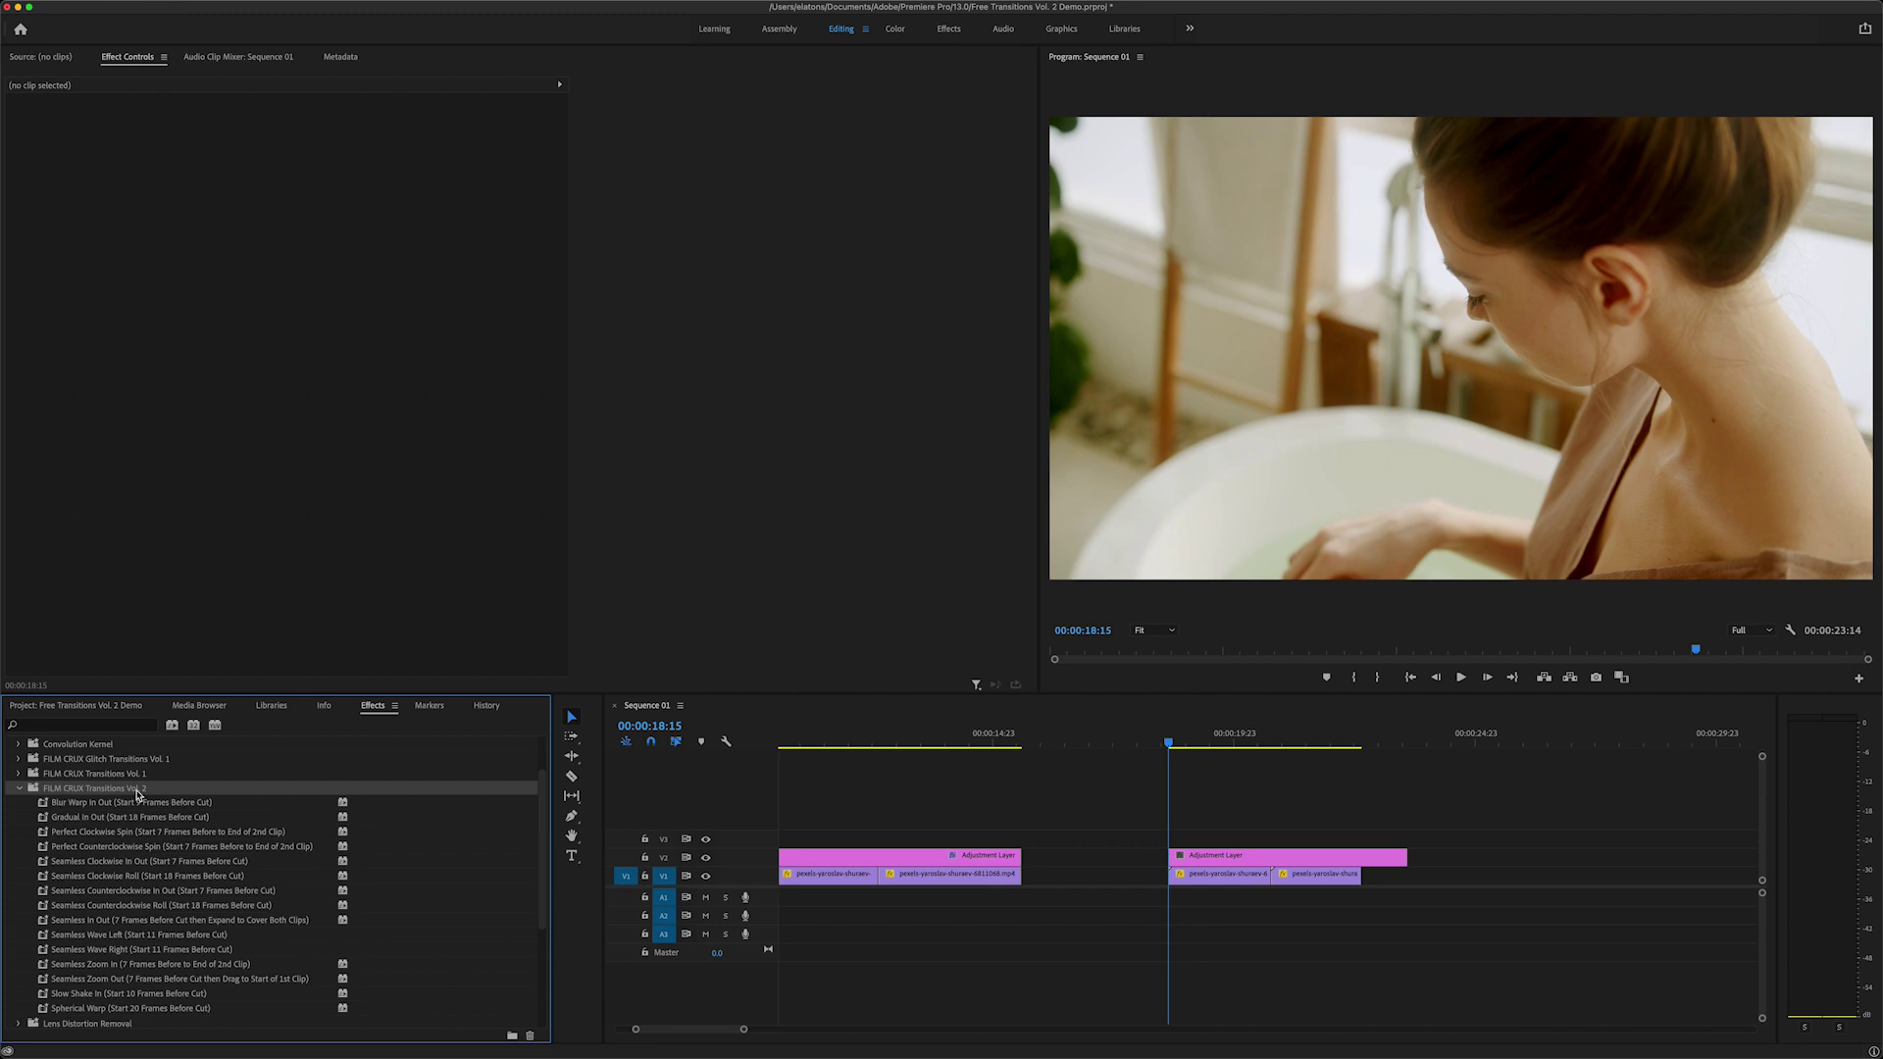
Apply Seamless In Out to the second adjustment layer and park the playhead seven frames before the second cut.
{"action": "left_click", "coordinate": [129, 926]}
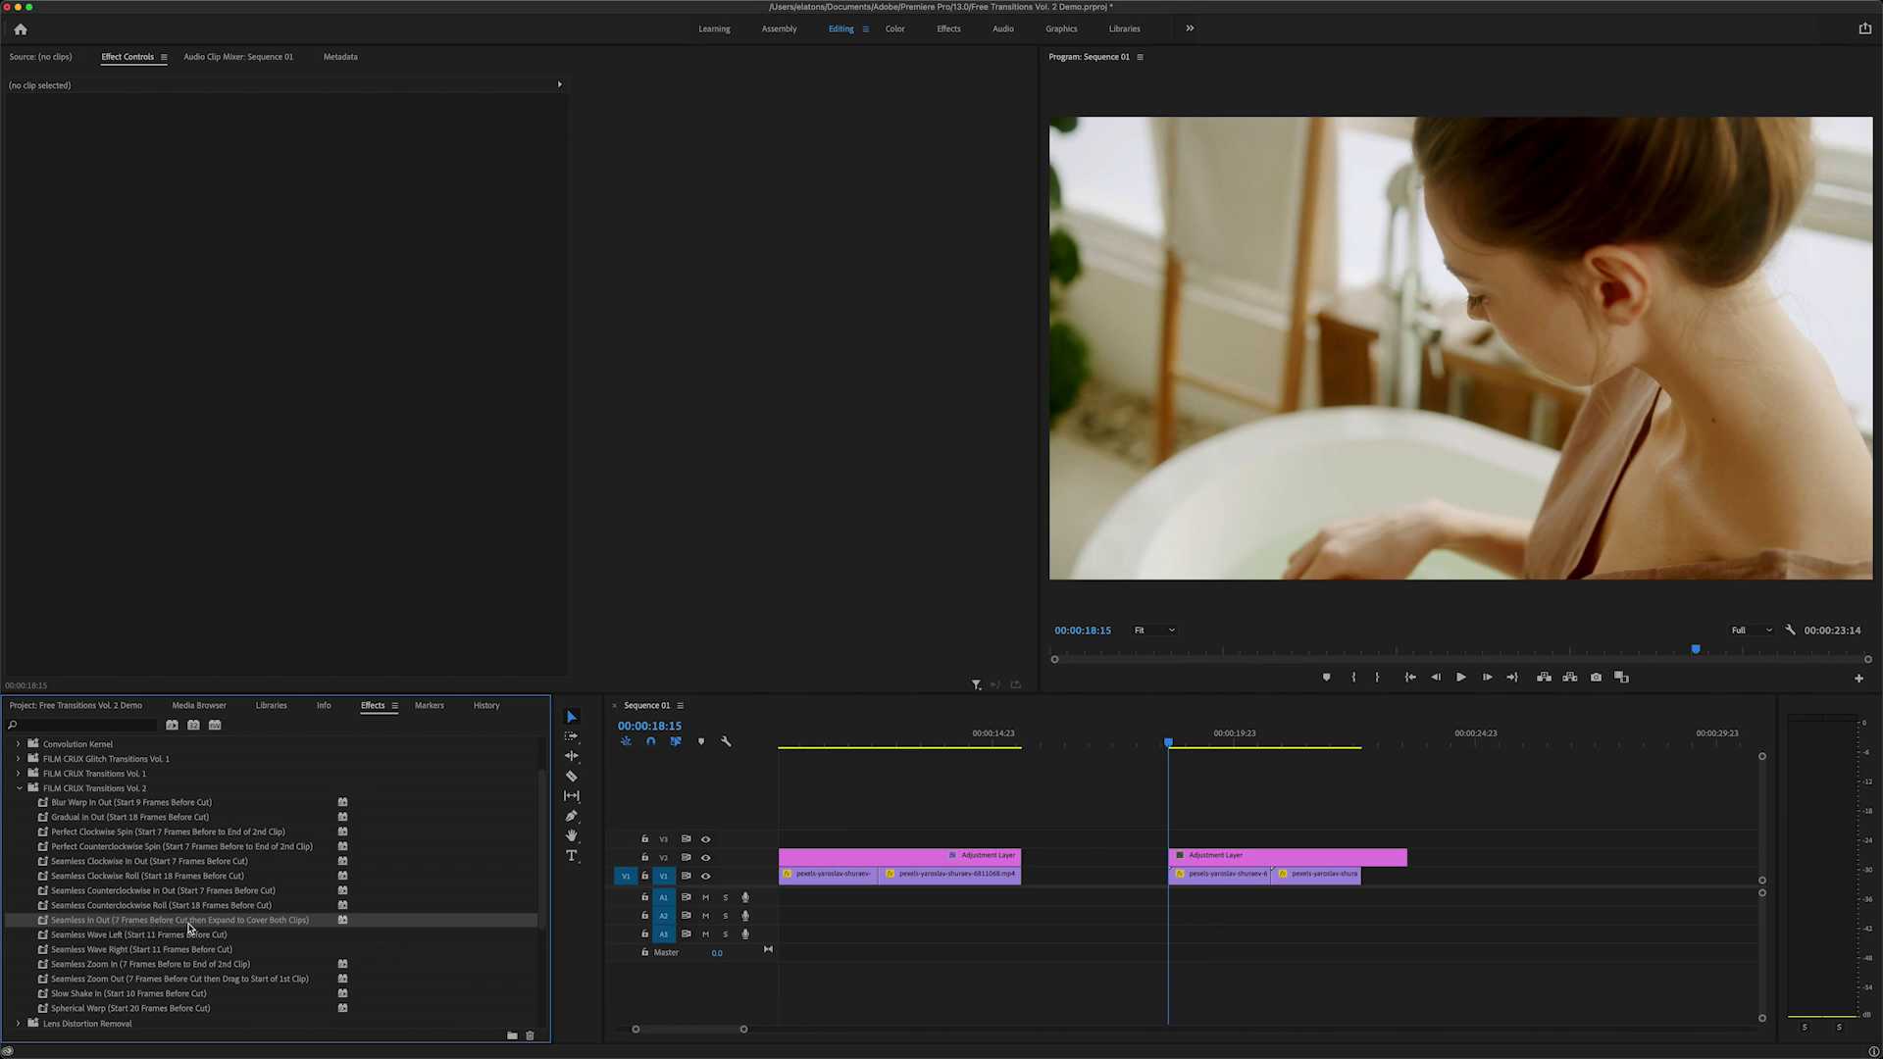
{"action": "left_click_drag", "start_coordinate": [294, 927], "coordinate": [1191, 853]}
{"action": "left_click", "coordinate": [1271, 745]}
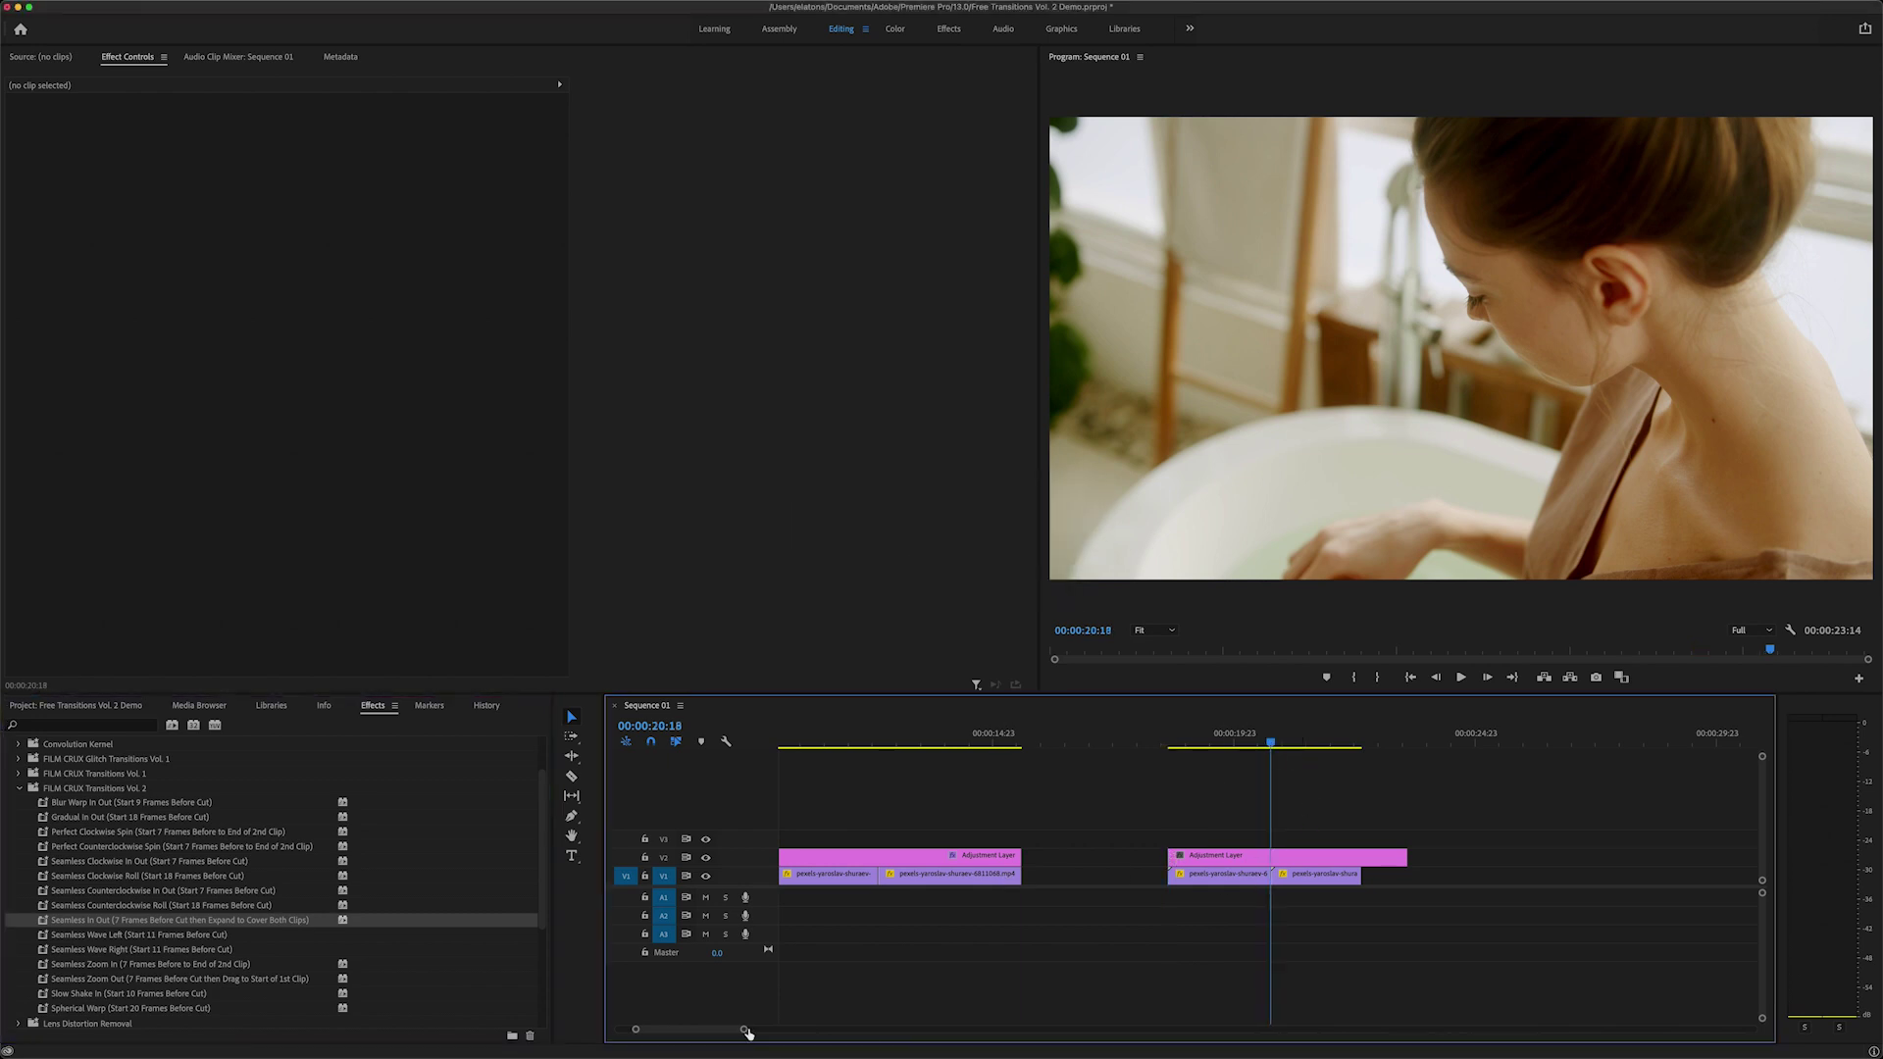
{"action": "key", "text": "="}
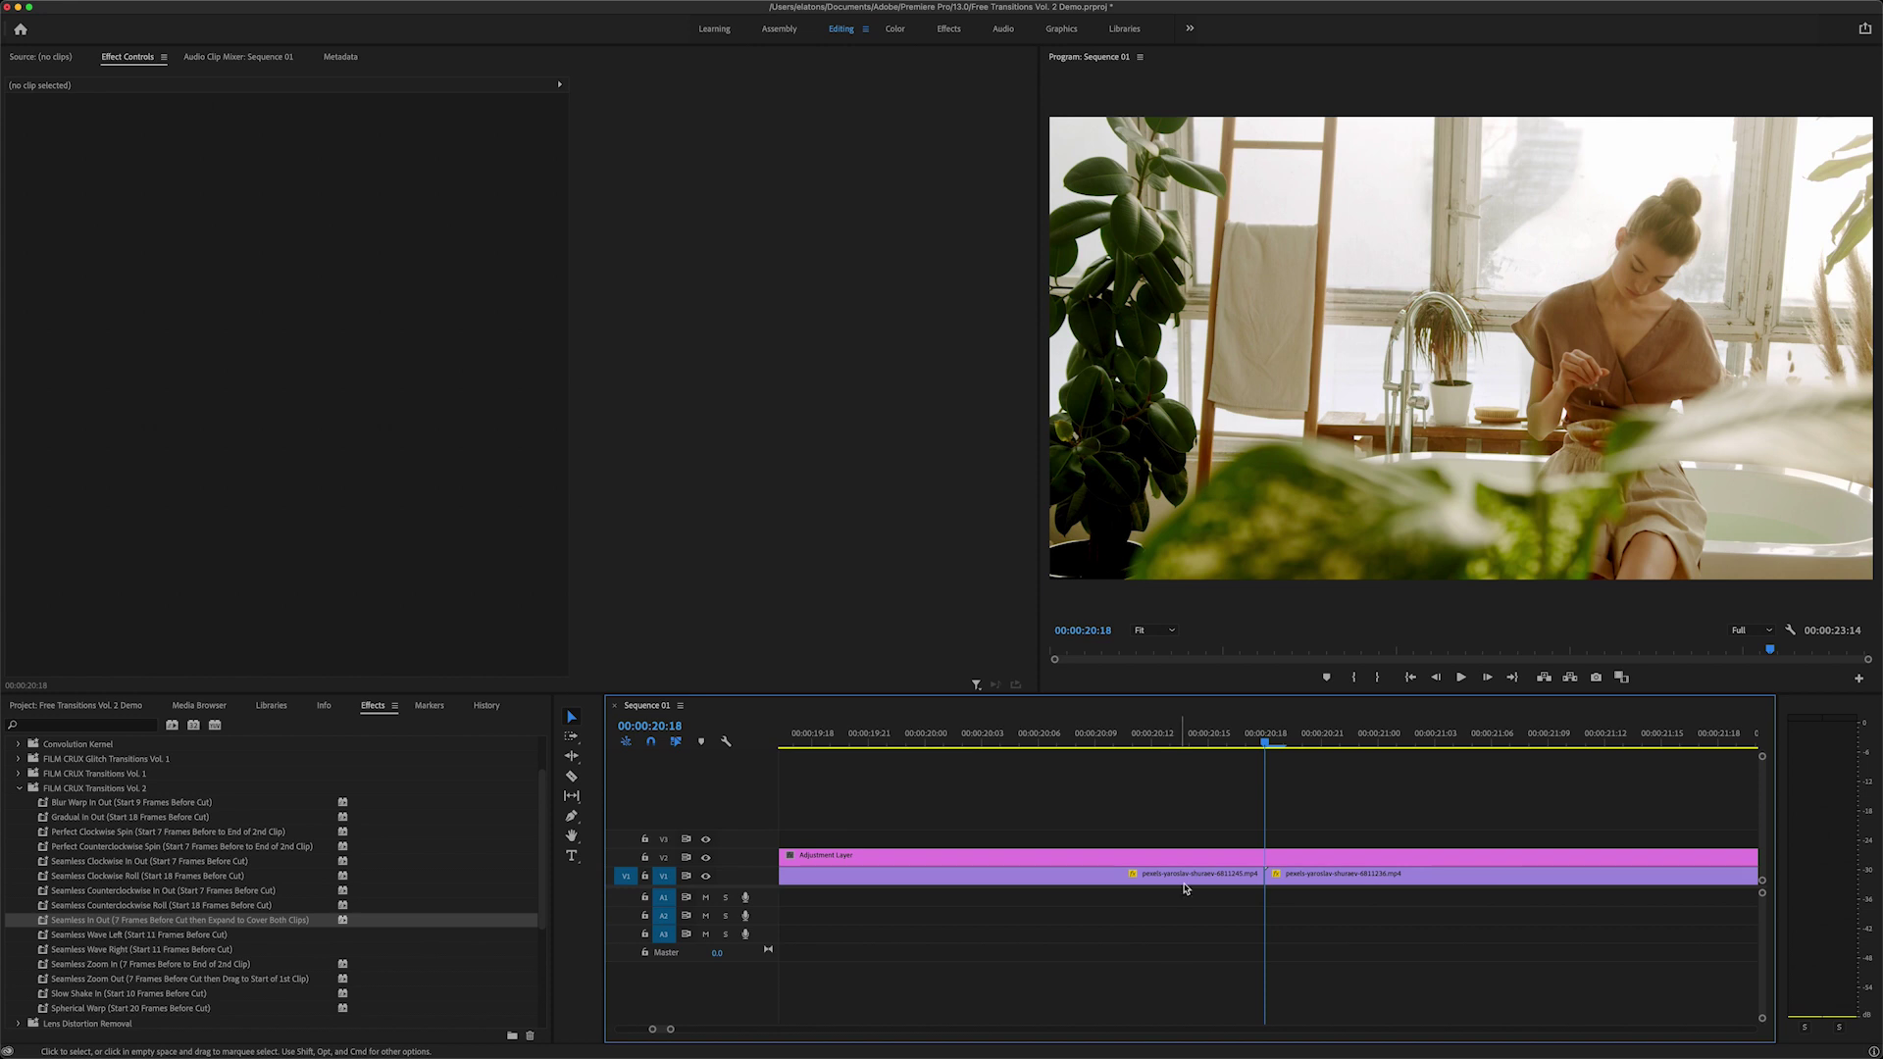
{"action": "key", "text": "Left"}
{"action": "key", "text": "Left"}
{"action": "key", "text": "Left"}
{"action": "key", "text": "Left"}
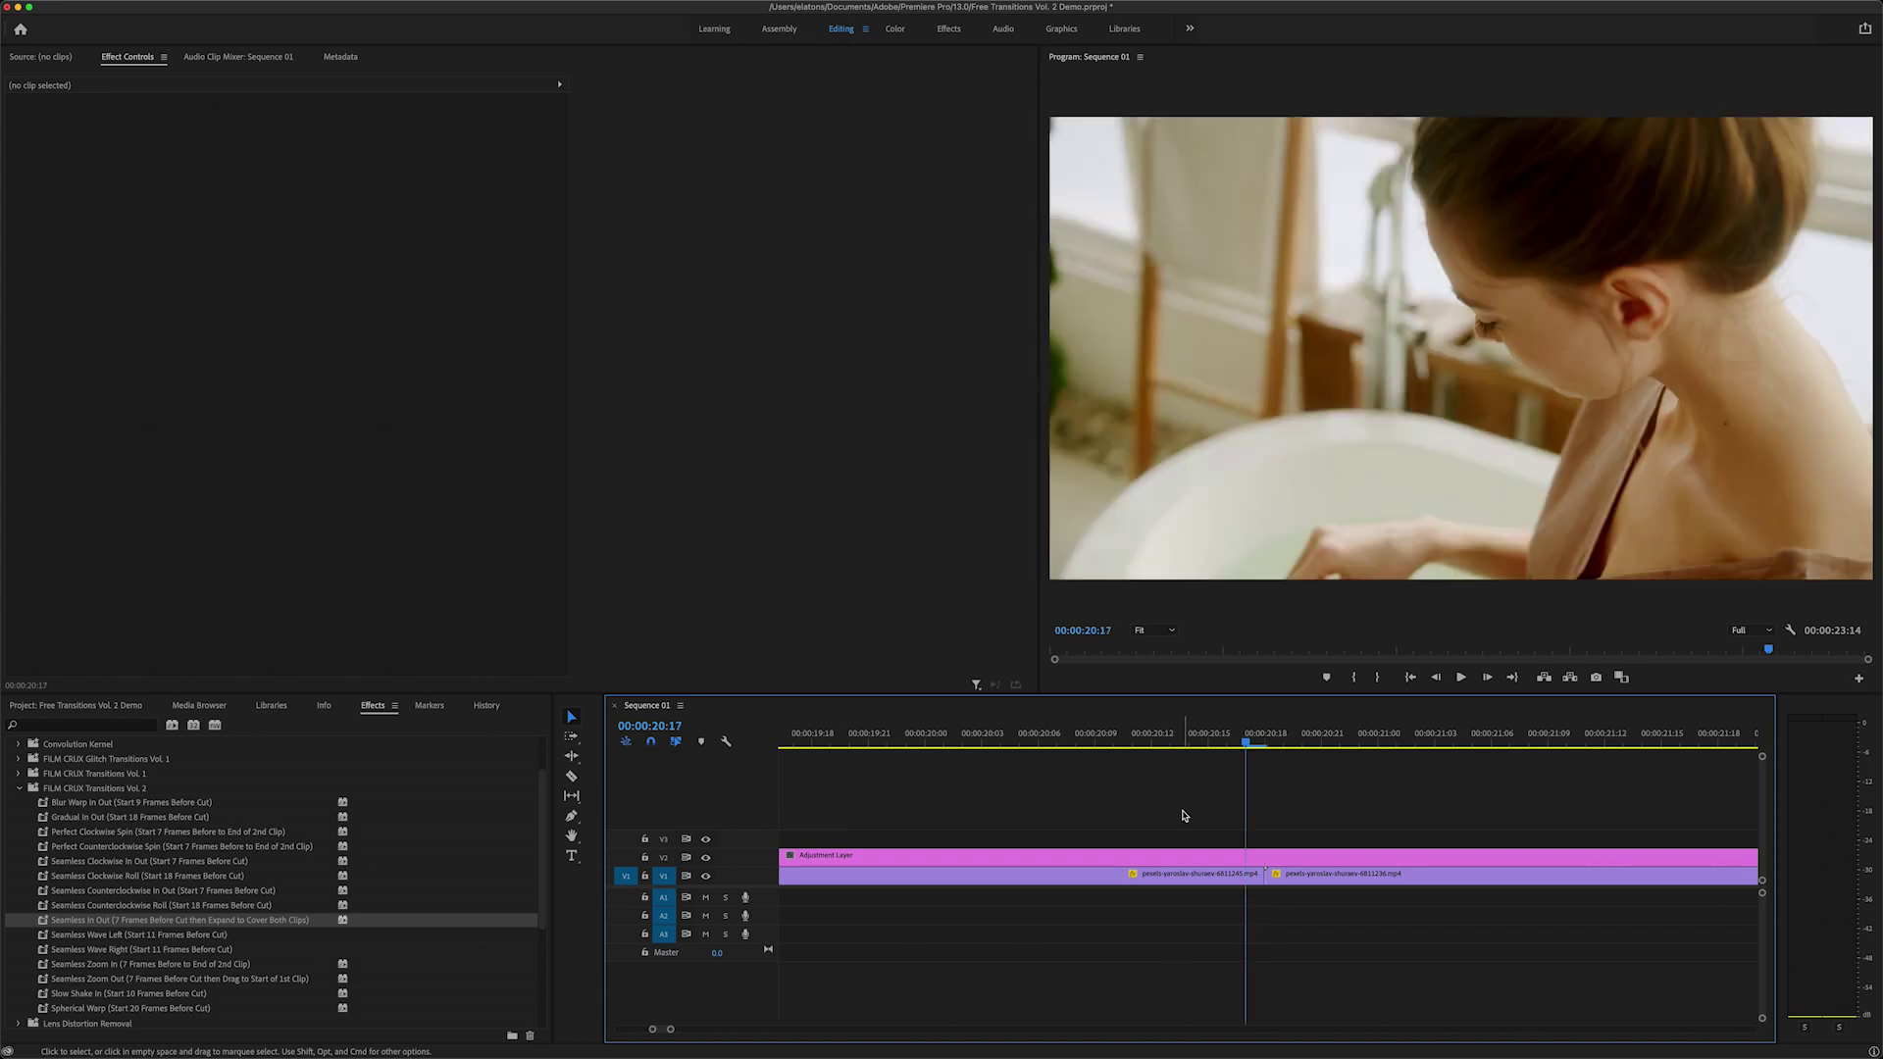
{"action": "key", "text": "Left"}
{"action": "key", "text": "Left"}
{"action": "key", "text": "Left"}
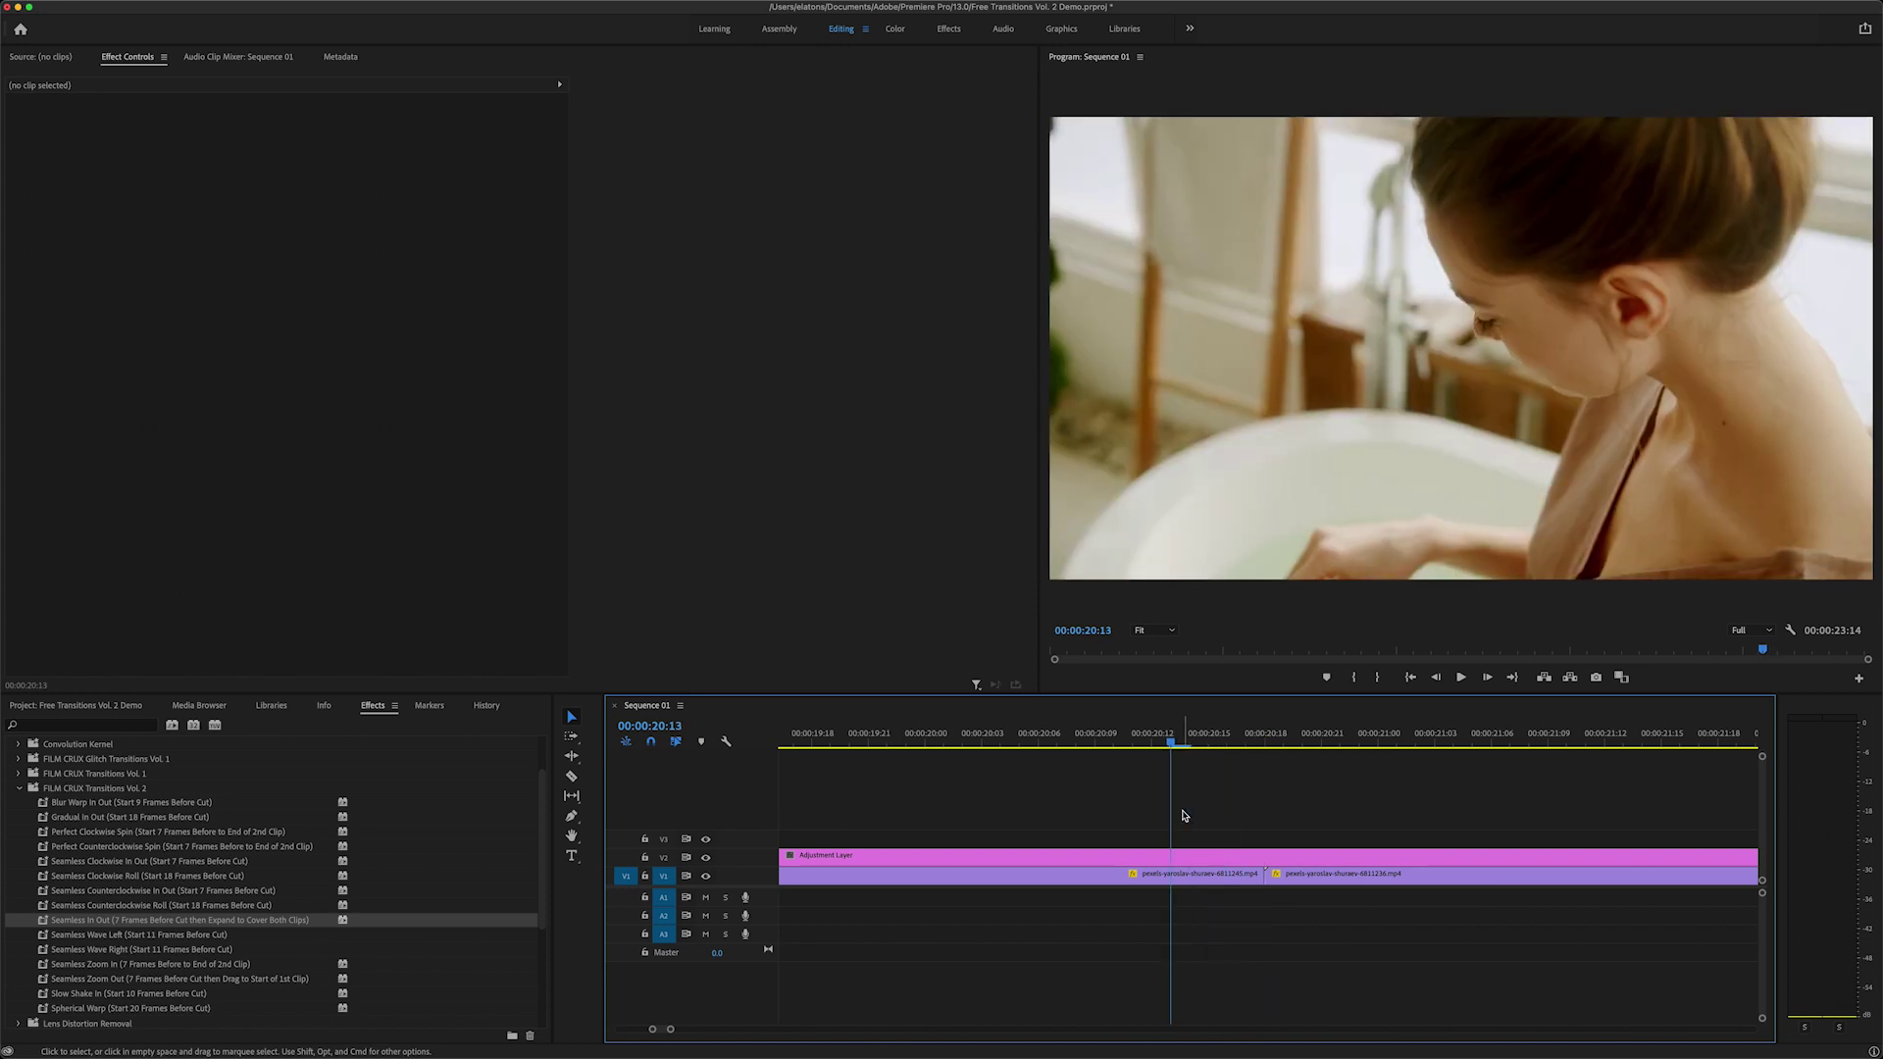
Trim the second adjustment layer's start to the playhead at 00:00:20:11.
{"action": "left_click_drag", "start_coordinate": [671, 1034], "coordinate": [764, 1032]}
{"action": "left_click_drag", "start_coordinate": [1198, 855], "coordinate": [1265, 857]}
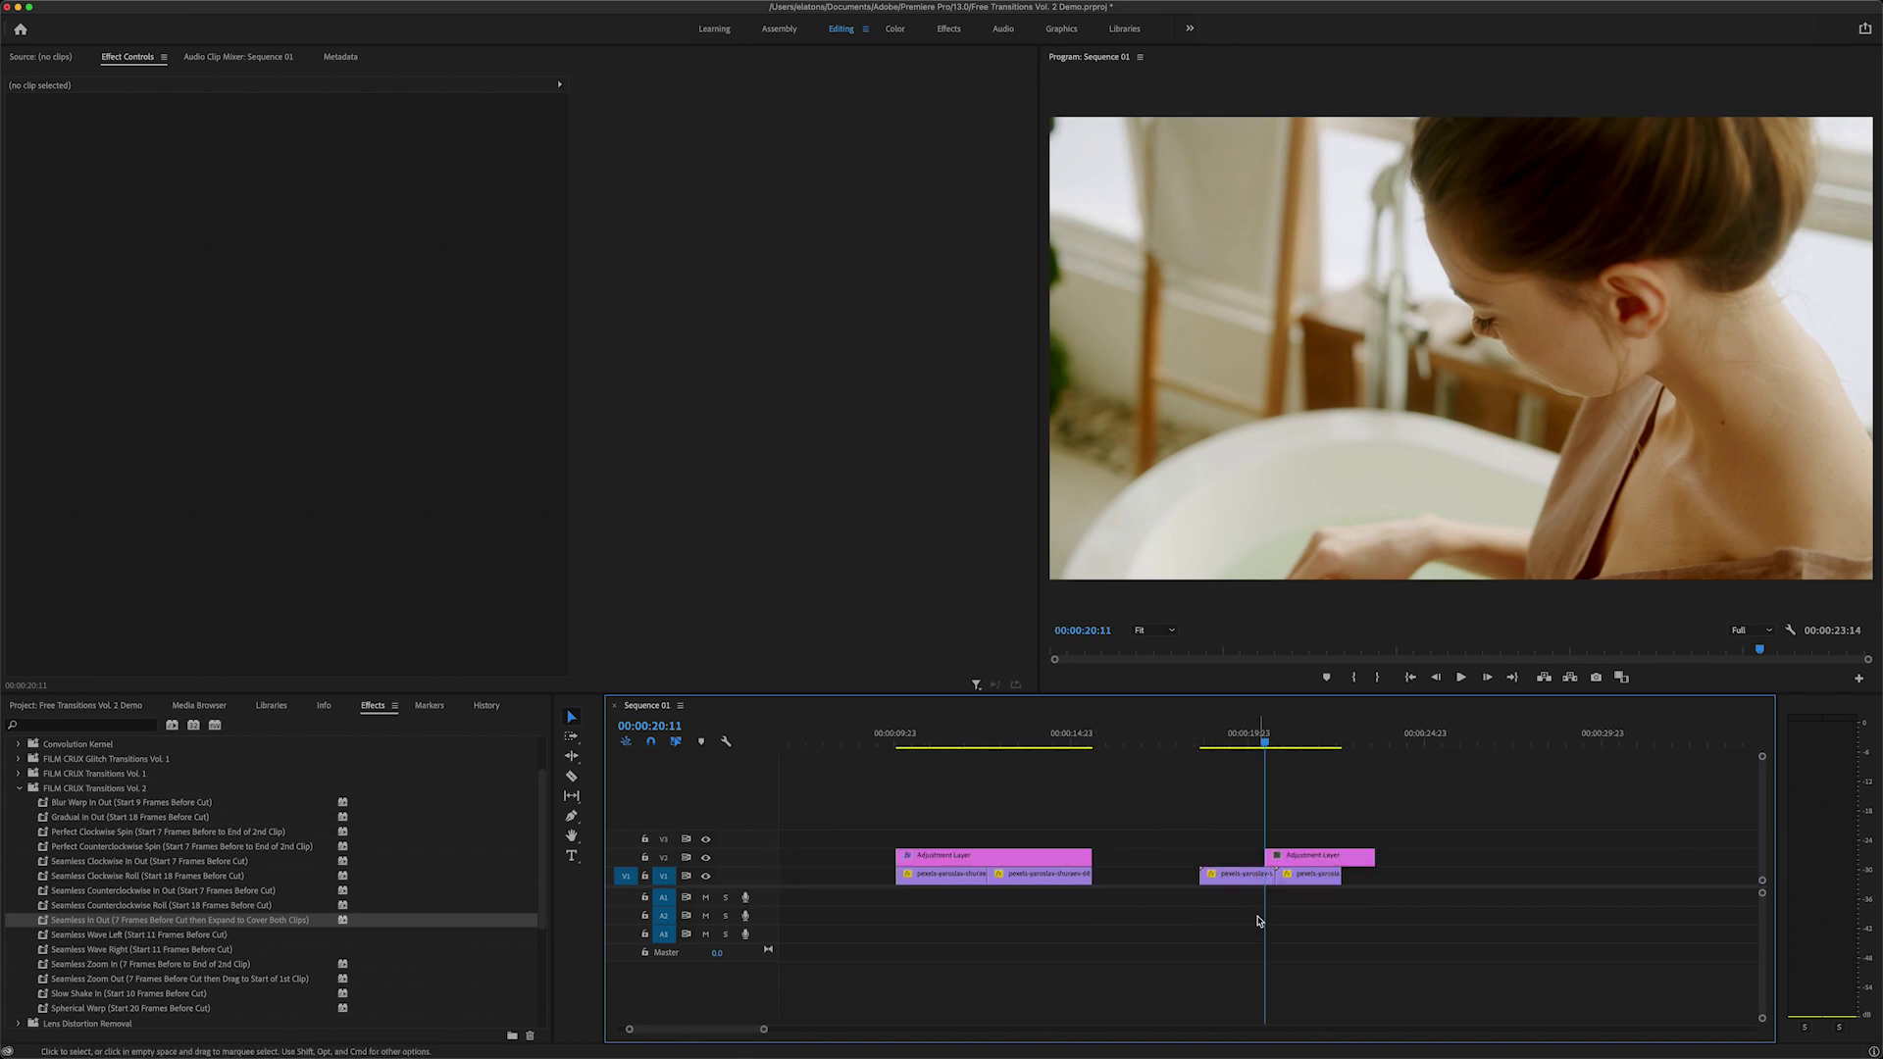
{"action": "left_click_drag", "start_coordinate": [295, 920], "coordinate": [1343, 855]}
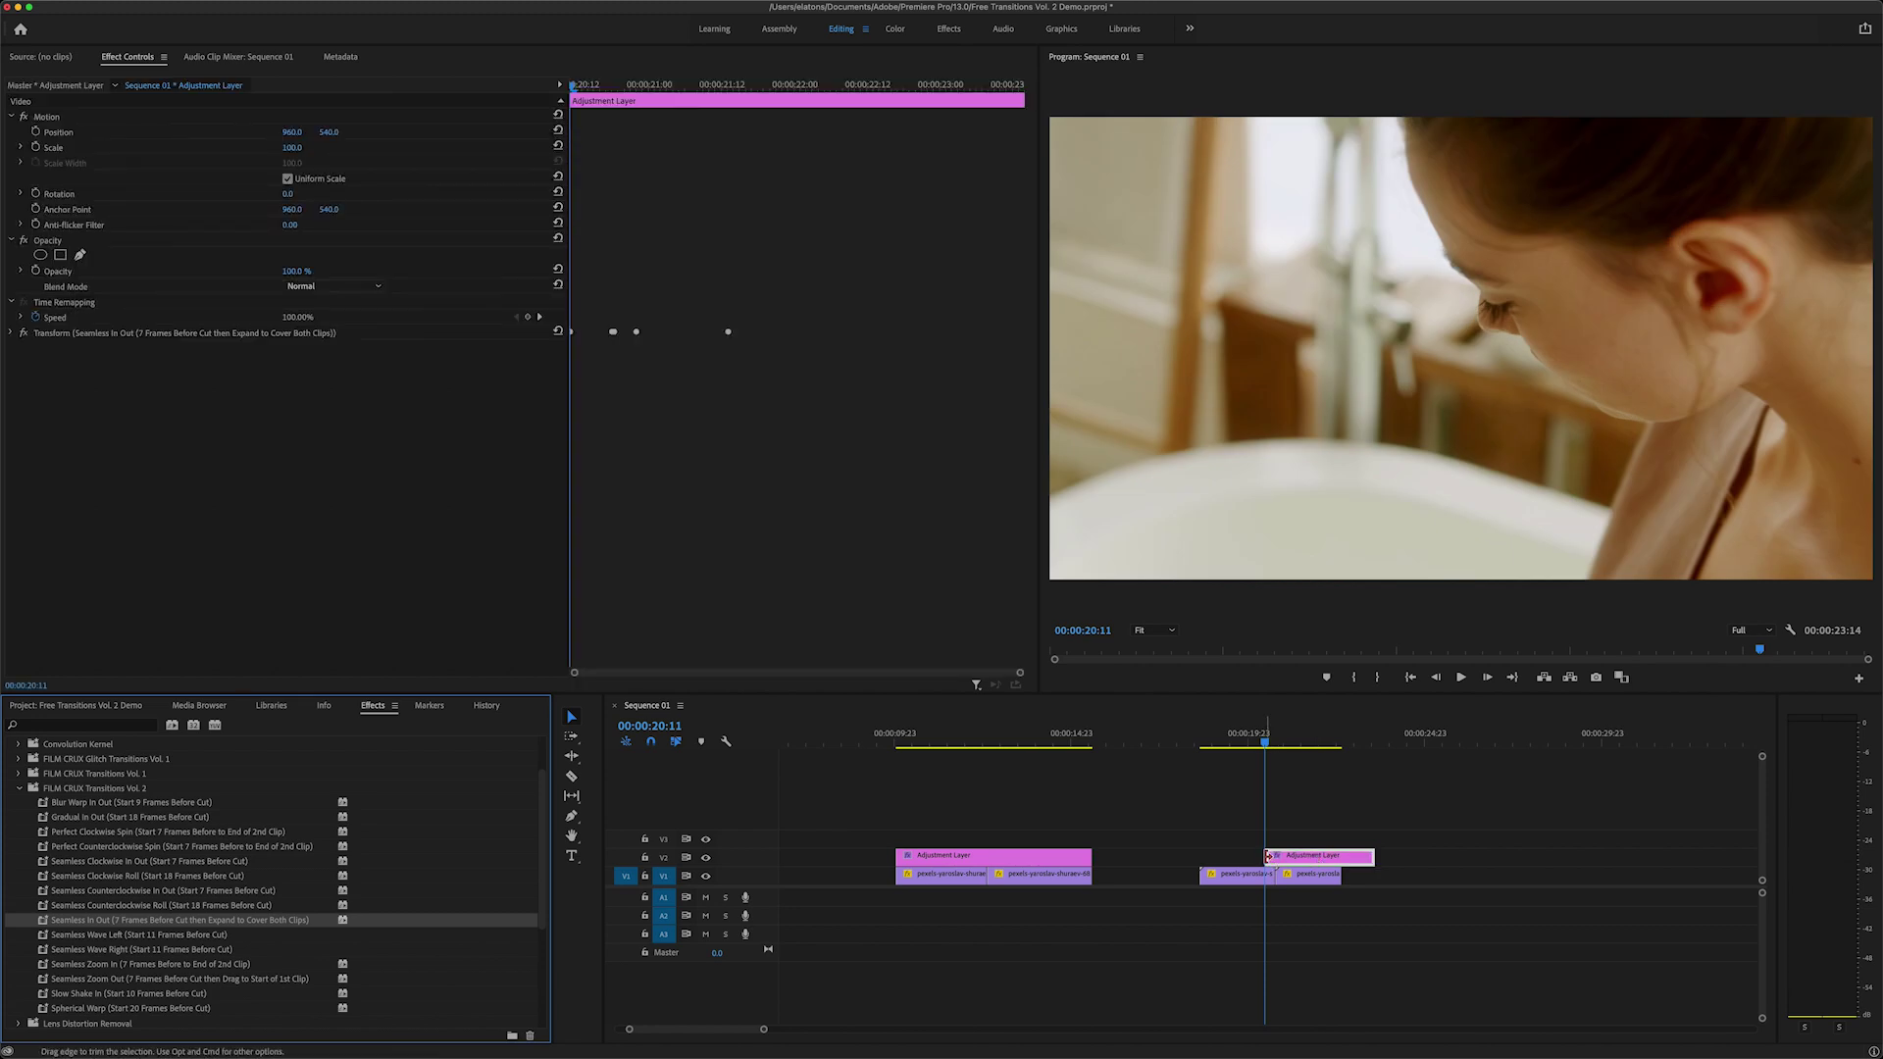
Stretch the second adjustment layer over both clips of the second cut and preview from 00:00:18:15.
{"action": "left_click_drag", "start_coordinate": [1268, 856], "coordinate": [1201, 856]}
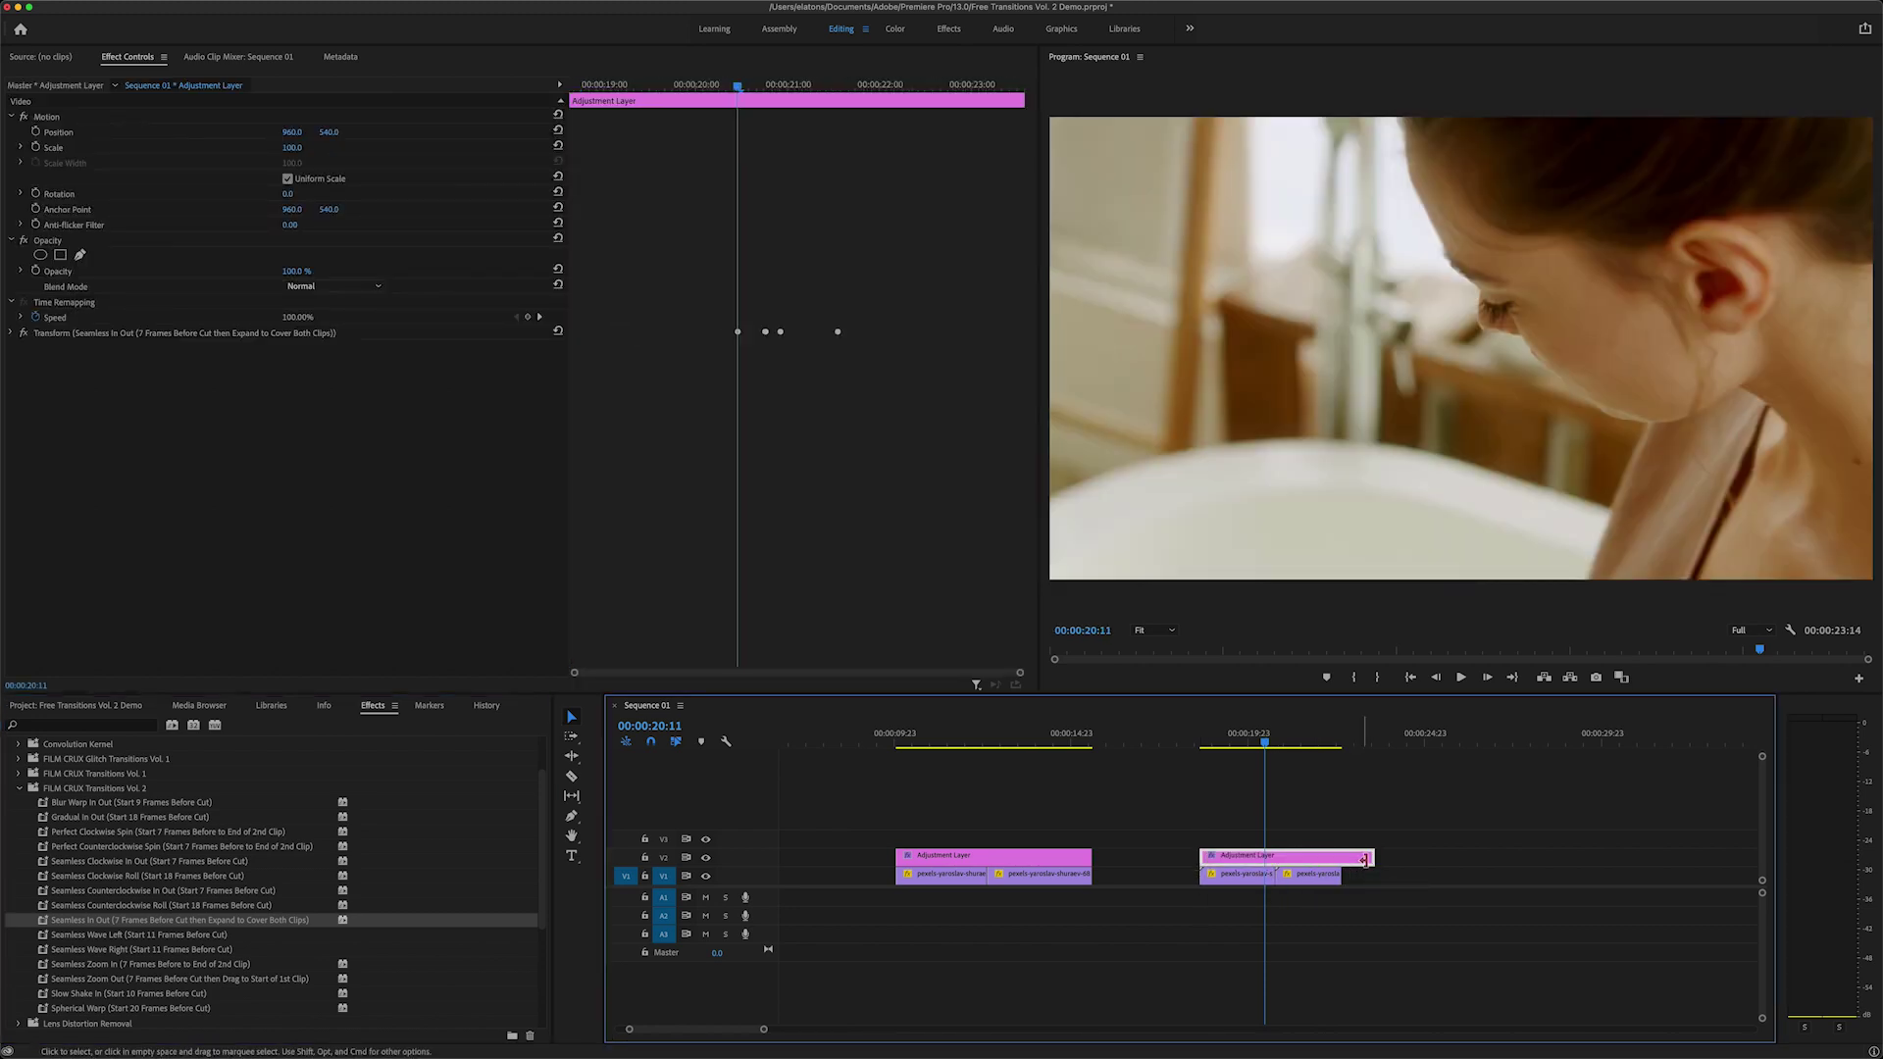
{"action": "left_click_drag", "start_coordinate": [1383, 858], "coordinate": [1342, 858]}
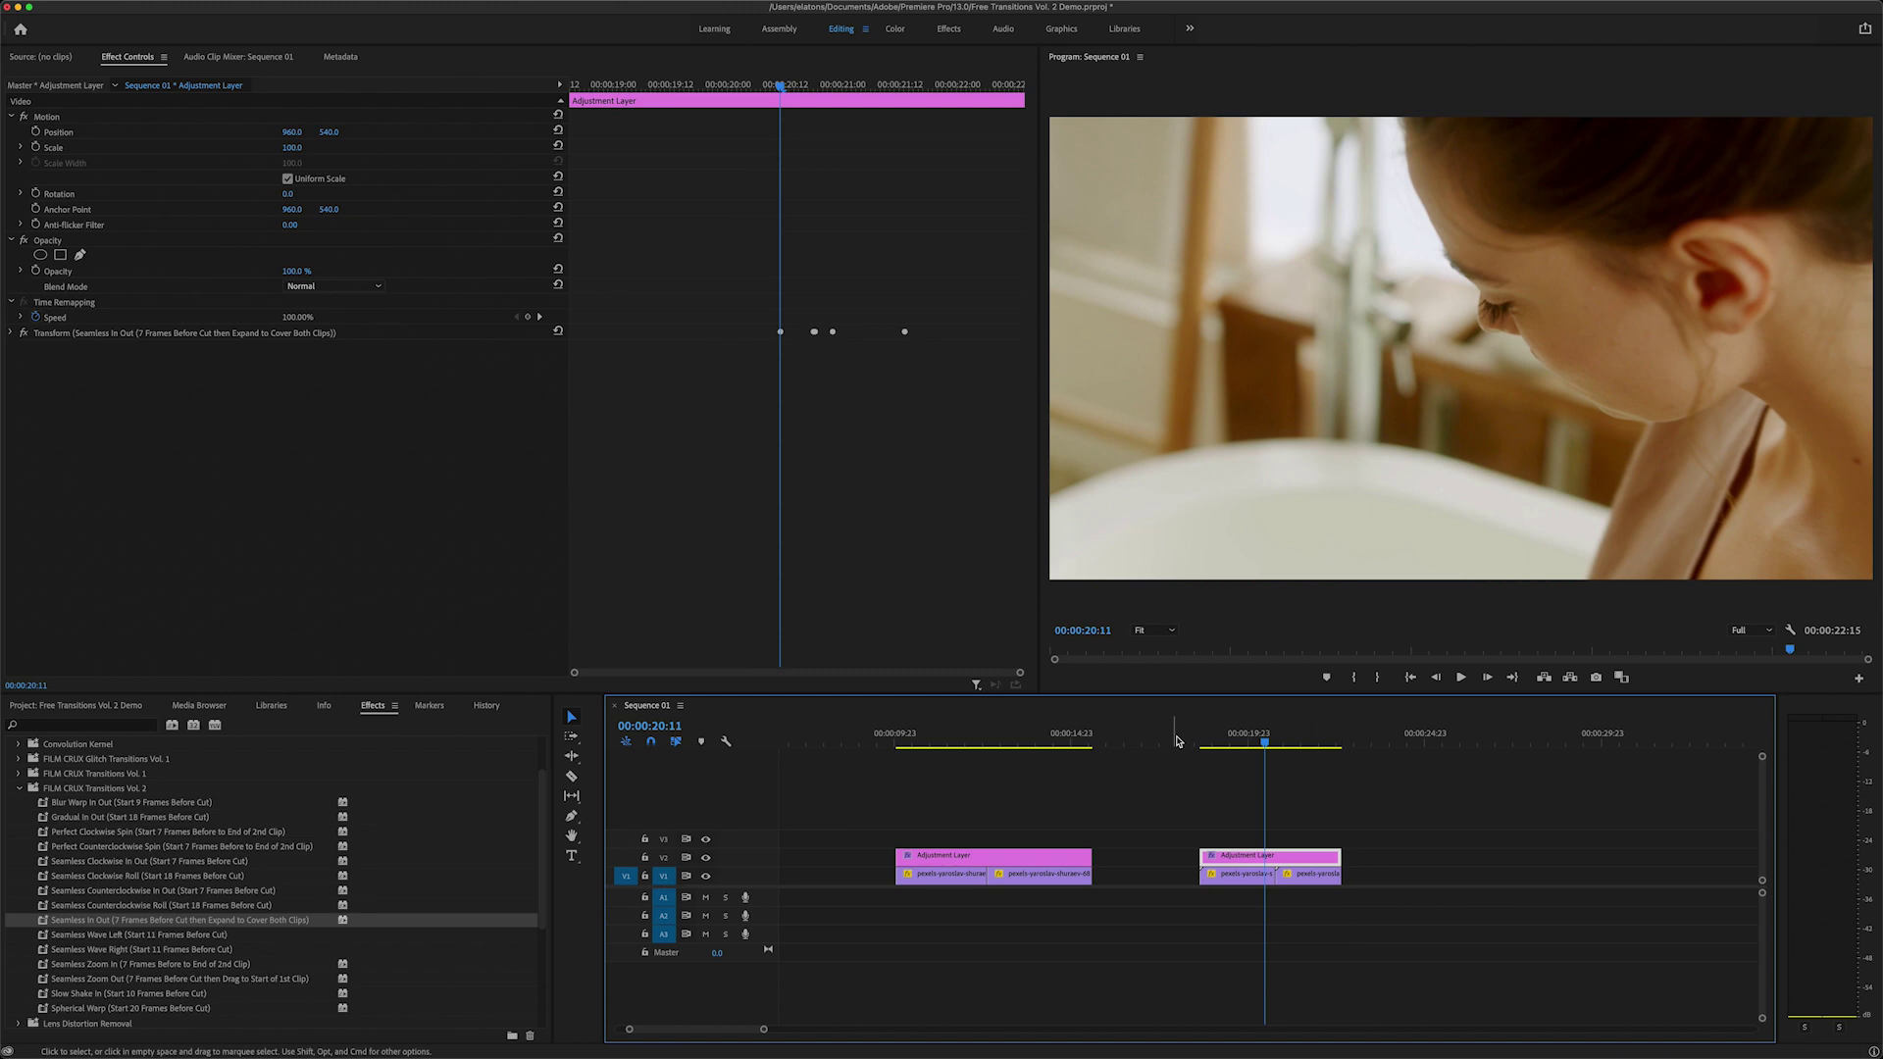
{"action": "left_click", "coordinate": [1202, 741]}
{"action": "key", "text": "space"}
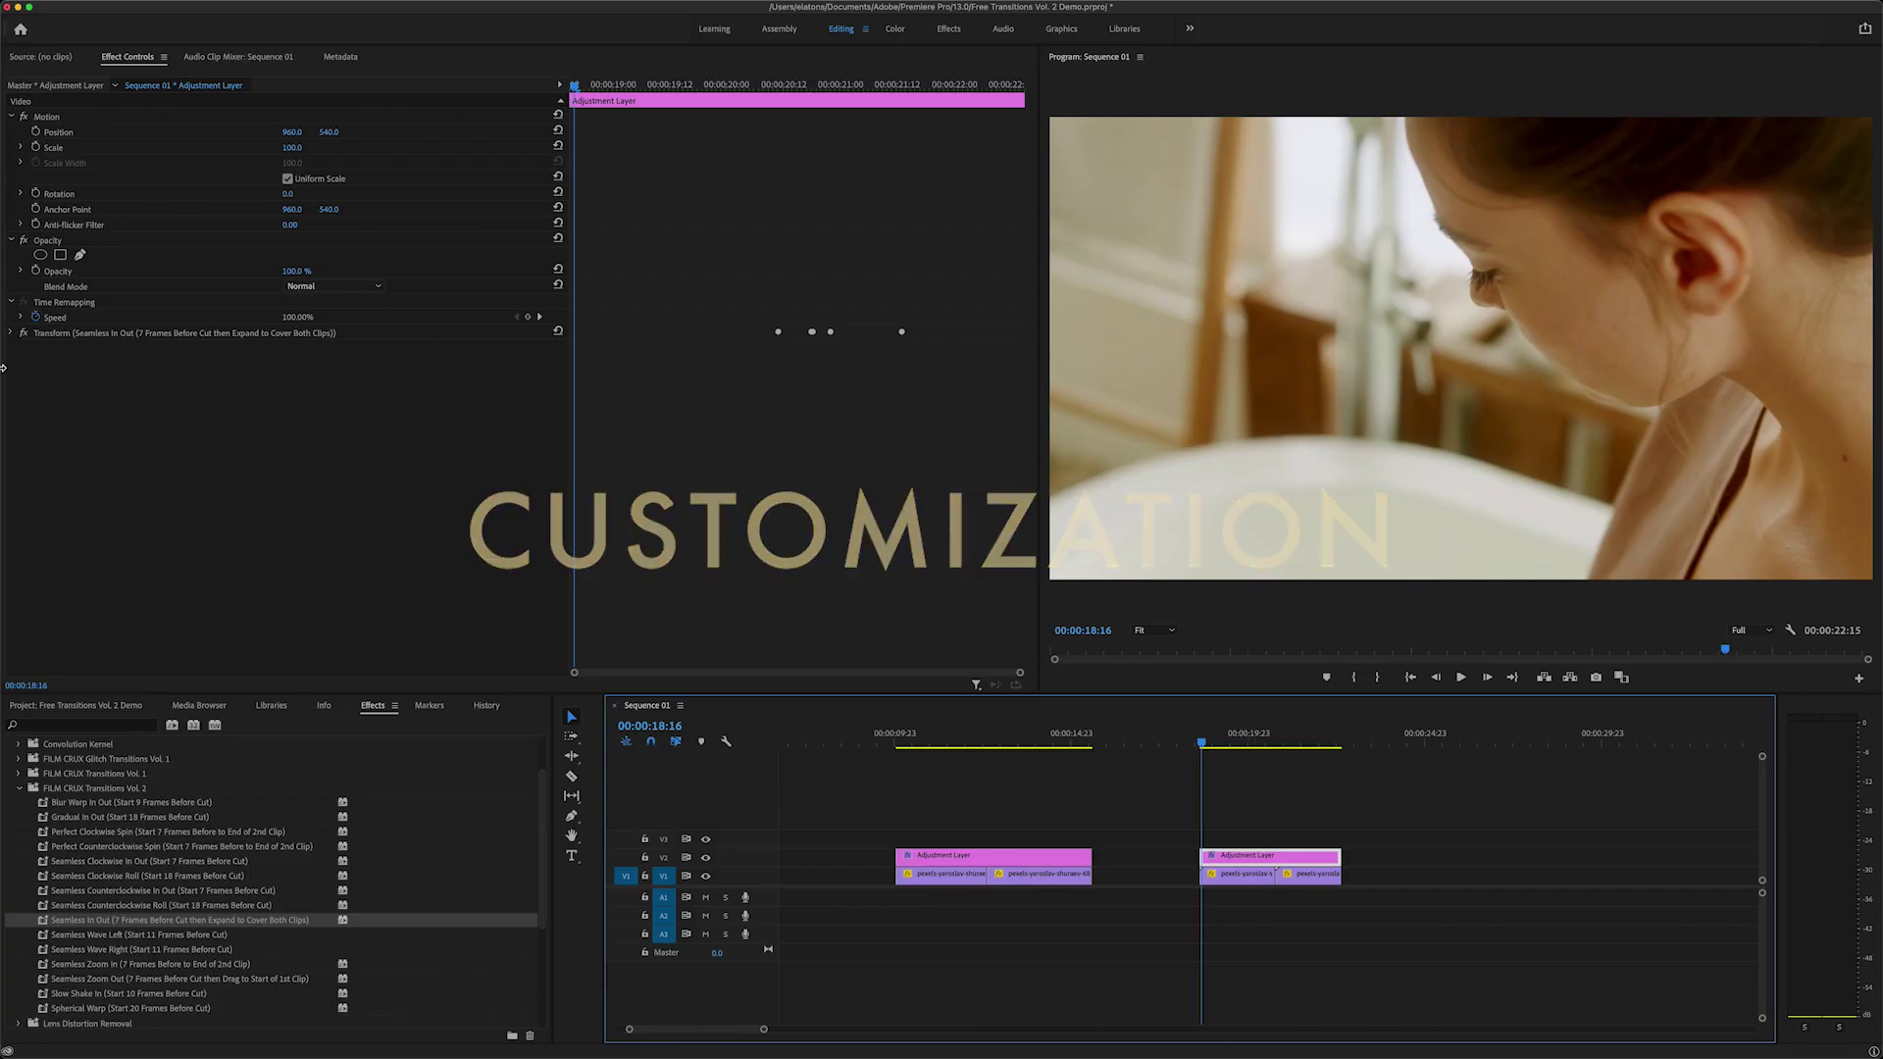
Move the last Scale keyframe of the Transform (Seamless In Out) effect later and replay the transition.
{"action": "left_click", "coordinate": [128, 335]}
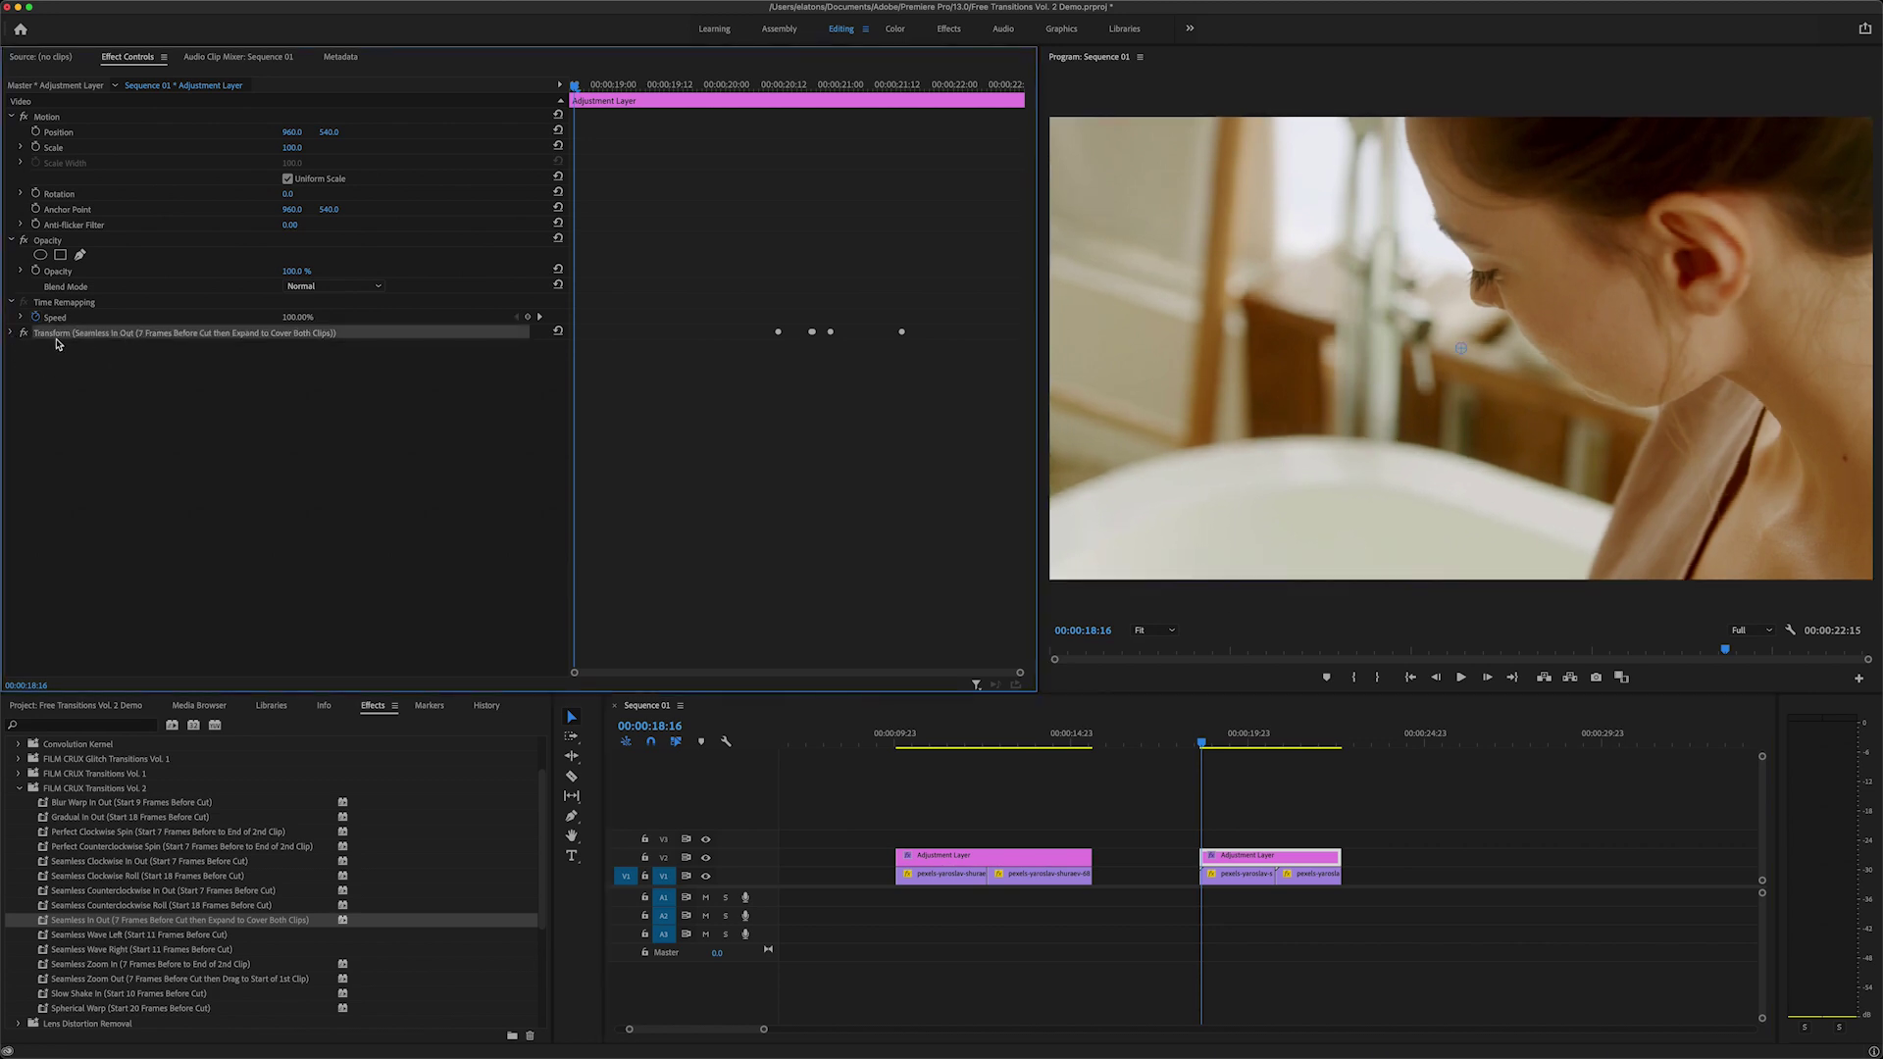
{"action": "left_click", "coordinate": [13, 334]}
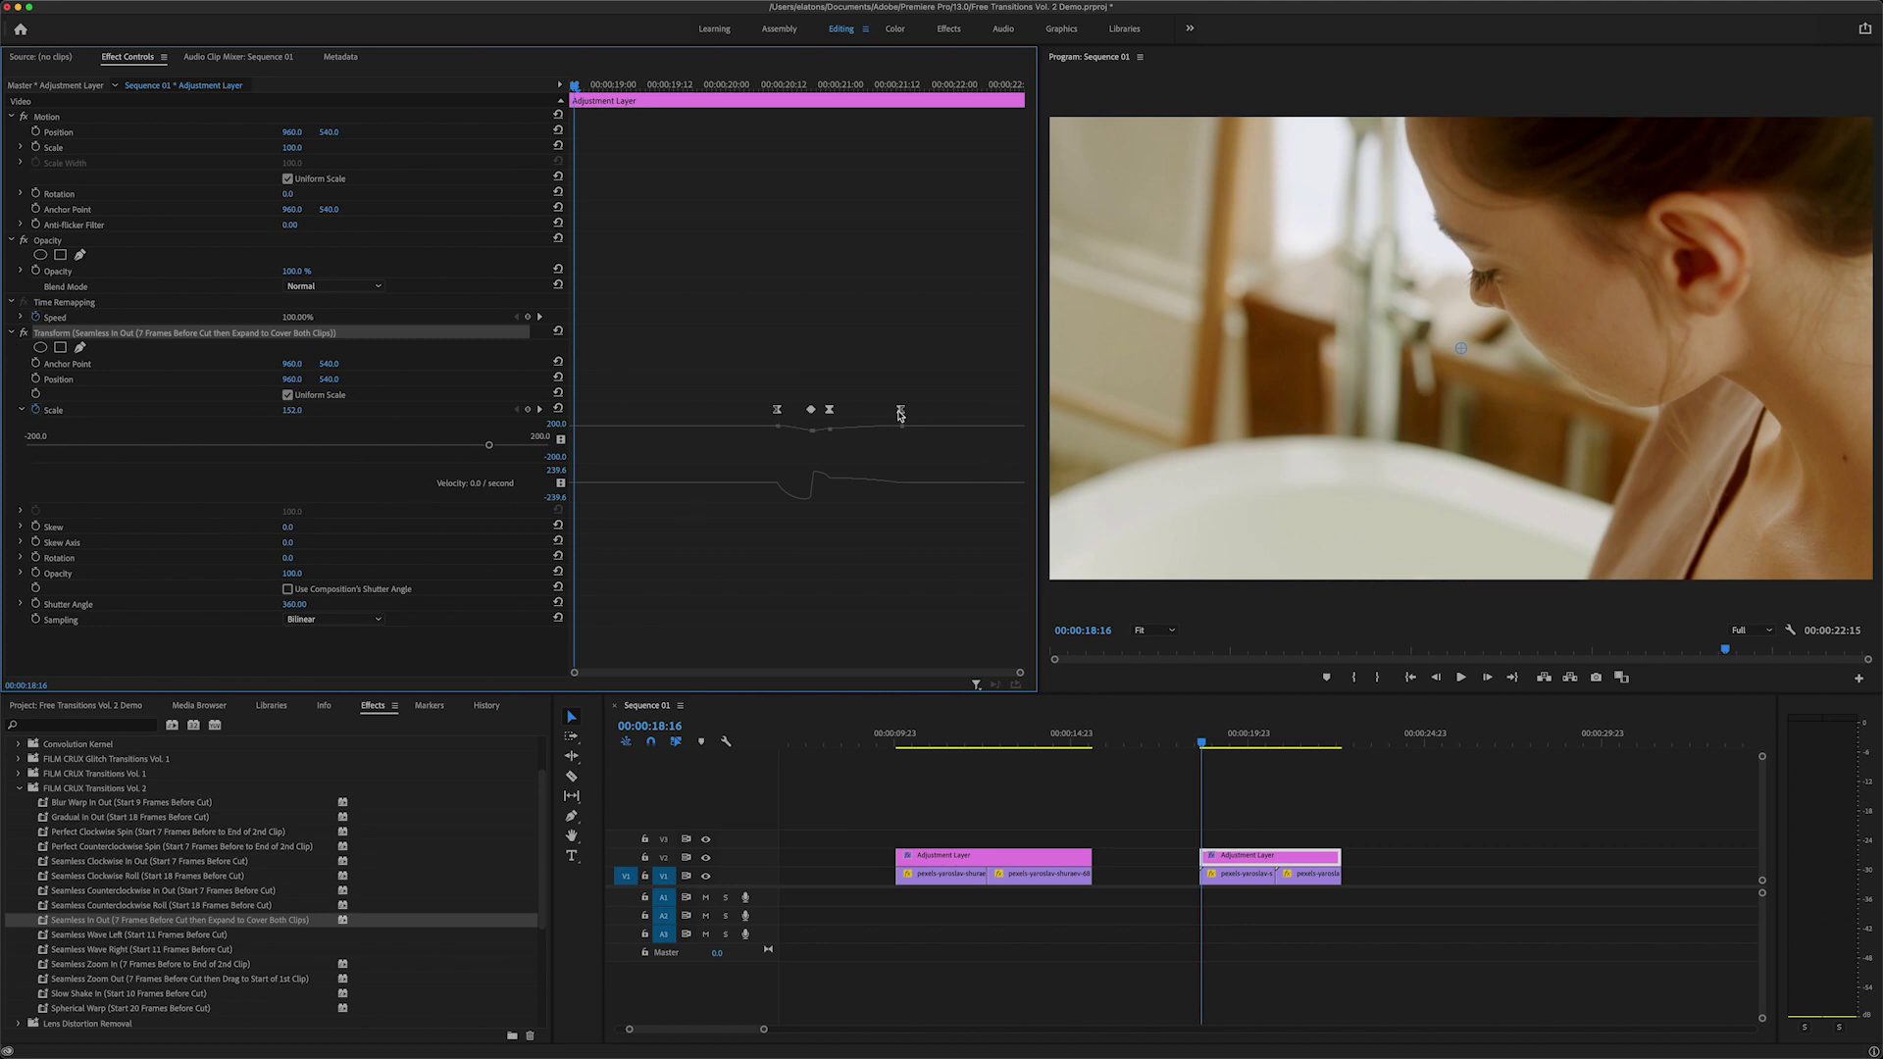
{"action": "left_click_drag", "start_coordinate": [900, 416], "coordinate": [982, 420]}
{"action": "left_click", "coordinate": [1204, 746]}
{"action": "key", "text": "space"}
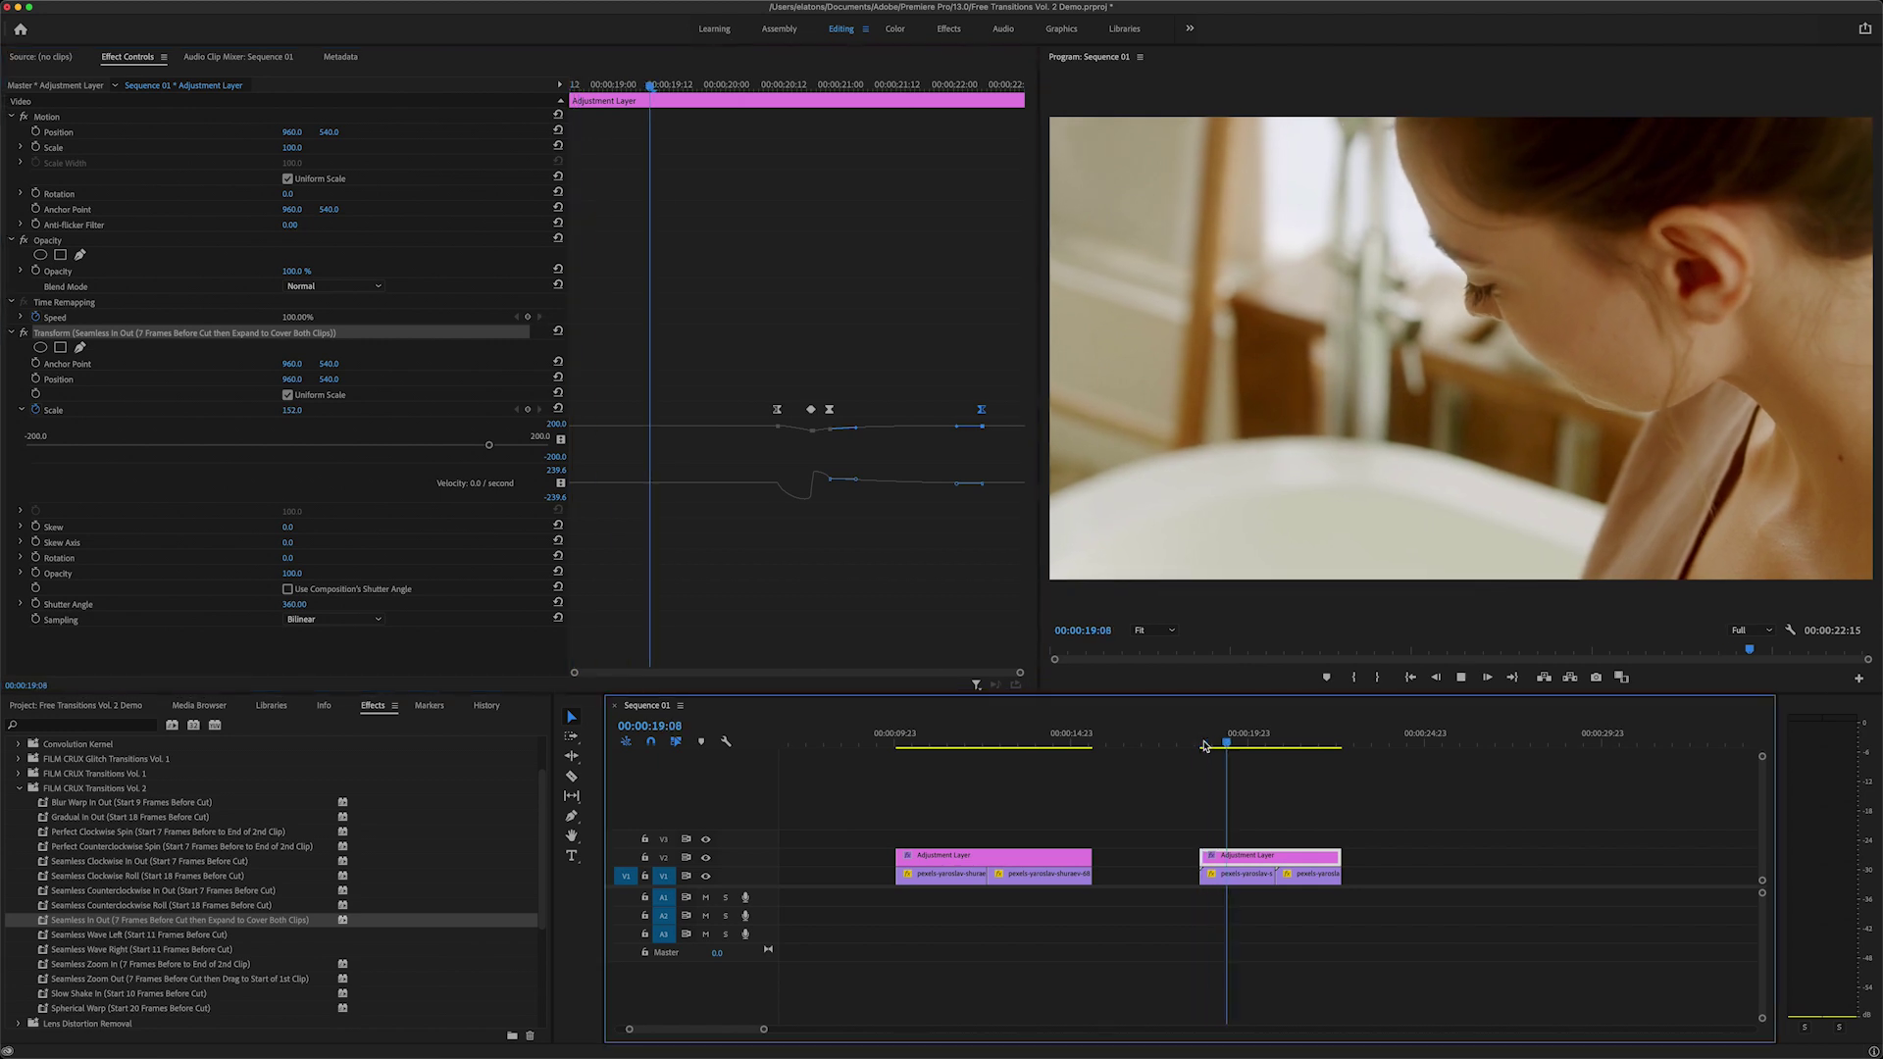